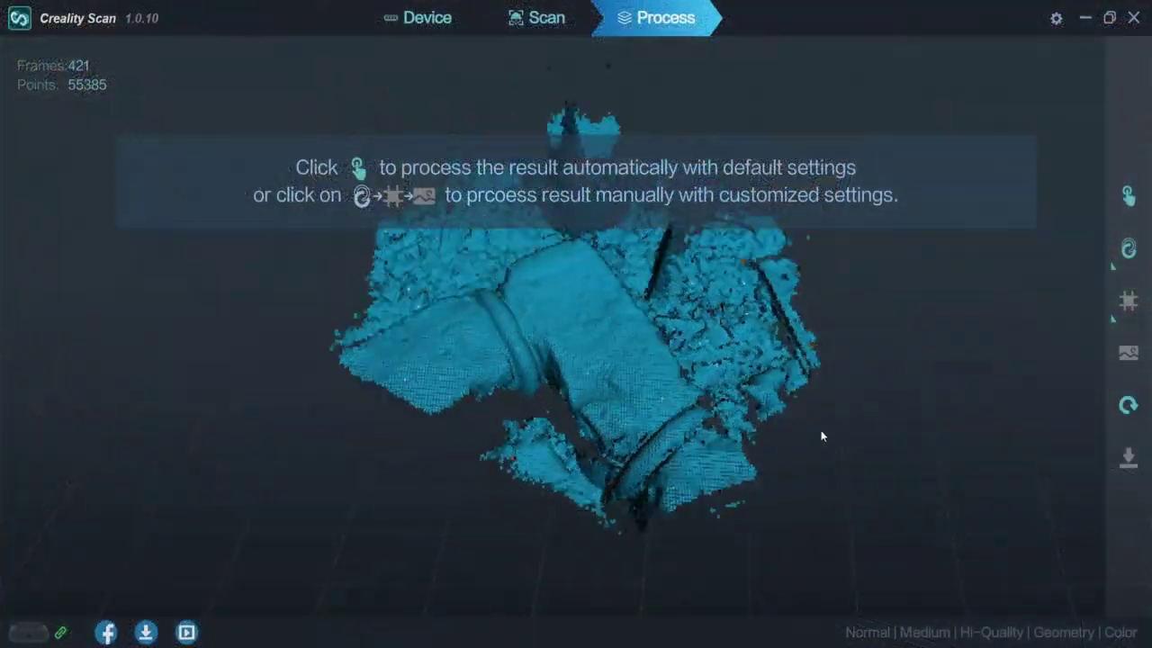
Step: Process the captured scan automatically with the default settings
left_click(1129, 195)
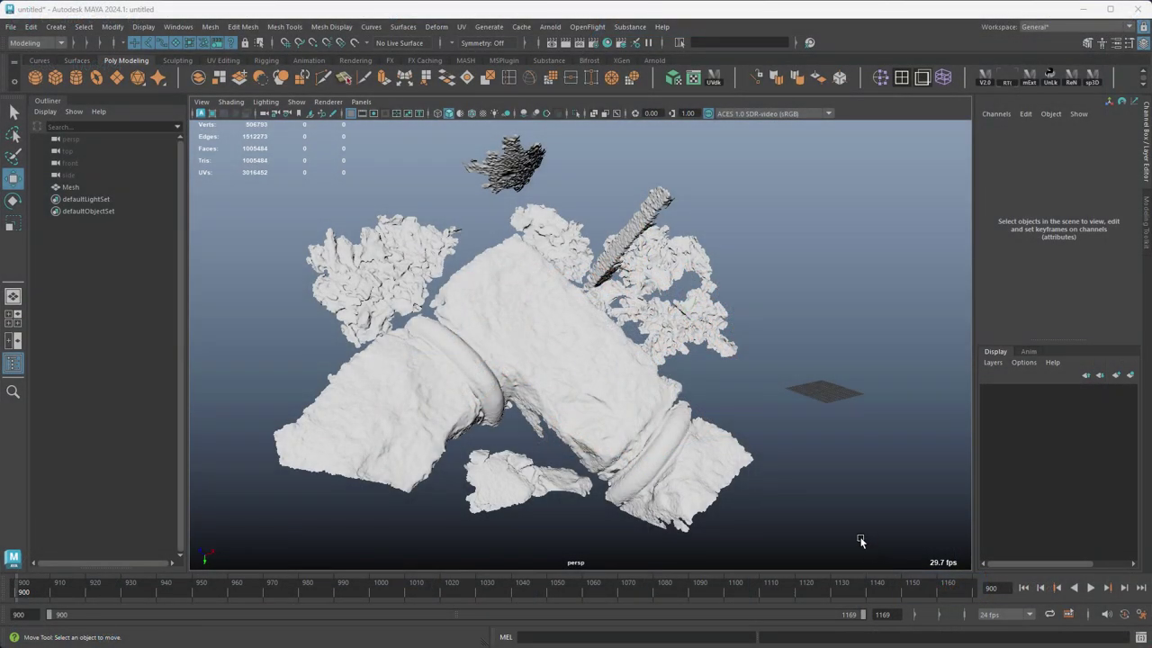
Step: Switch to Maya and examine the imported scan mesh with and without its texture, closing in on the thin post behind the stone
left_click_drag(786, 439, 707, 439, "alt")
key("6")
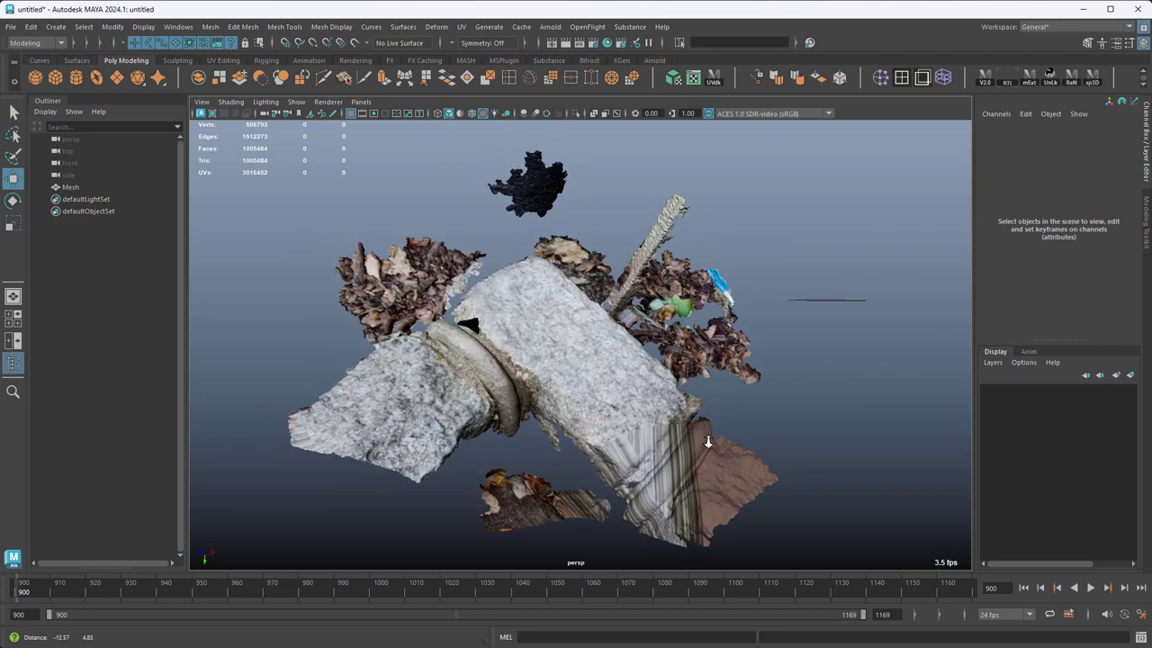
scroll(608, 385, "up", 5)
mouse_move(608, 383)
left_mouse_down("alt")
mouse_move(663, 423)
mouse_move(638, 359)
mouse_move(636, 390)
mouse_move(726, 415)
mouse_move(674, 393)
left_mouse_up("alt")
key("5")
mouse_move(674, 393)
right_mouse_down("alt")
mouse_move(548, 386)
mouse_move(594, 424)
mouse_move(630, 245)
right_mouse_up("alt")
middle_click_drag(650, 258, 603, 321, "alt")
left_click_drag(603, 322, 576, 297, "alt")
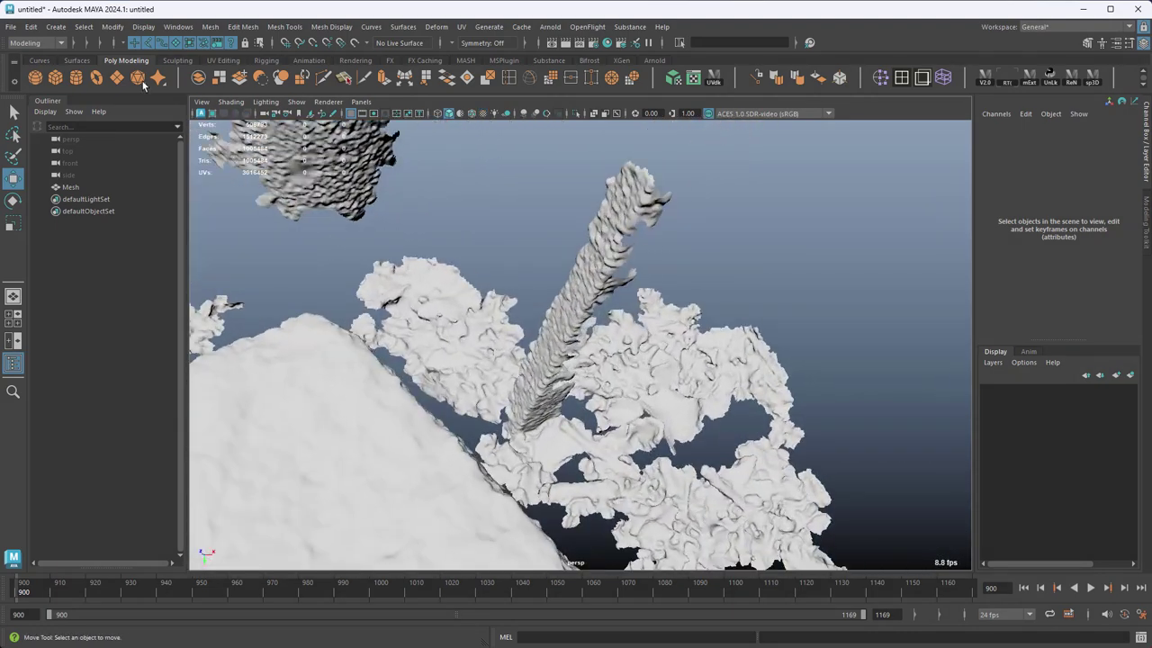
Step: Create a polygon cube, snap it to the scanned post's upper end and scale it uniformly to about 18.2
left_click(55, 76)
left_click_drag(522, 237, 654, 284, "alt")
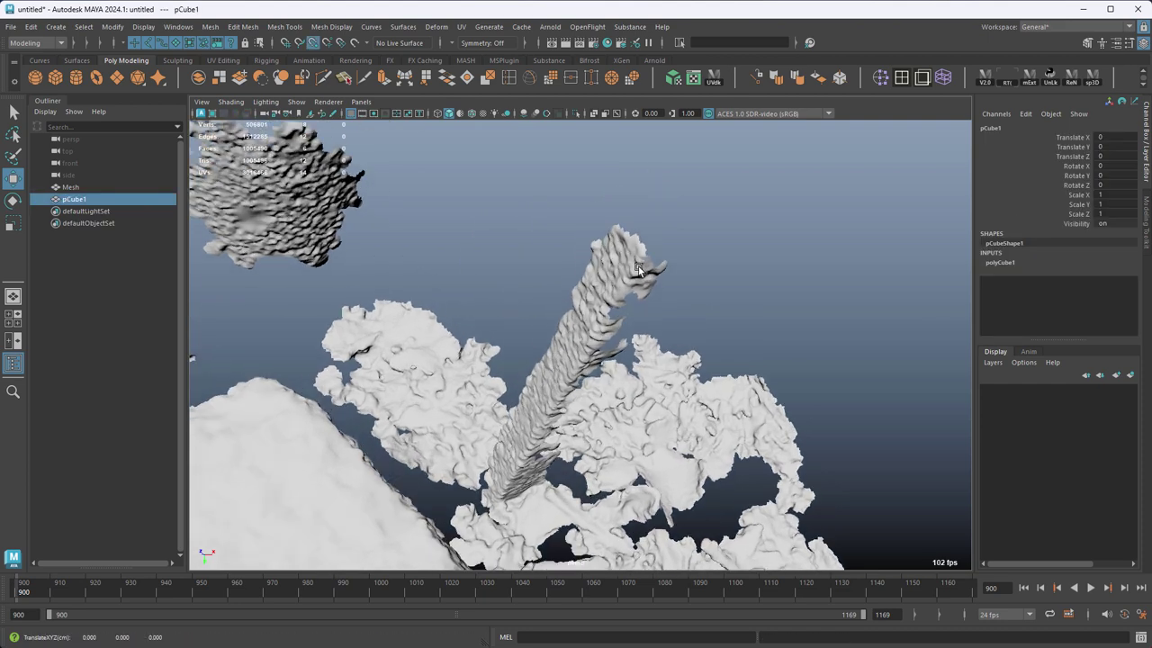
middle_click(638, 270)
key("r")
middle_click_drag(551, 291, 617, 307)
Step: Set the cube's pivot at one of its corners and move the cube onto the post's upper end
key("d")
left_click_drag(686, 293, 708, 301, "alt")
key("w")
middle_click_drag(731, 335, 676, 317)
key("d")
key("d")
Step: Rotate the cube to about -40, -7, -8 degrees along the post and stretch its Z scale to about 151.5
key("r")
key("e")
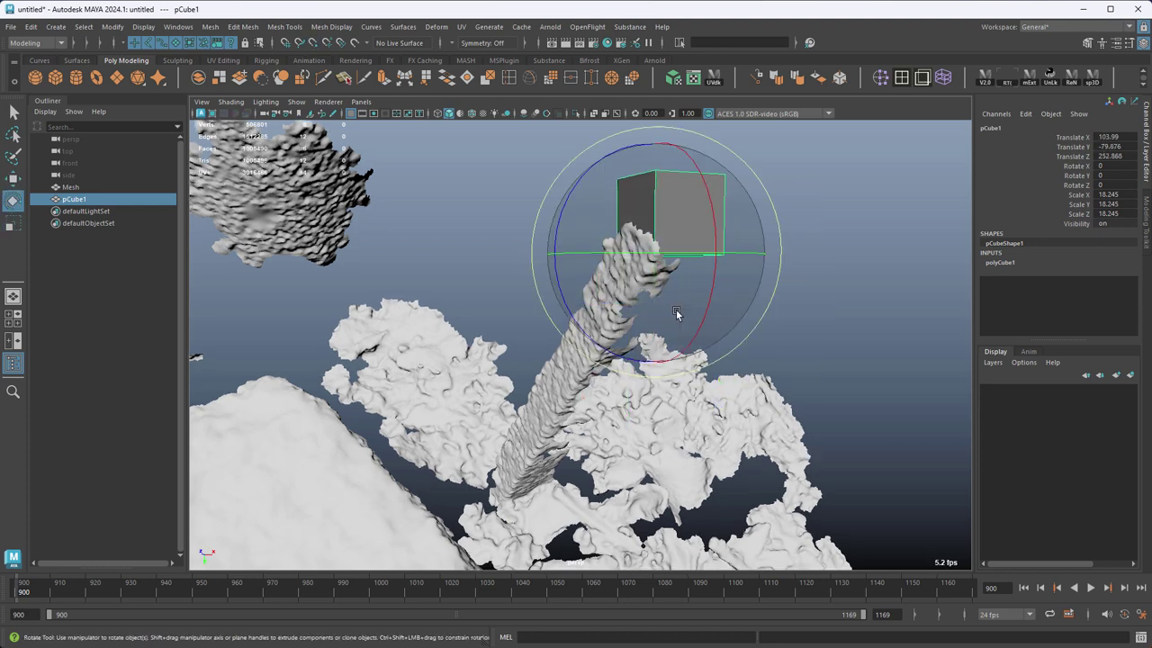
left_click_drag(675, 316, 596, 188)
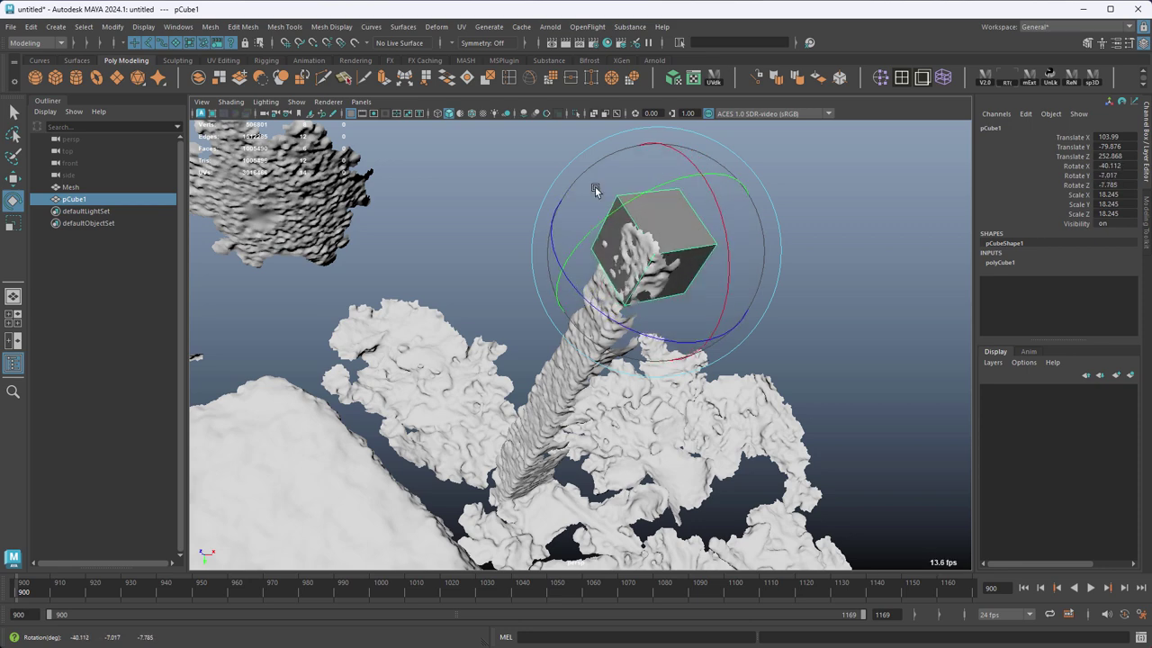
key("r")
left_click_drag(623, 362, 684, 513)
middle_click_drag(691, 462, 658, 467, "alt")
middle_click_drag(617, 371, 611, 418, "alt")
key("6")
left_click_drag(643, 342, 685, 261, "alt")
Step: Orient the Move tool to the object's own axes and nudge the elongated cube against the post
key("w")
right_click_drag(813, 273, 762, 257)
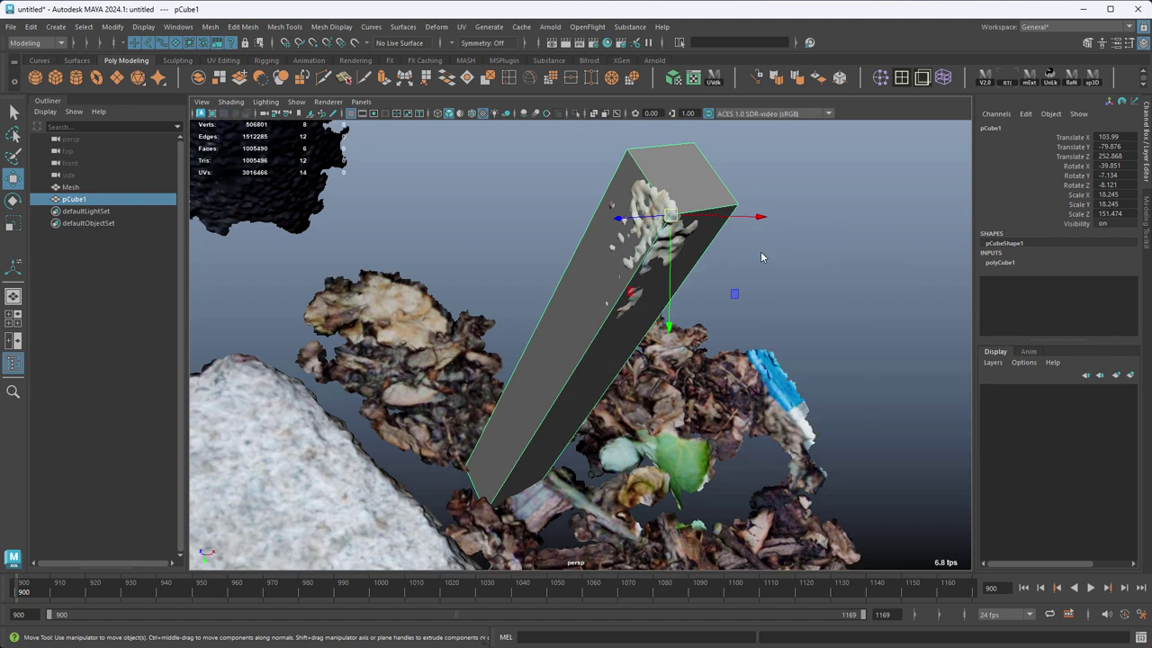
middle_click_drag(777, 262, 775, 267)
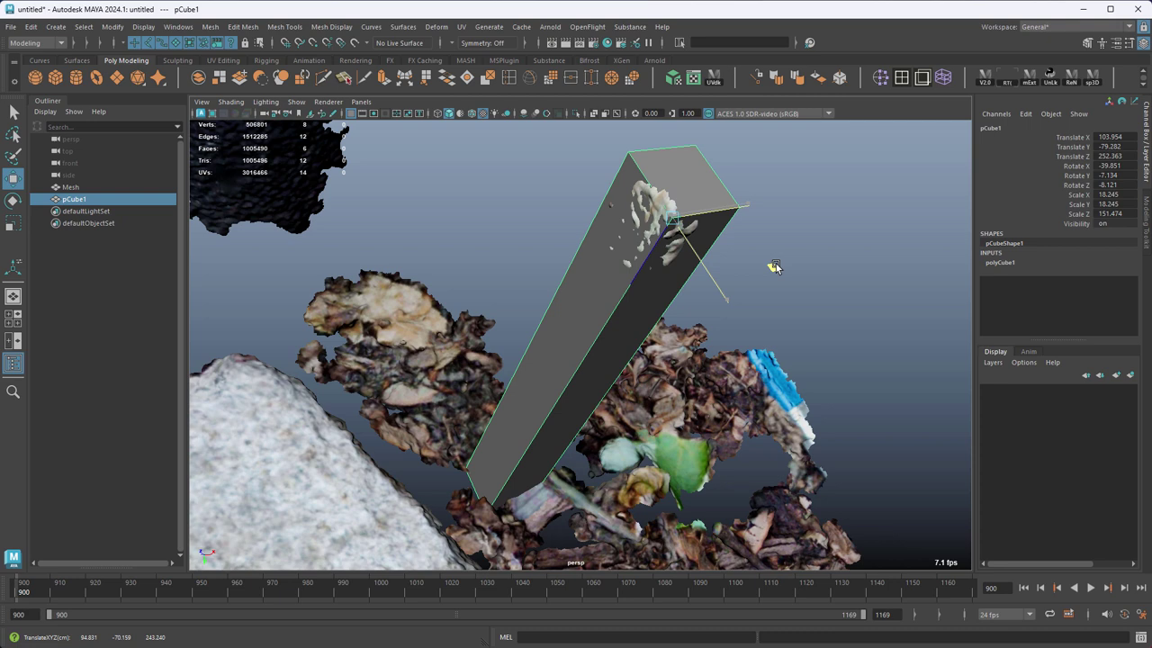
Step: Refine the cube's rotation to about -37.5, -5.3, -8.0 degrees so it runs parallel to the post
key("e")
left_click_drag(660, 158, 658, 161)
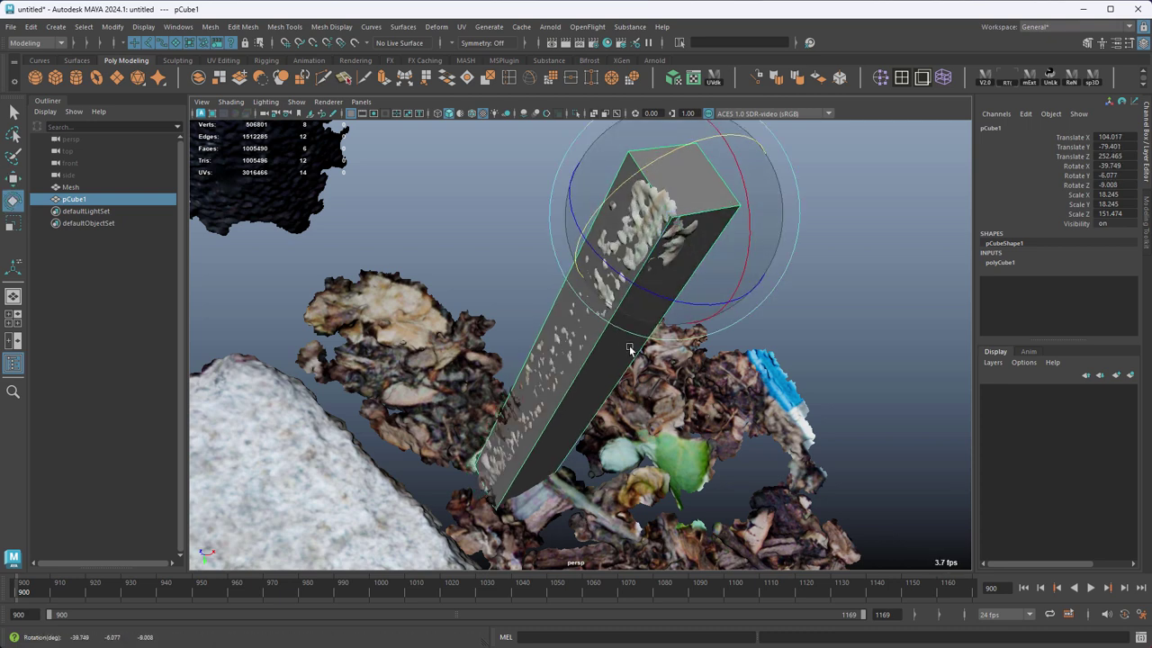
left_click_drag(609, 331, 674, 342, "alt")
left_click_drag(786, 231, 785, 239)
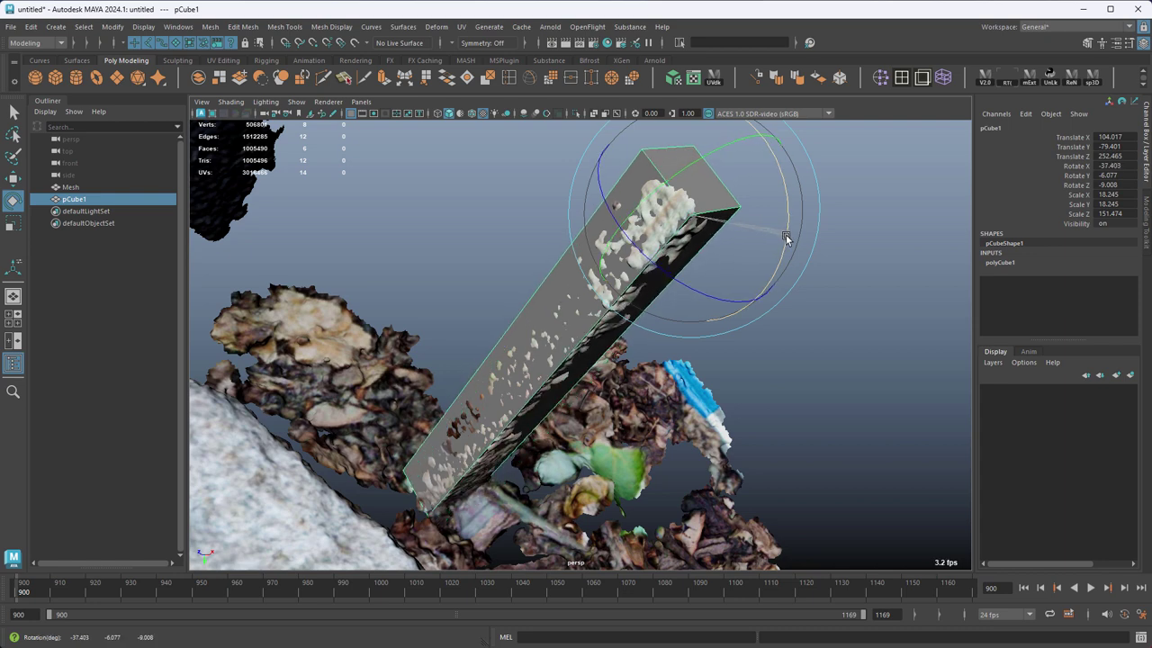
left_click_drag(789, 334, 759, 339, "alt")
left_click_drag(672, 296, 665, 293)
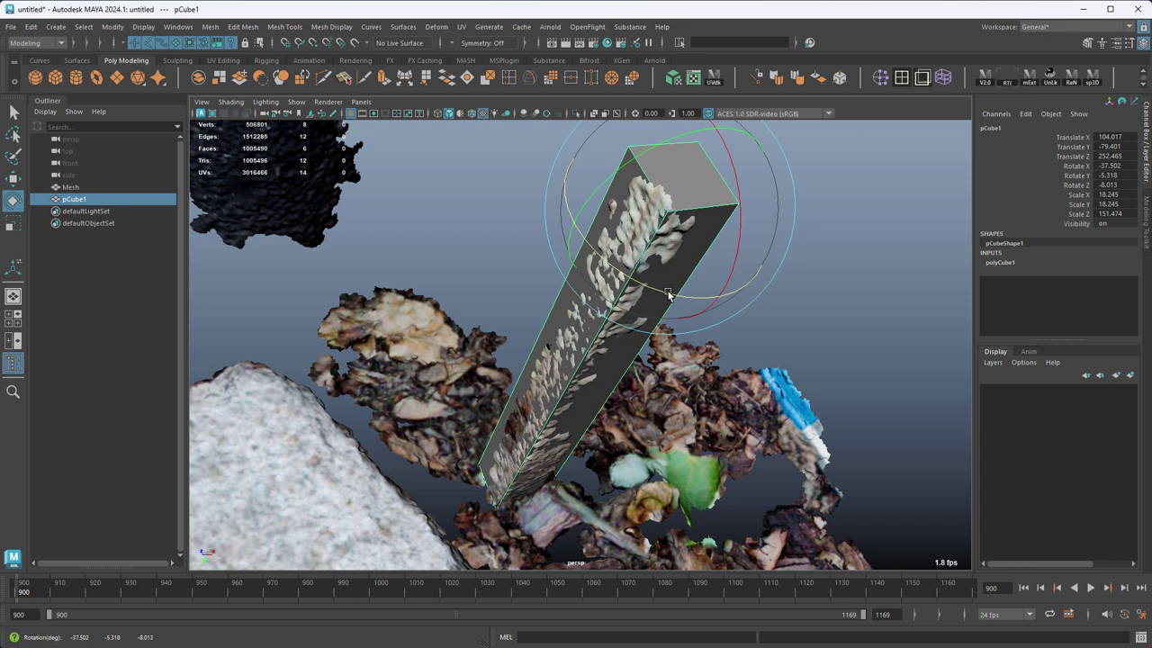
Step: Nudge the cube to about 103.87, -79.38, 252.45 and fine-tune its tilt so its sides match the post evenly
key("w")
left_click_drag(698, 211, 586, 322)
key("e")
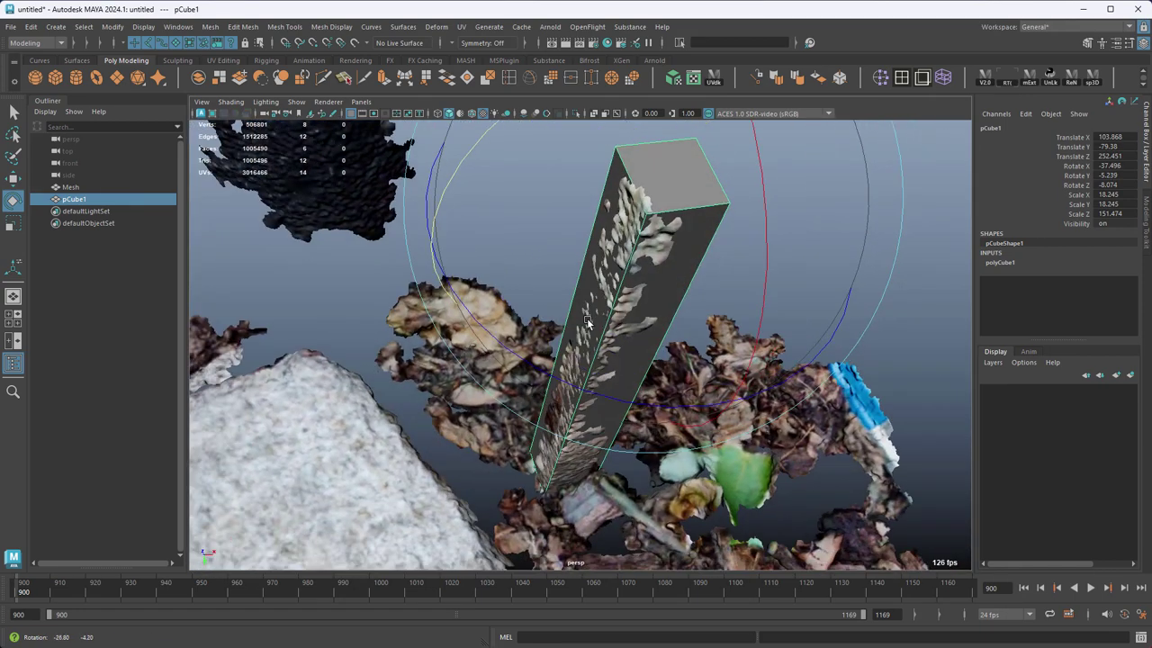
left_click_drag(453, 187, 450, 184)
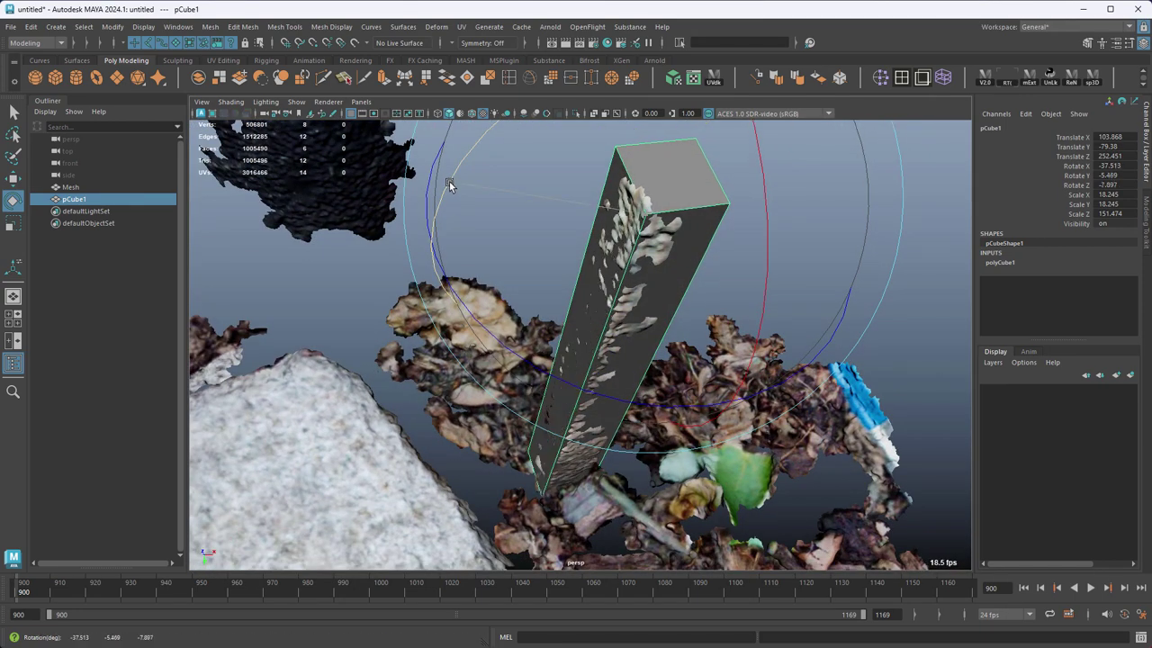
left_click_drag(593, 293, 817, 521, "alt")
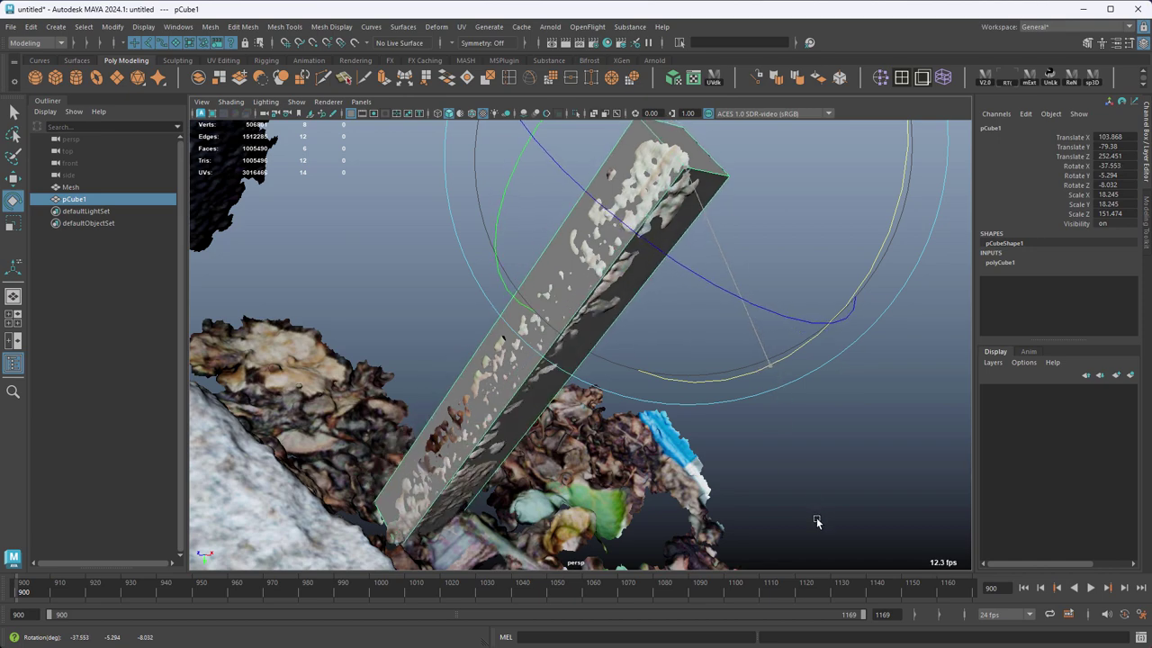
Step: Parent the scan Mesh under the aligned cube pCube1 and select the cube
key("w")
left_click_drag(834, 399, 568, 303, "alt")
scroll(567, 304, "up", 3)
middle_click_drag(568, 304, 632, 411, "alt")
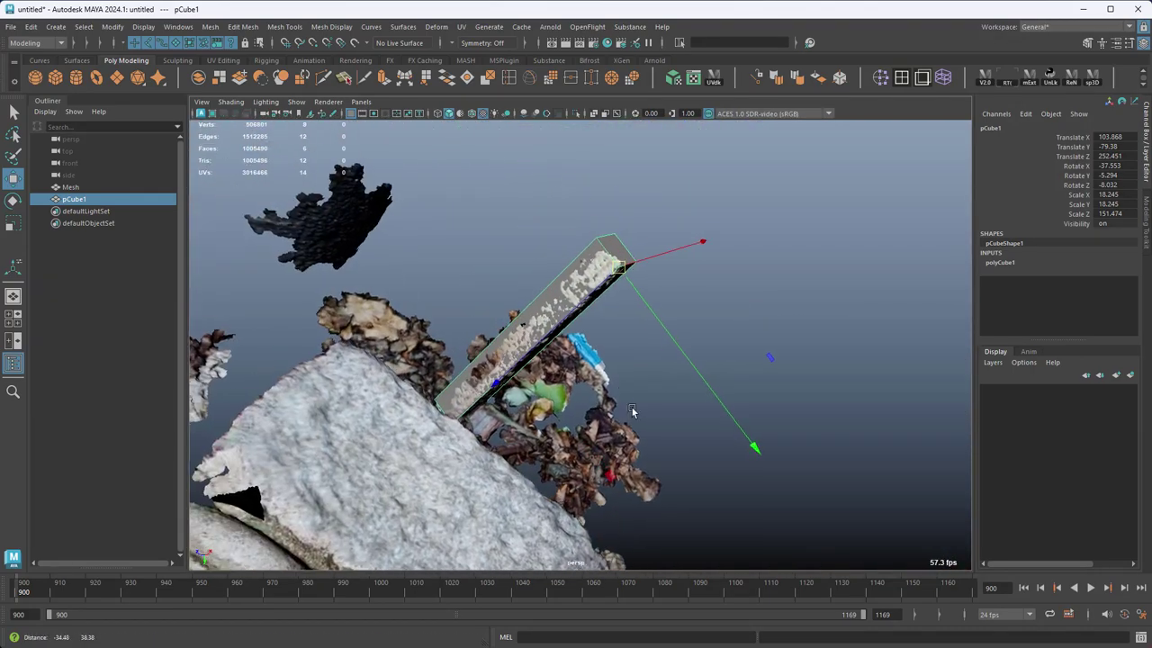
left_click_drag(632, 411, 606, 405, "alt")
key("q")
left_click(72, 187)
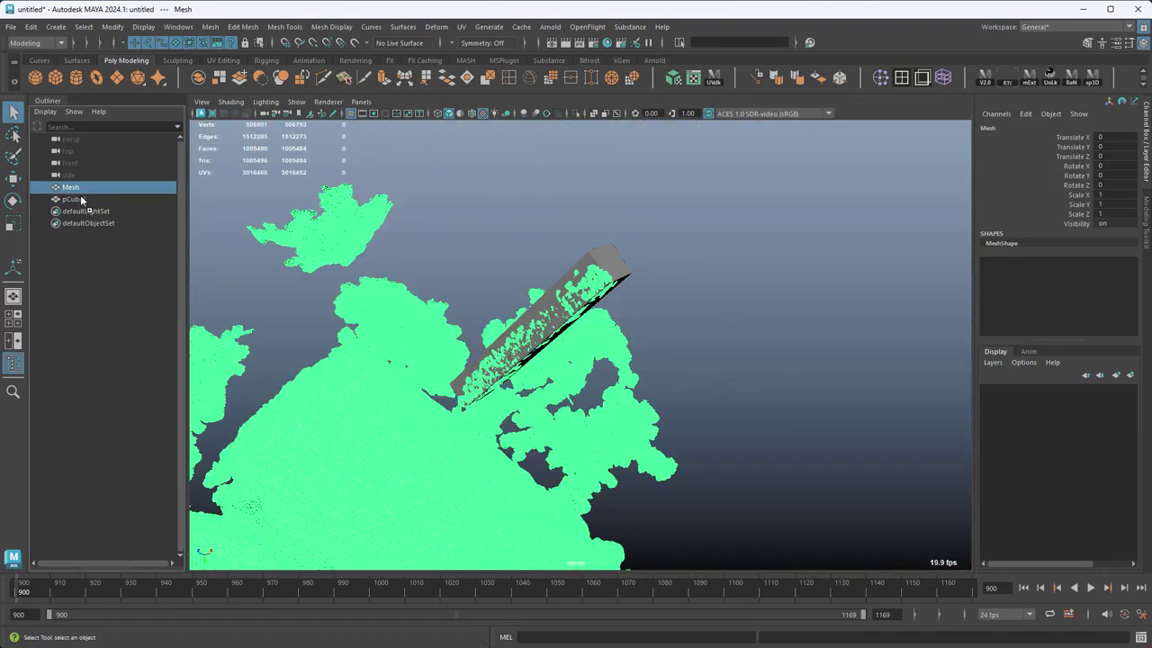
middle_click_drag(81, 197, 80, 197)
left_click(87, 187)
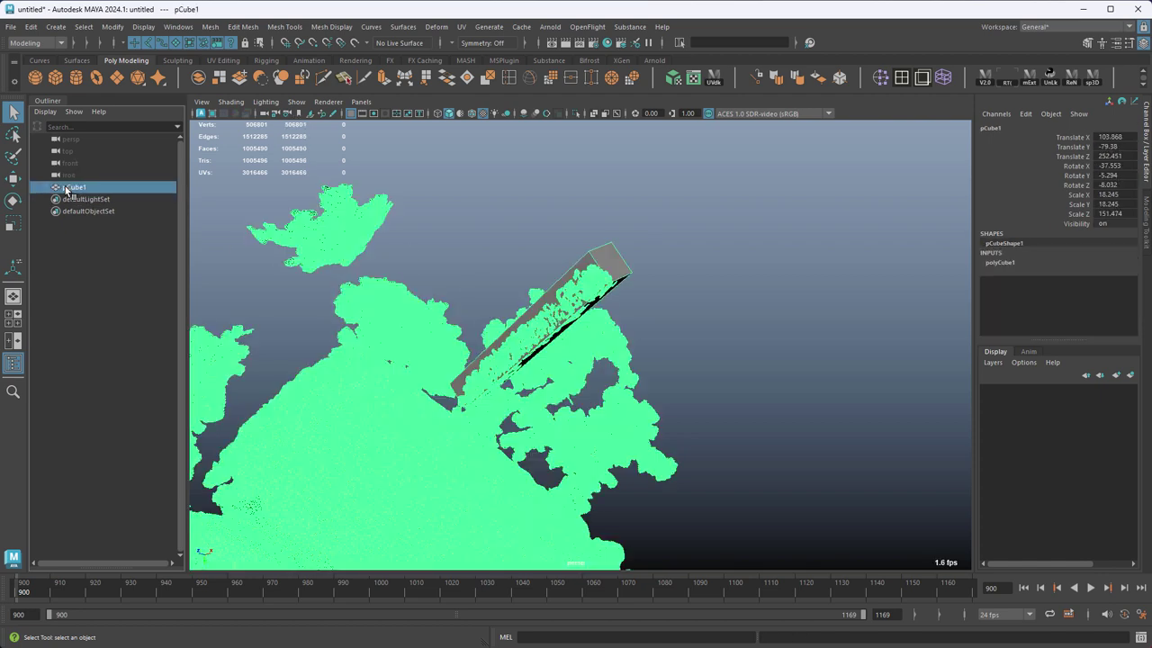
Step: Set the parent cube's Rotate X, Y and Z to 0
key("w")
scroll(322, 267, "down", 6)
middle_click_drag(792, 369, 610, 317, "alt")
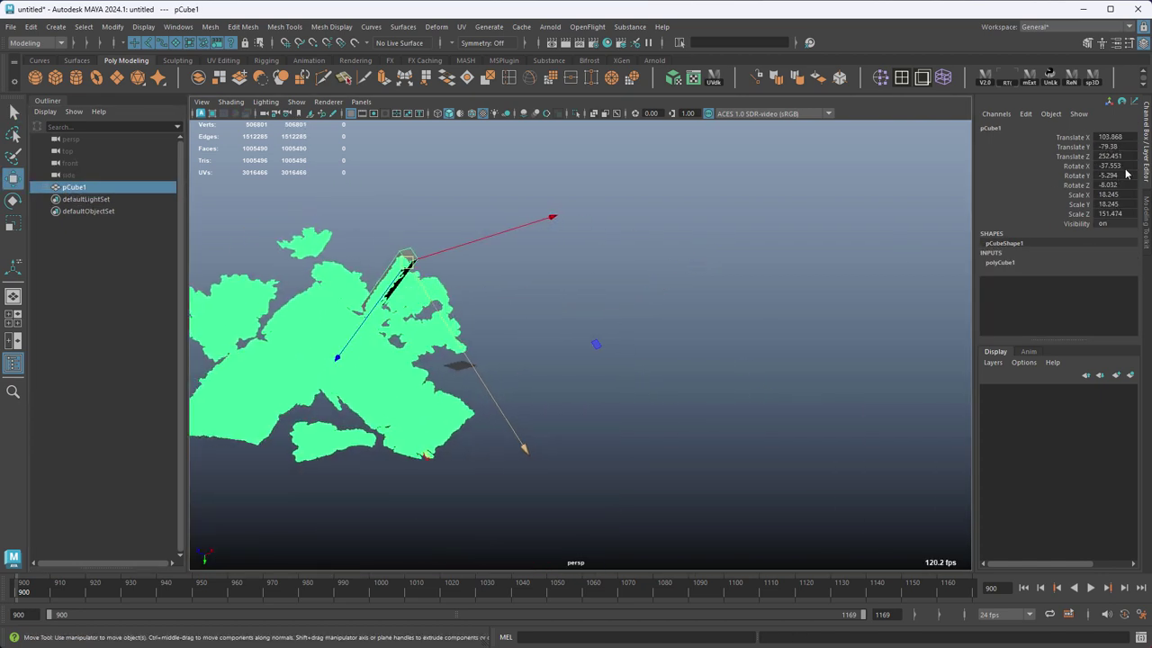
type("0")
key("Return")
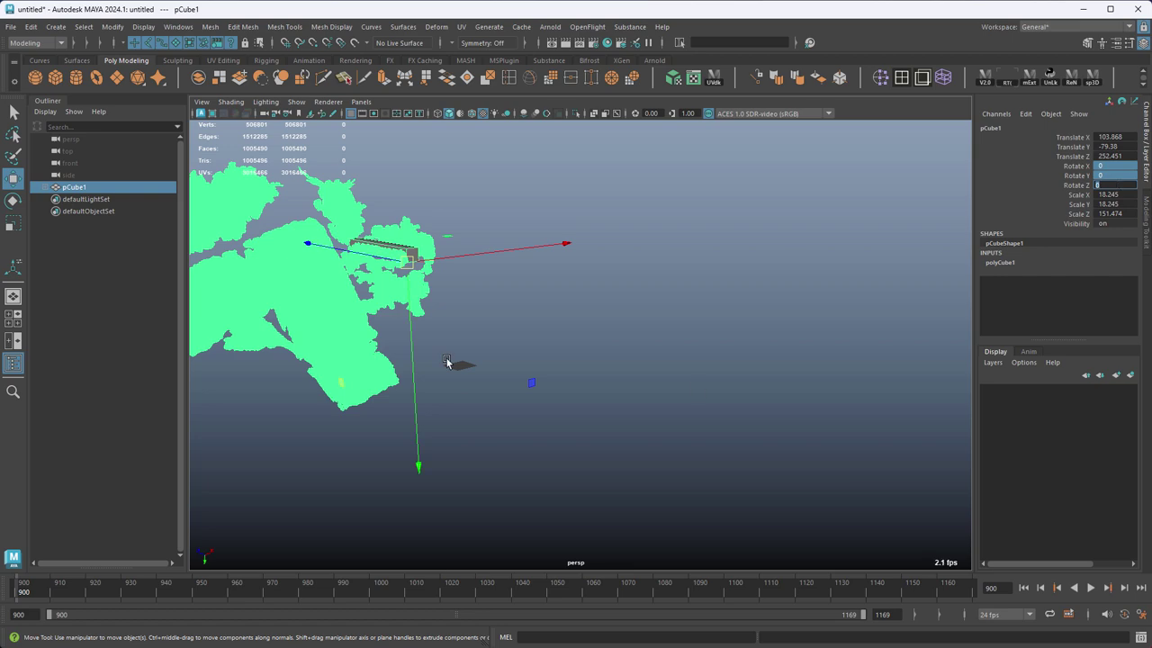
Step: Rotate the cube with its child mesh to 90 degrees around X so the post stands upright
left_click_drag(447, 362, 723, 424, "alt")
key("e")
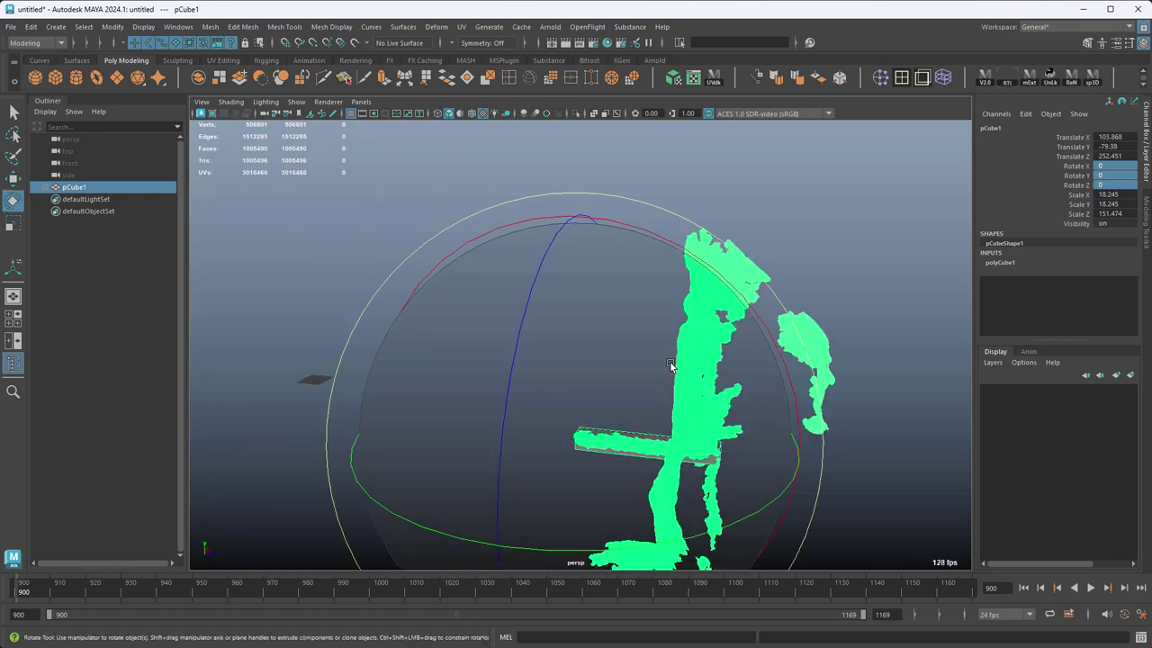
left_click_drag(670, 266, 696, 291)
Step: Snap the cube's corner pivot to the grid origin, bringing the child mesh along
key("w")
left_click_drag(503, 428, 326, 429, "alt")
middle_click_drag(327, 429, 612, 414, "alt")
right_click_drag(612, 414, 864, 534, "alt")
middle_click_drag(864, 534, 684, 342, "alt")
right_click_drag(684, 342, 729, 454, "alt")
key("x")
middle_click(555, 361)
key("r")
right_click_drag(877, 472, 400, 351, "alt")
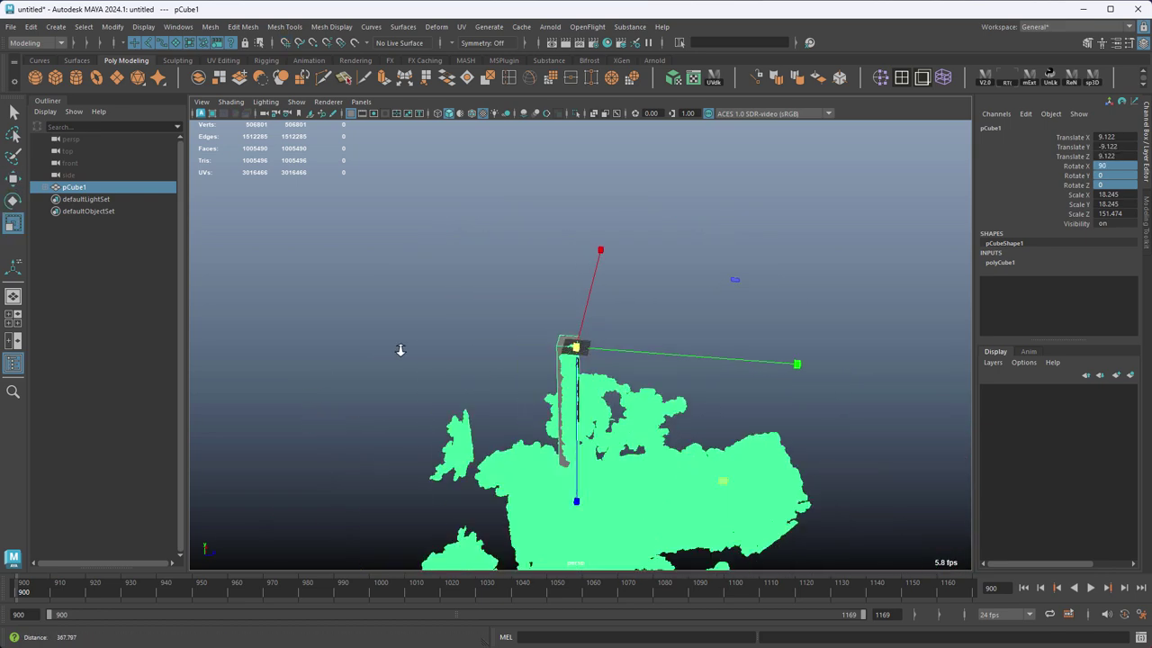
Step: Try moving and scaling the parent cube together with the scan, and undo the changes
left_click_drag(600, 432, 508, 403, "alt")
key("w")
middle_click_drag(410, 397, 548, 419)
key("ctrl+z")
key("r")
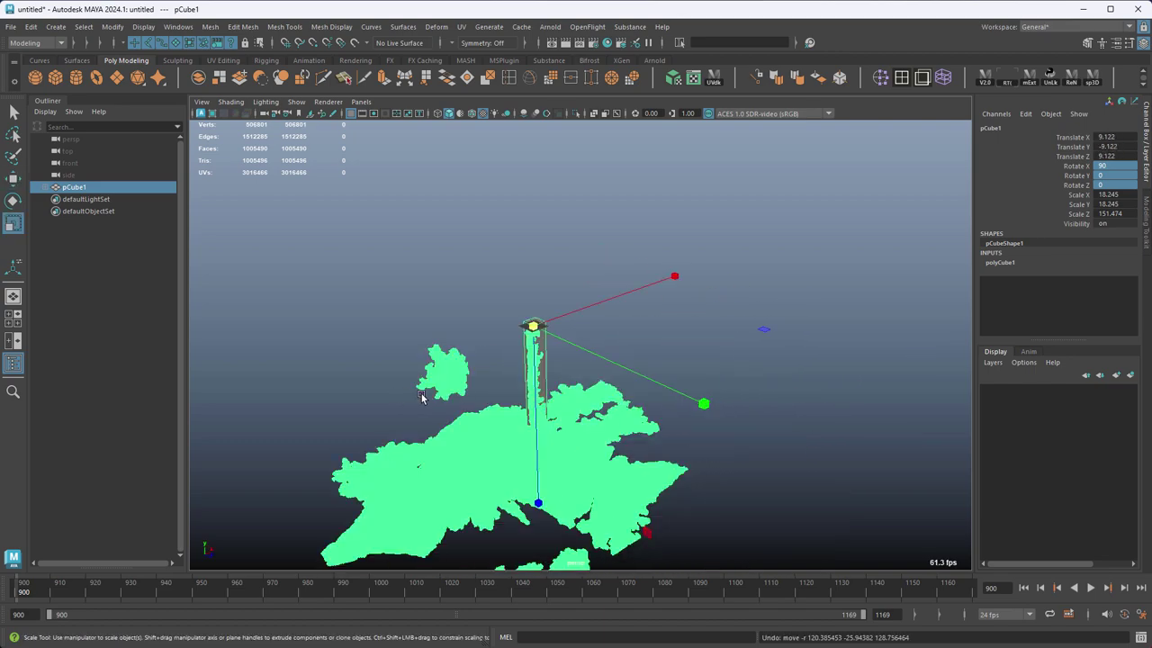
middle_click_drag(422, 396, 574, 420)
key("w")
key("ctrl+z")
Step: Unparent the scan Mesh from the cube and clear the selection
left_click_drag(538, 421, 495, 311)
right_click_drag(470, 345, 708, 249, "alt")
left_click(532, 211)
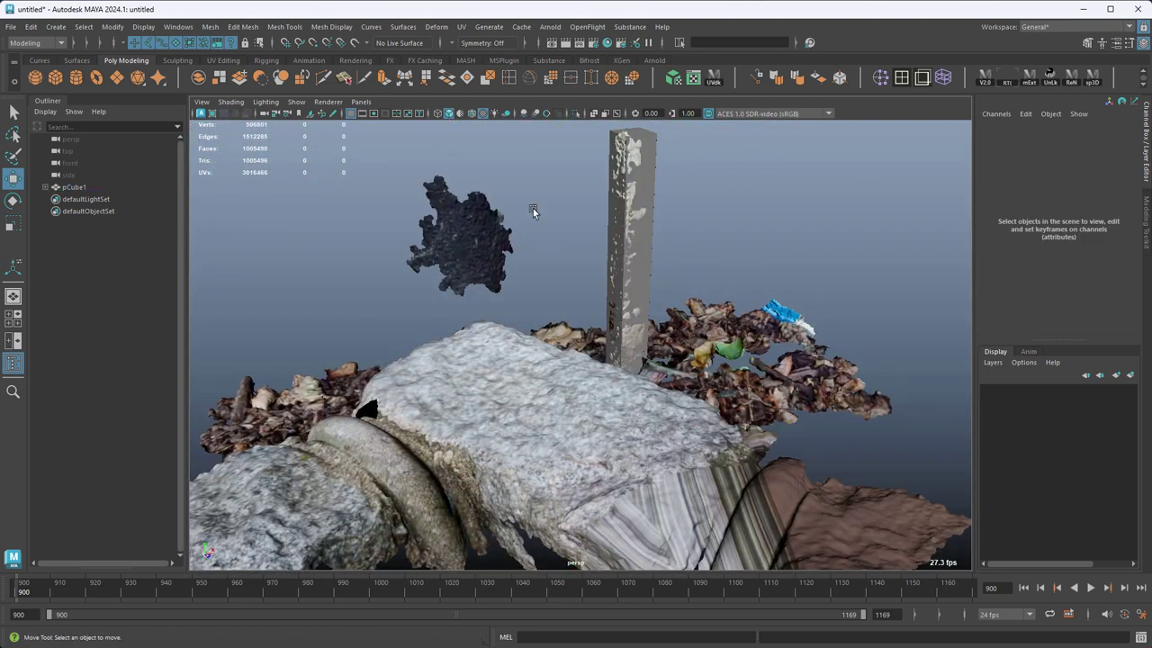
left_click(45, 187)
left_click(84, 200)
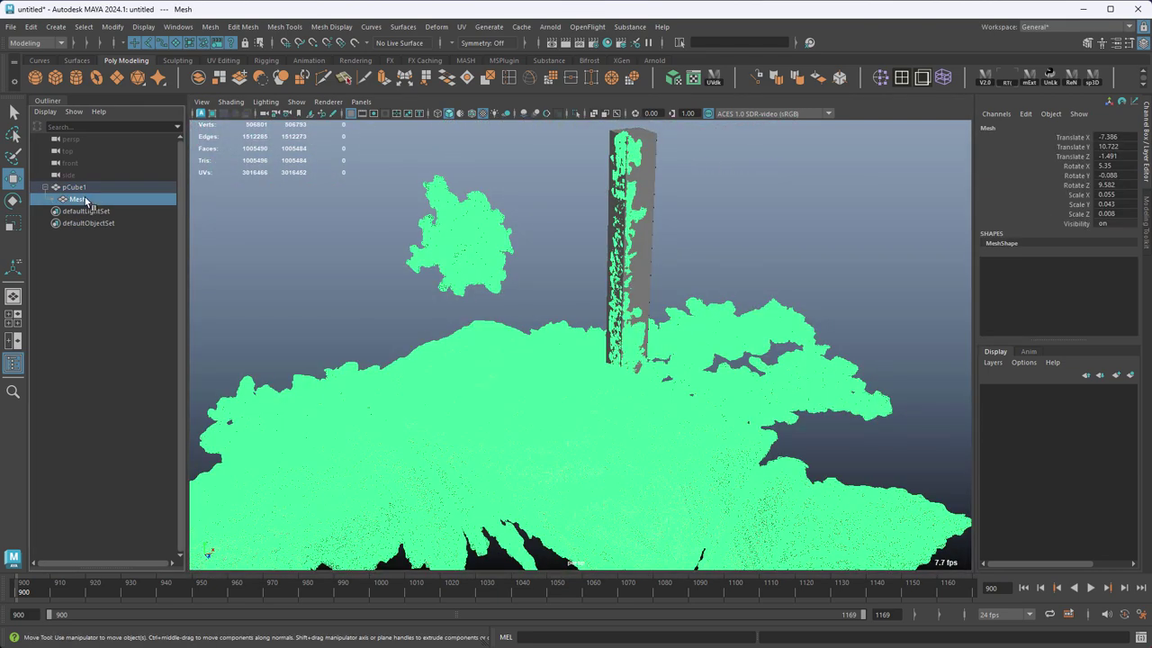
left_click(678, 247)
left_click_drag(555, 378, 684, 387, "alt")
right_click_drag(684, 387, 594, 378, "alt")
left_click_drag(693, 388, 594, 447, "alt")
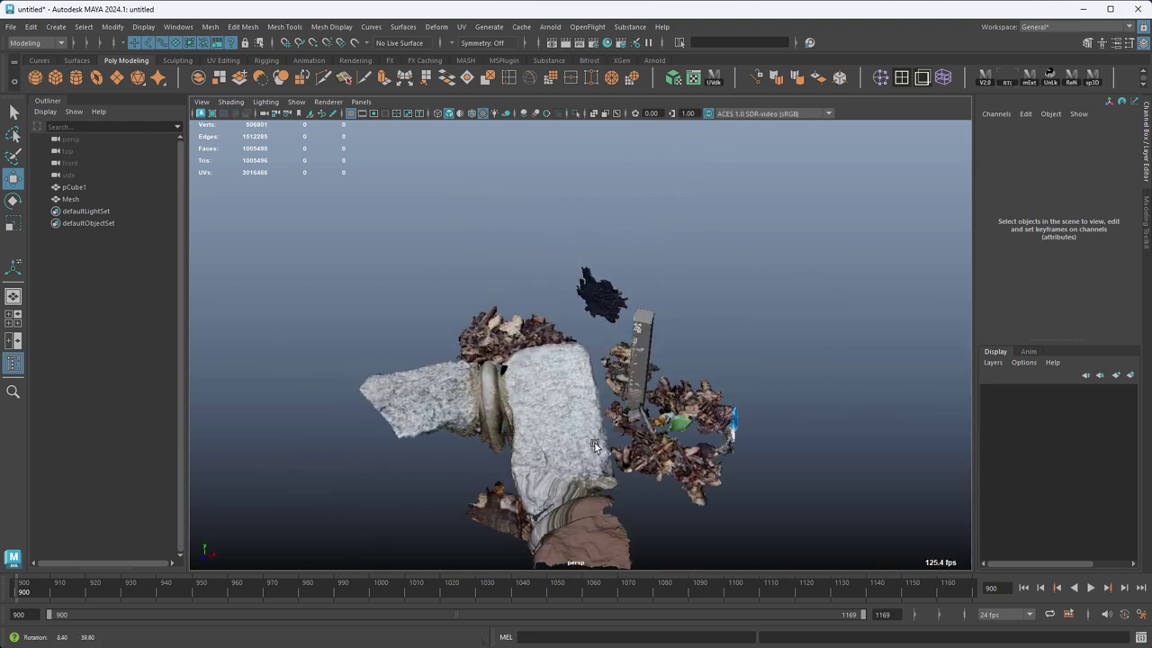
Step: Select both the cube and the scan Mesh and move them together, placing the Mesh at about -91.3, 330.1, 178.4
left_click(671, 423)
left_click_drag(520, 440, 698, 398, "alt")
key("w")
left_click_drag(801, 293, 747, 293)
middle_click_drag(681, 299, 644, 342, "alt")
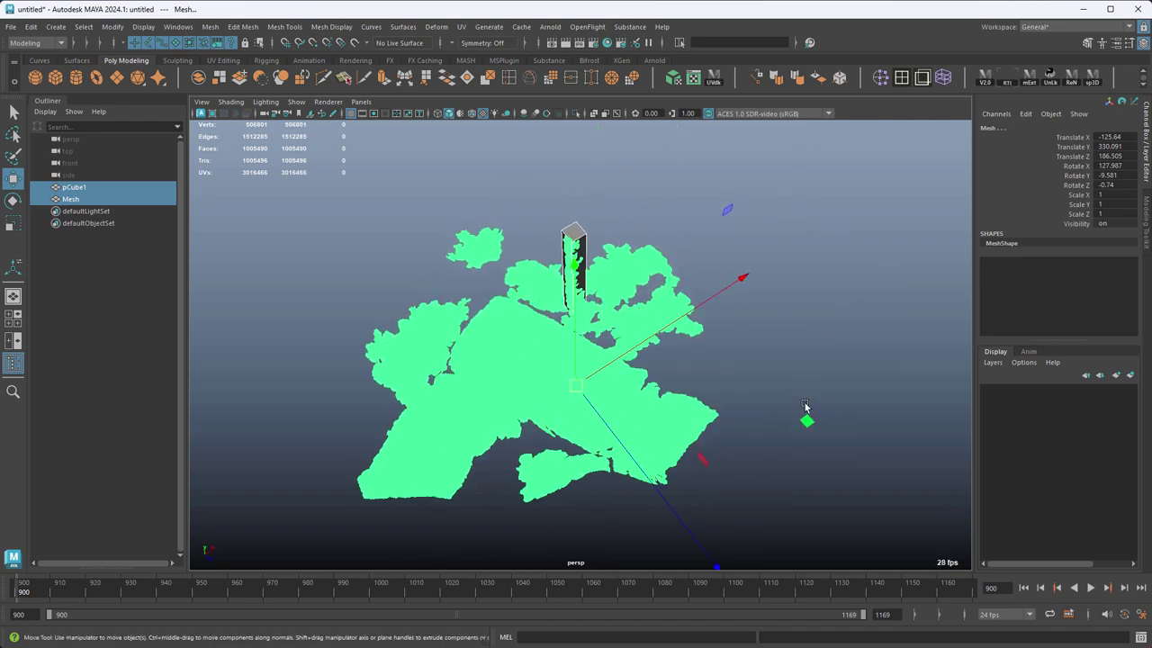
left_click_drag(806, 413, 840, 385)
Step: In the top view, center the scan over the origin by moving the cube and Mesh to about X -37.4, Z 194.5, and return to perspective
key("space")
key("space")
right_click_drag(809, 409, 144, 324, "alt")
right_click_drag(720, 414, 601, 404, "alt")
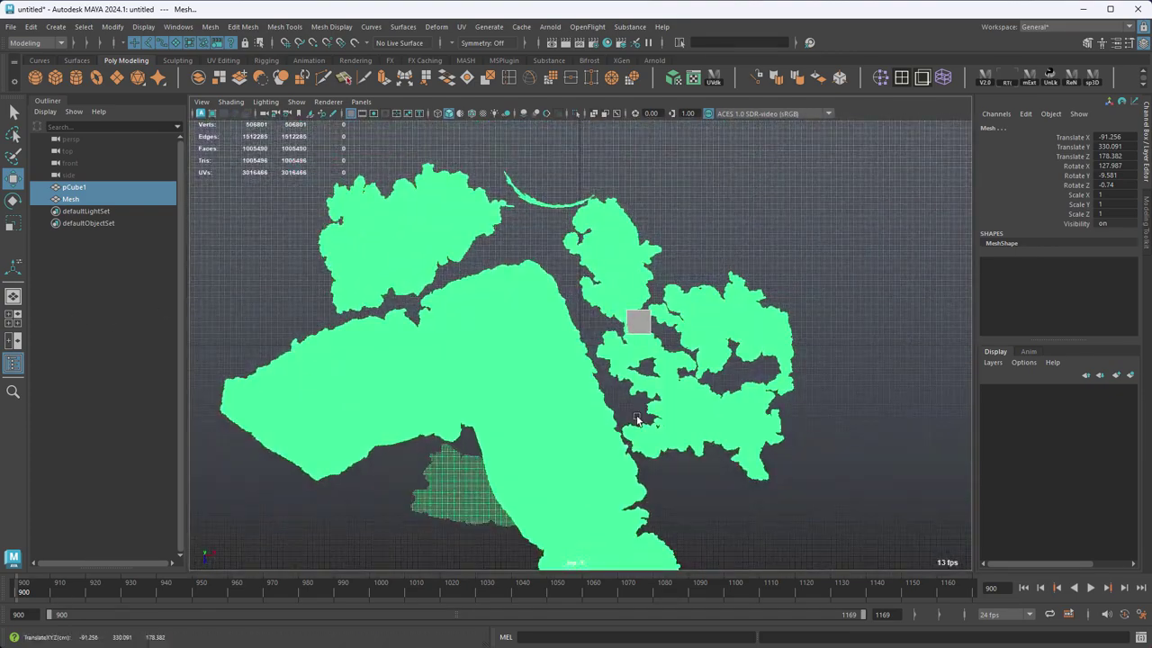
left_click_drag(602, 404, 706, 441)
key("space")
key("space")
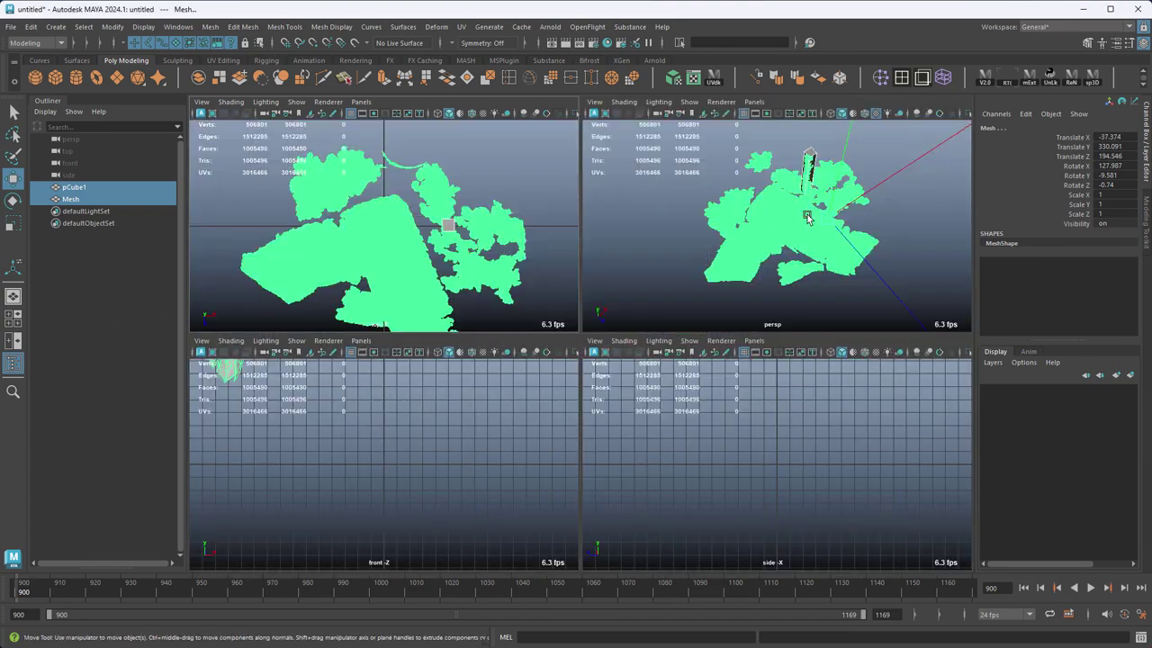
left_click(877, 333)
left_click_drag(684, 387, 644, 292, "alt")
right_click_drag(644, 292, 822, 435, "alt")
left_click_drag(821, 433, 603, 333, "alt")
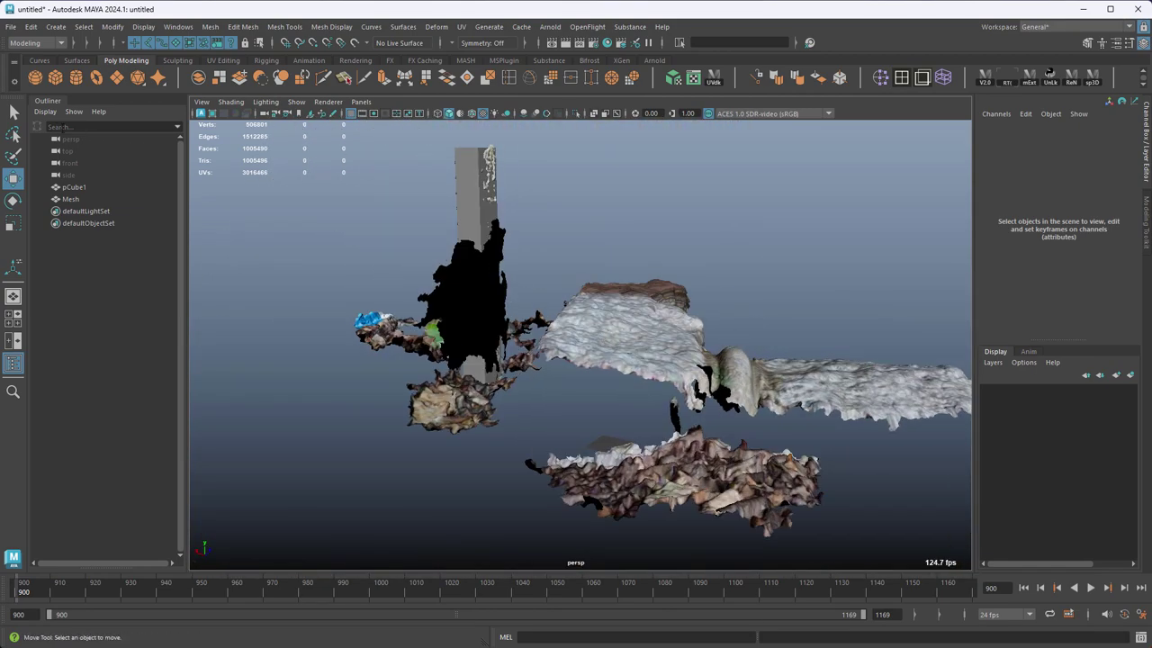
Step: Create a polygon cylinder, raise it to about 73.5 in Y above the stone and scale it uniformly to about 40.8
left_click(77, 79)
left_click_drag(567, 349, 596, 238, "alt")
key("r")
left_click_drag(589, 333, 714, 363)
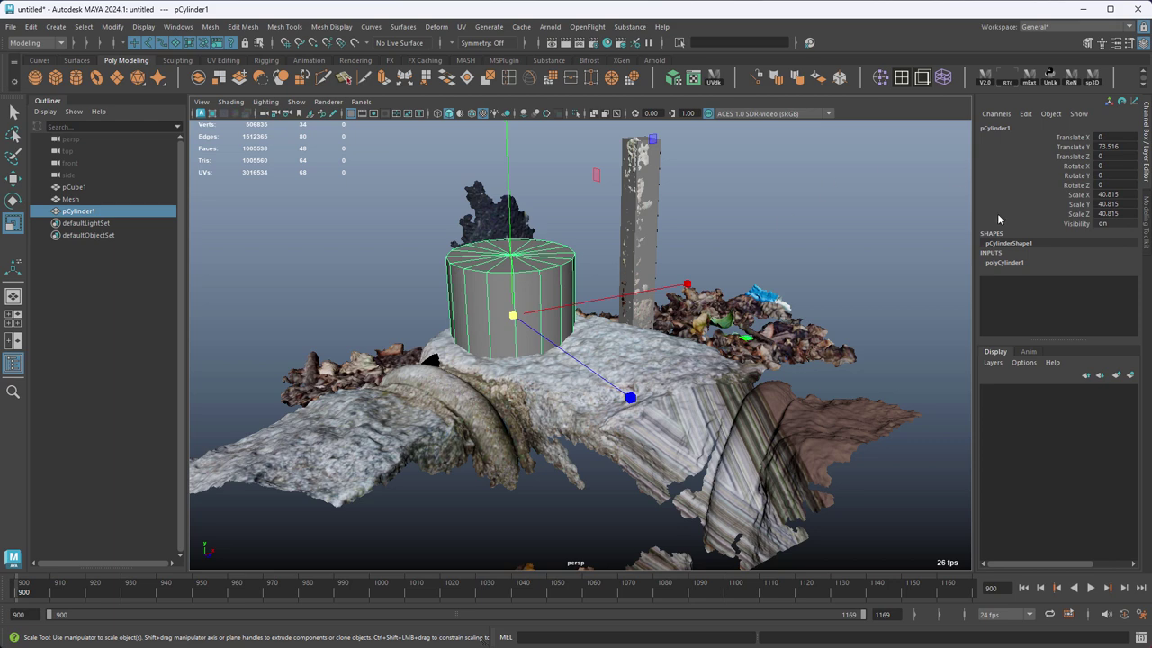
left_click_drag(654, 247, 686, 277, "alt")
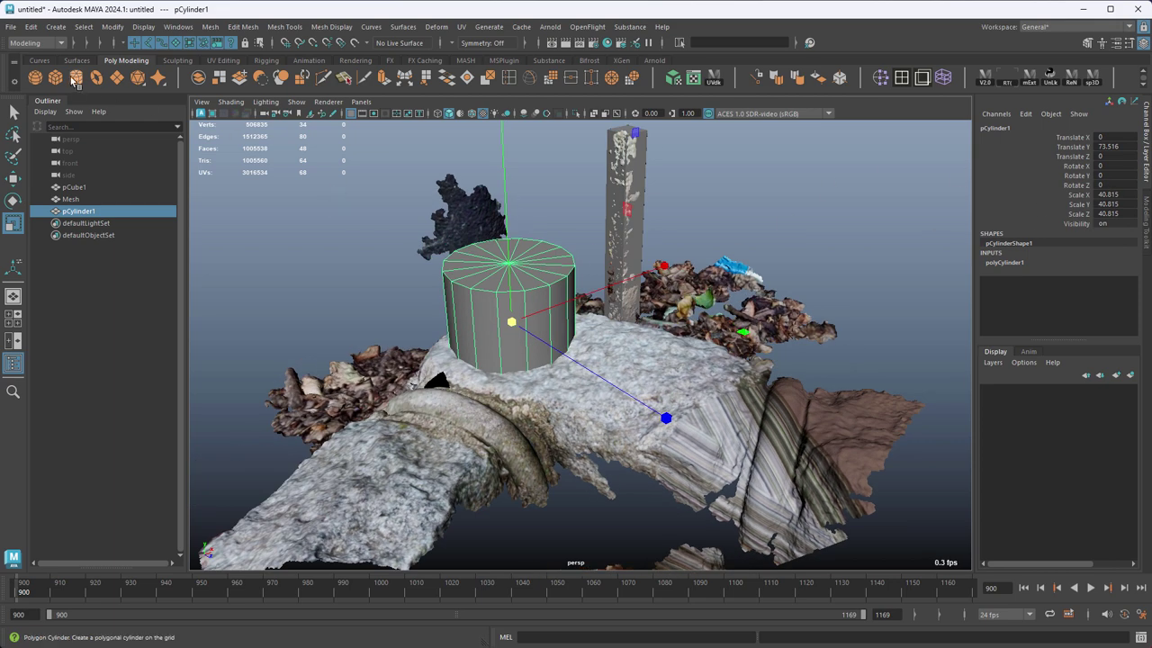
Step: Add a second polygon cube, set its X, Y and Z scale to about 96 and raise it above the stone
middle_click_drag(374, 259, 596, 274)
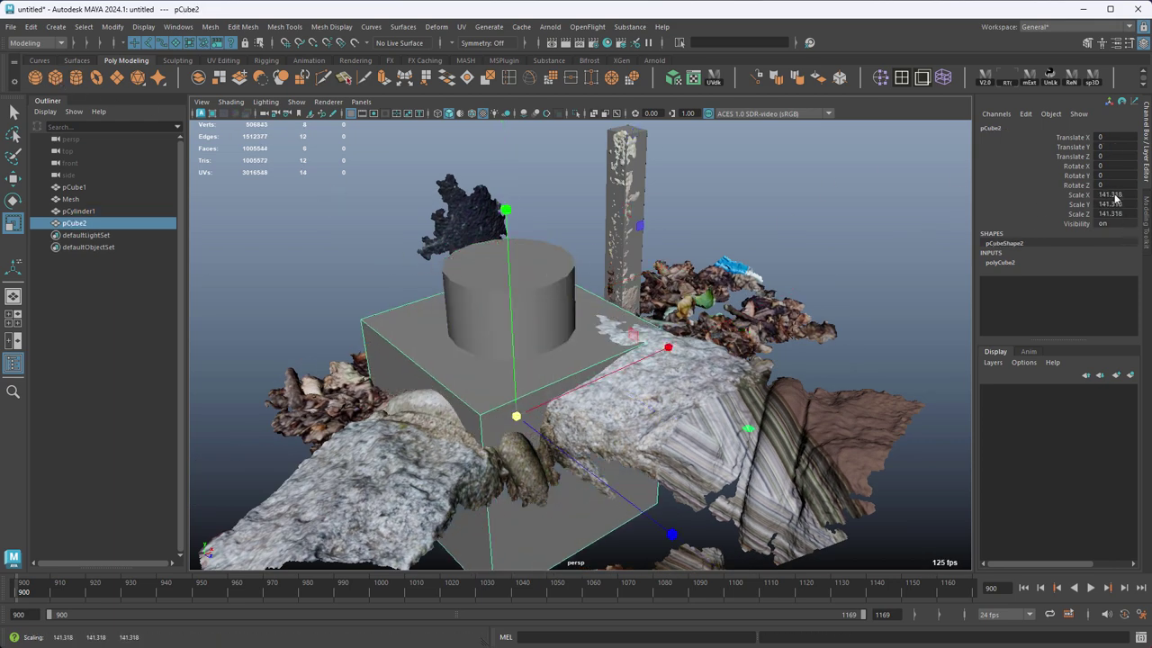
left_click_drag(1112, 196, 1112, 219)
double_click(1113, 215)
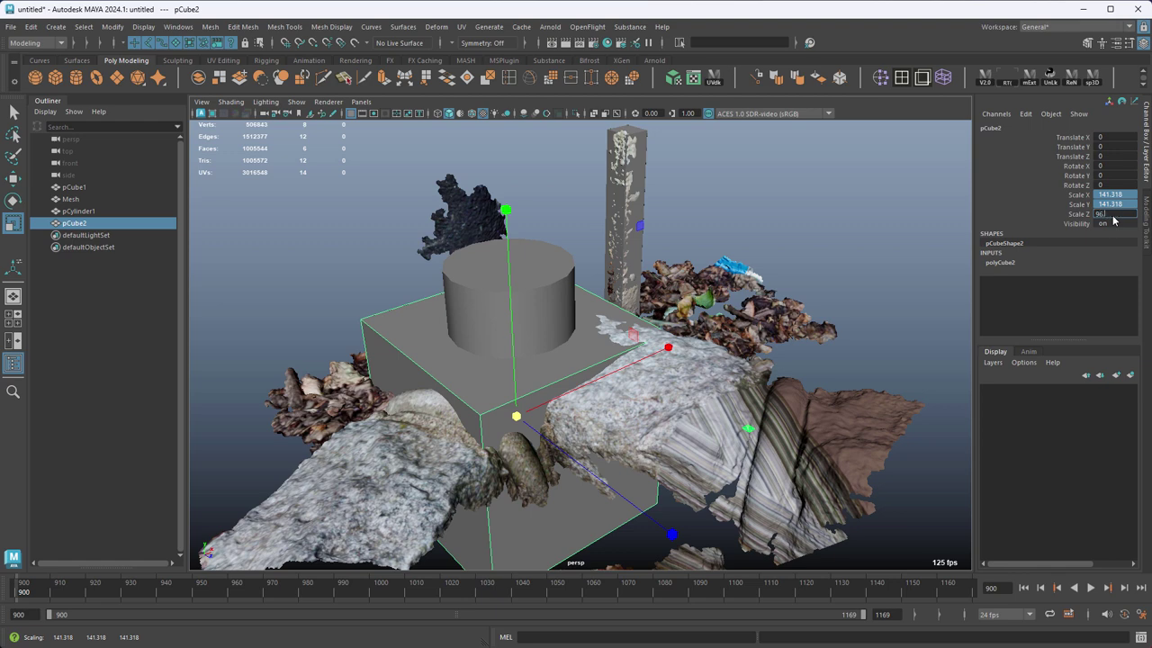
key("Return")
left_click_drag(491, 362, 563, 296, "alt")
key("w")
Step: Set the cylinder's X, Y and Z scale to 96.62 and halve these values to 48.31
left_click(564, 294)
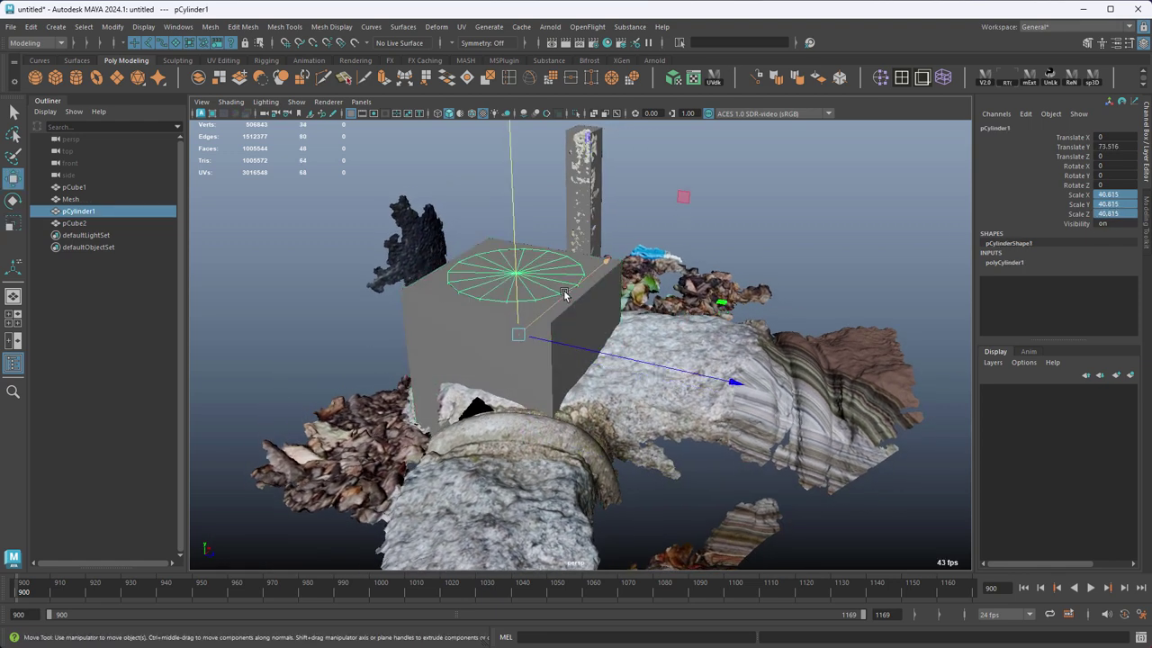
key("r")
middle_click_drag(664, 327, 691, 324)
left_click(1122, 214)
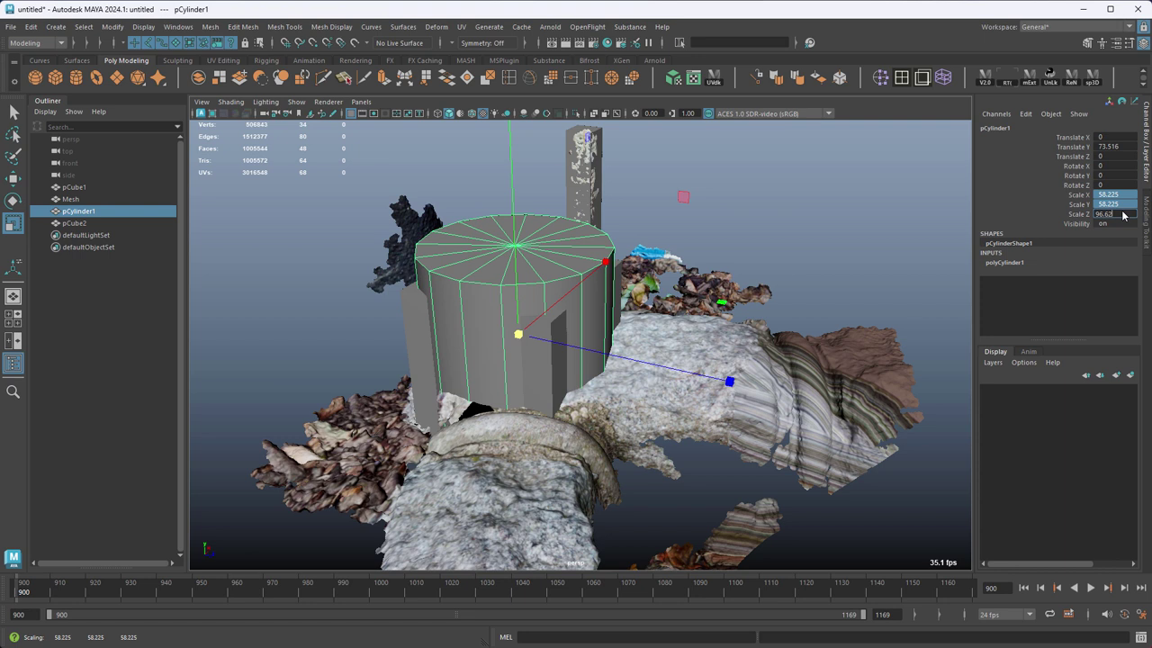
key("Return")
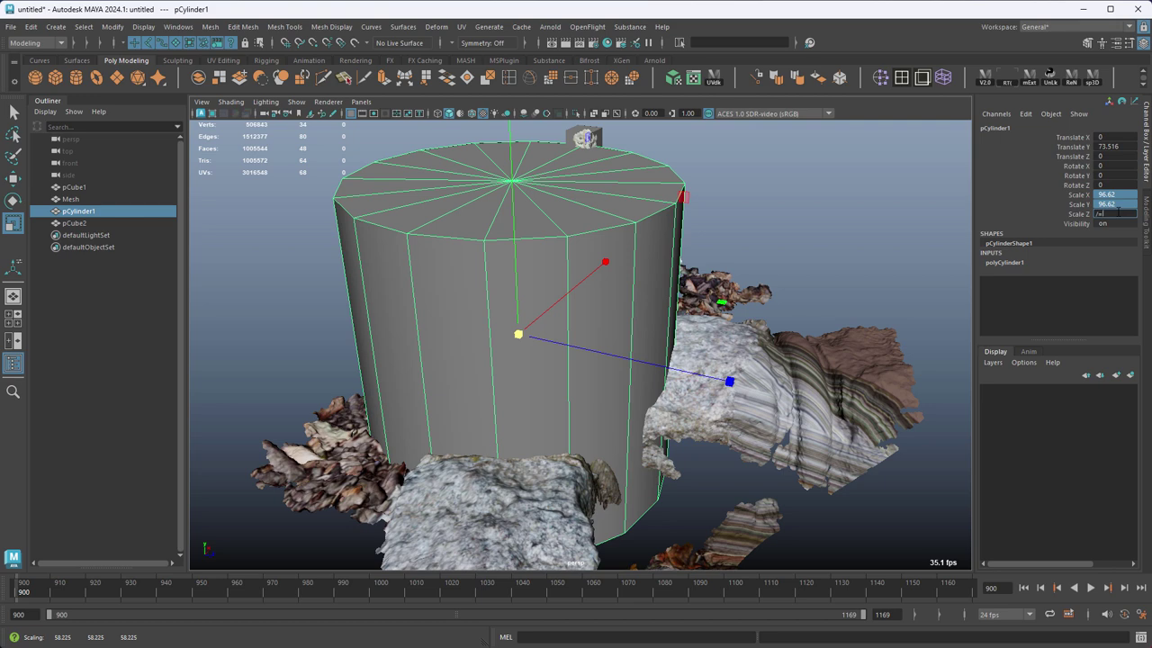
type("/=2")
key("Return")
key("w")
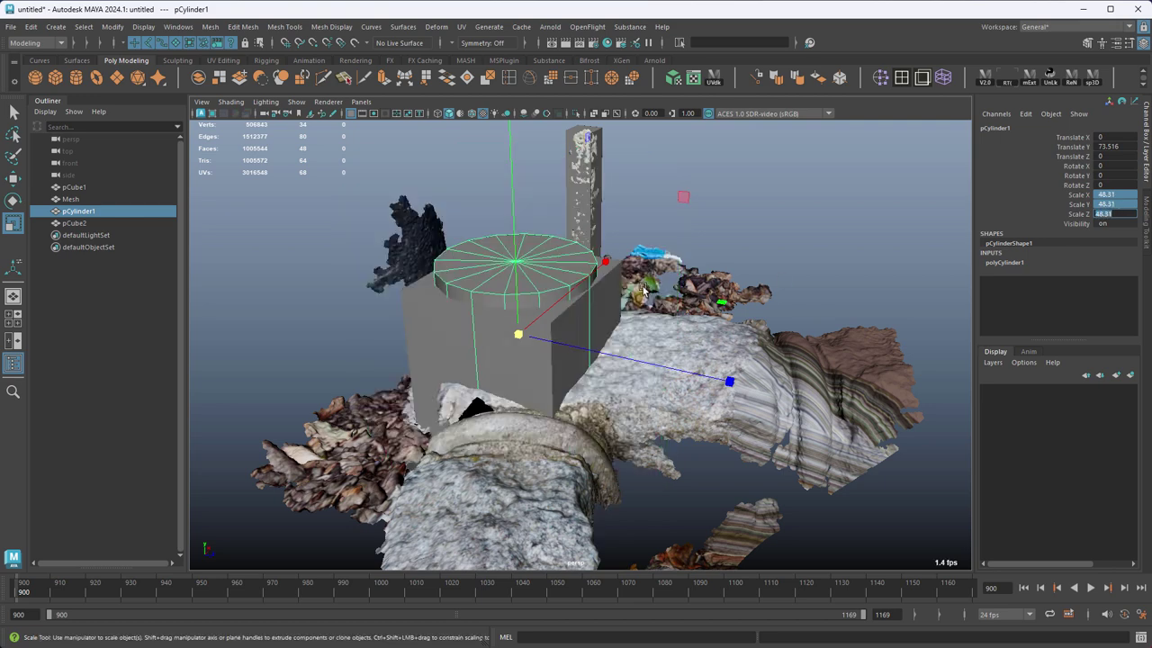
Step: Delete the second cube surrounding the cylinder
scroll(630, 279, "up", 3)
left_click(623, 272)
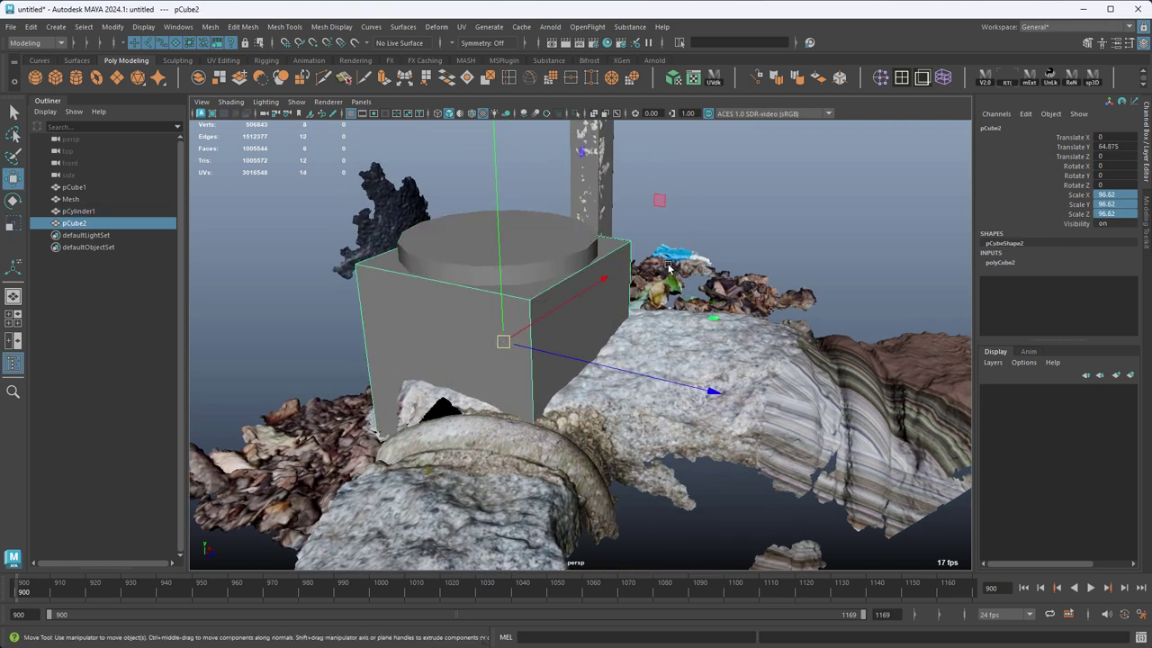
key("Delete")
Step: Set the cylinder's Subdivisions Axis to 128
left_click(540, 252)
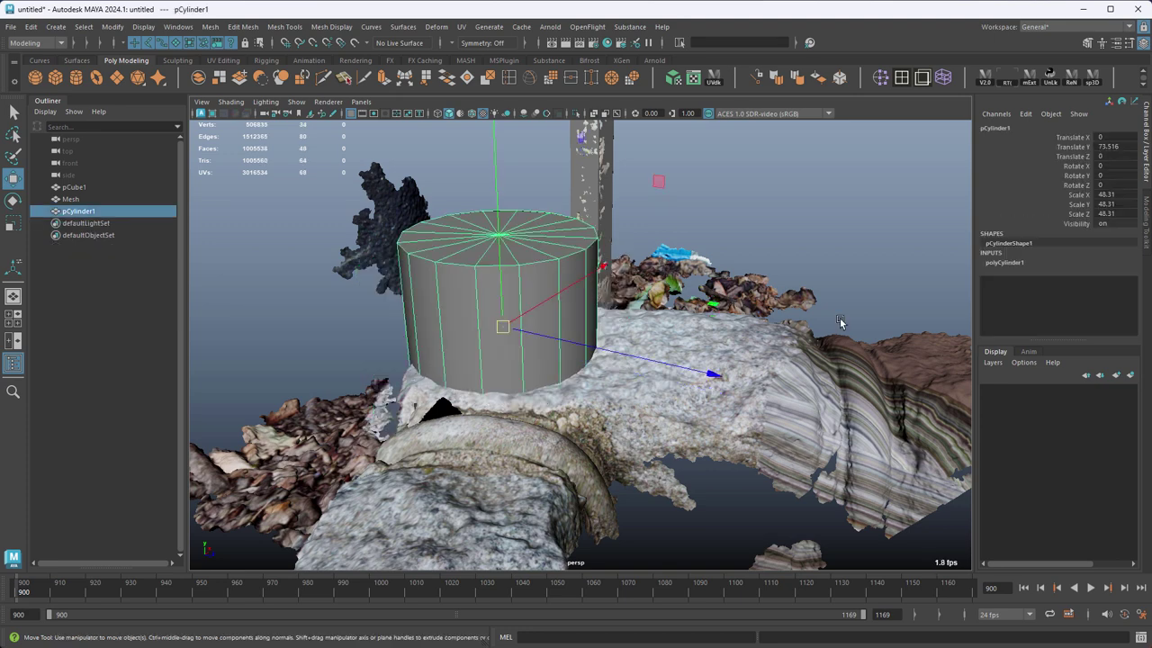
left_click(1020, 263)
left_click(1107, 300)
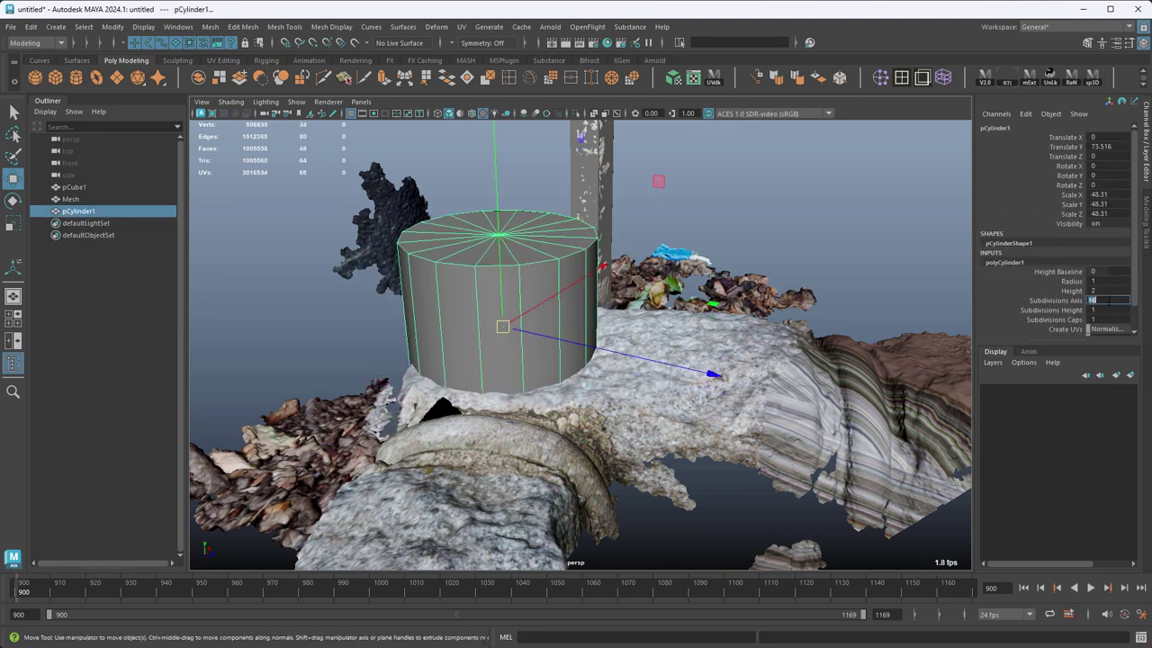
type("128")
key("Return")
Step: Flatten the cylinder into a disc by reducing its Y scale to about 8.6
left_click_drag(575, 388, 627, 332, "alt")
key("r")
left_click_drag(516, 186, 635, 389)
Step: Move the flattened cylinder onto the corner of the stone, at about X -4.9, Y 65.2, Z 7.7
key("w")
middle_click_drag(635, 388, 663, 402)
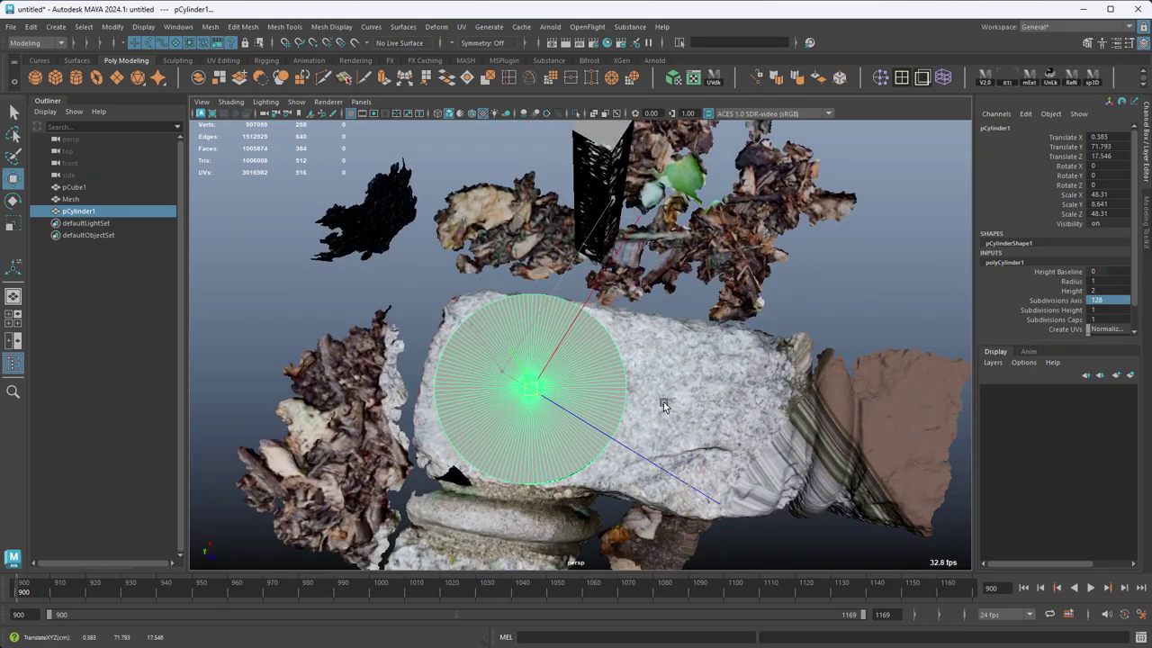
left_click_drag(663, 402, 733, 369, "alt")
middle_click_drag(734, 369, 734, 376)
mouse_move(733, 376)
left_mouse_down("alt")
mouse_move(732, 399)
mouse_move(734, 381)
left_mouse_up("alt")
middle_click_drag(735, 382, 734, 365)
left_click_drag(734, 365, 813, 291, "alt")
middle_click_drag(813, 291, 795, 300)
left_click_drag(795, 299, 854, 311, "alt")
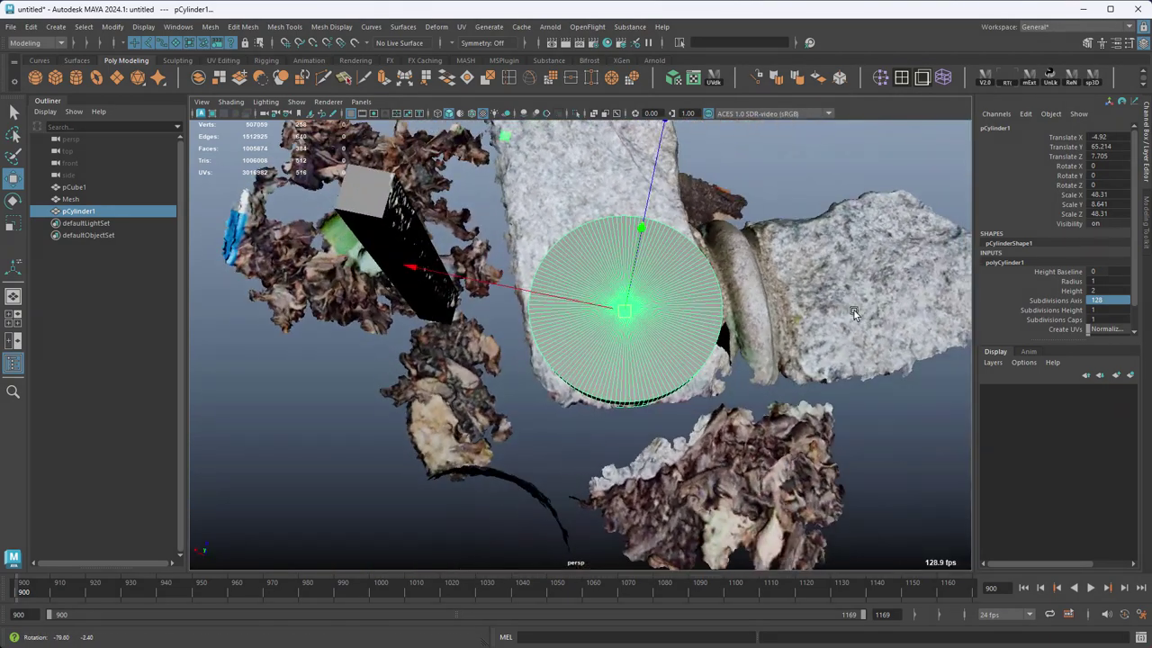
Step: Fine-tune the disc over the stone corner, to about X -3.6 and Z 9.0
middle_click_drag(847, 311, 845, 308)
left_click_drag(758, 318, 779, 331, "alt")
right_click_drag(780, 331, 801, 335, "alt")
left_click_drag(782, 335, 770, 357, "alt")
middle_click_drag(770, 355, 767, 354)
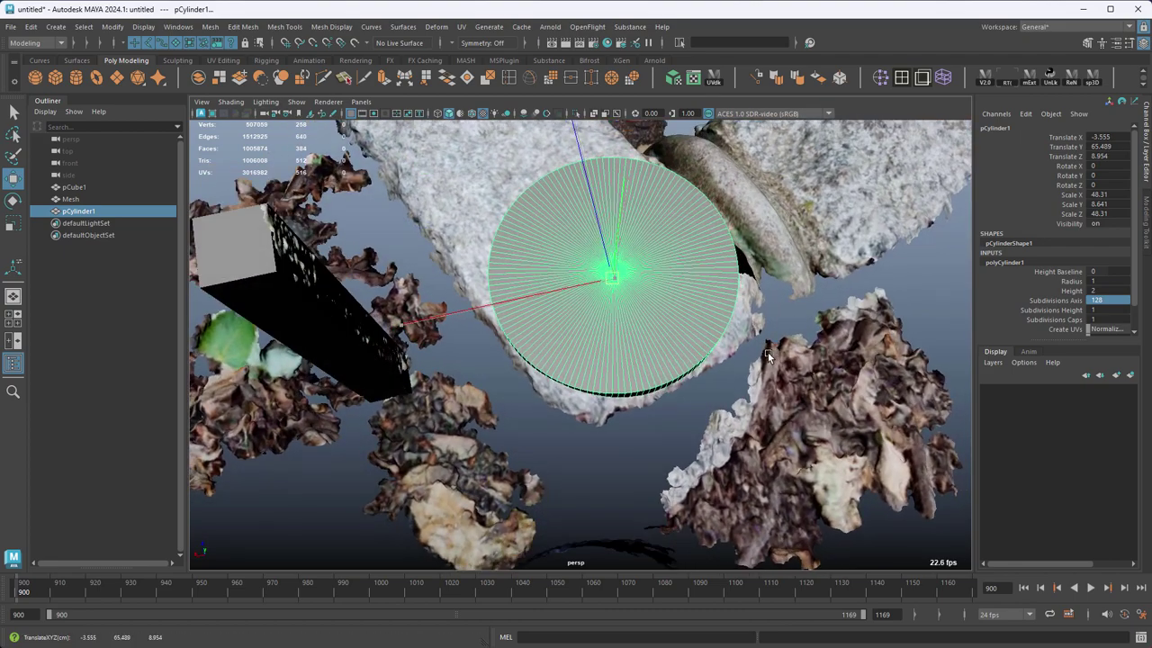
Step: Lower the disc into the stone surface to about Y 64.8 and nudge it to about X -3.3, Z 8.6
left_click_drag(740, 351, 643, 259, "alt")
left_click(755, 282)
left_click_drag(756, 291, 561, 264, "alt")
left_click(580, 307)
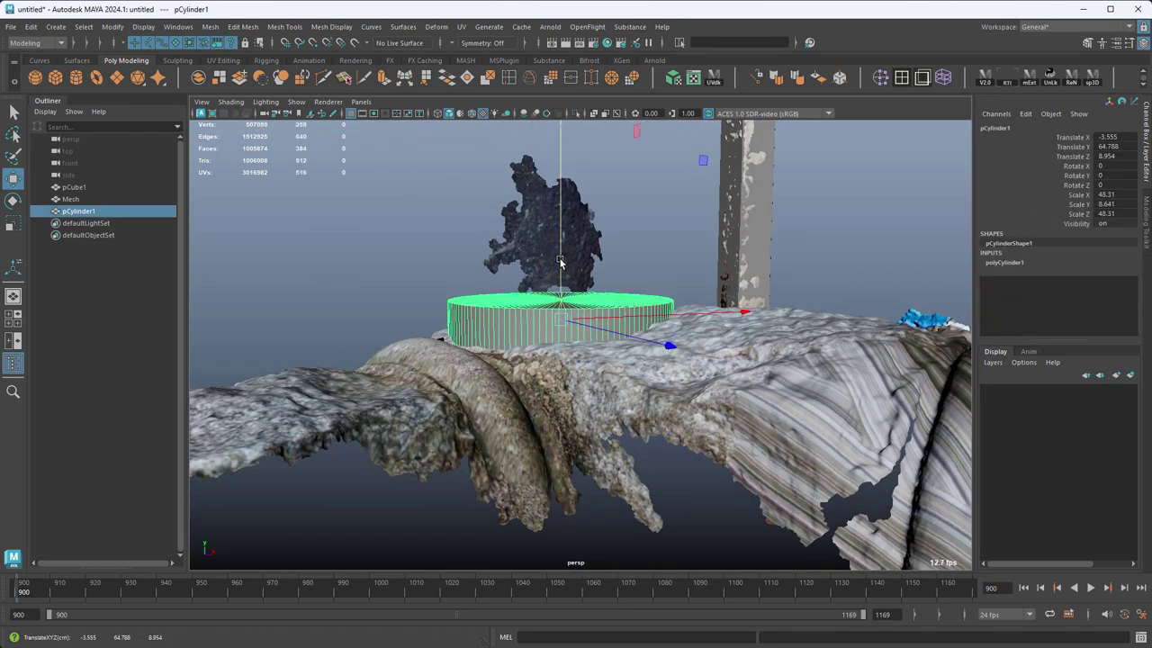
left_click(419, 262)
left_click_drag(419, 263, 543, 325, "alt")
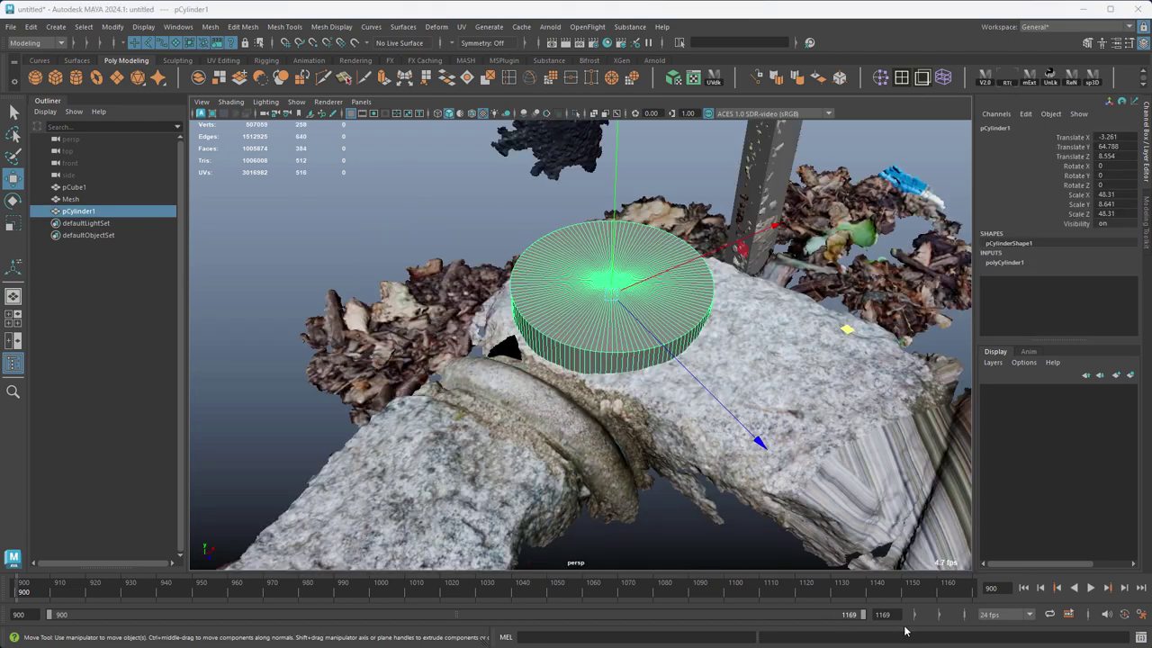
Step: Duplicate the scan Mesh and hide the original
left_click_drag(629, 396, 788, 374, "alt")
key("q")
left_click(824, 332)
left_click_drag(824, 332, 721, 350, "alt")
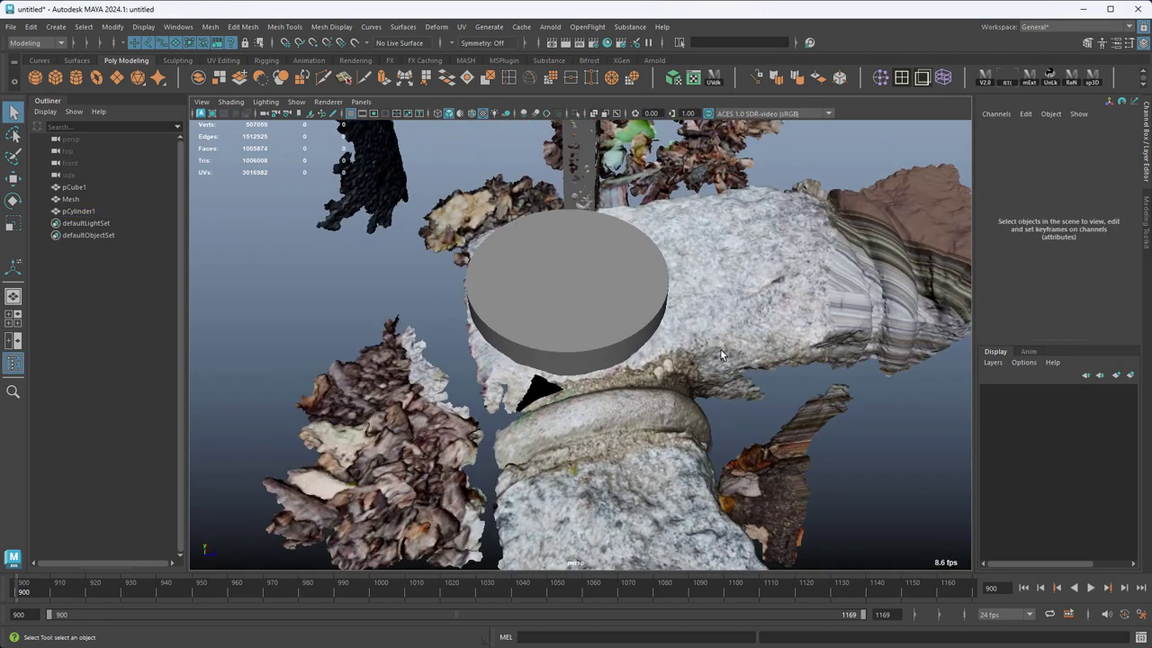
left_click(723, 355)
key("ctrl+d")
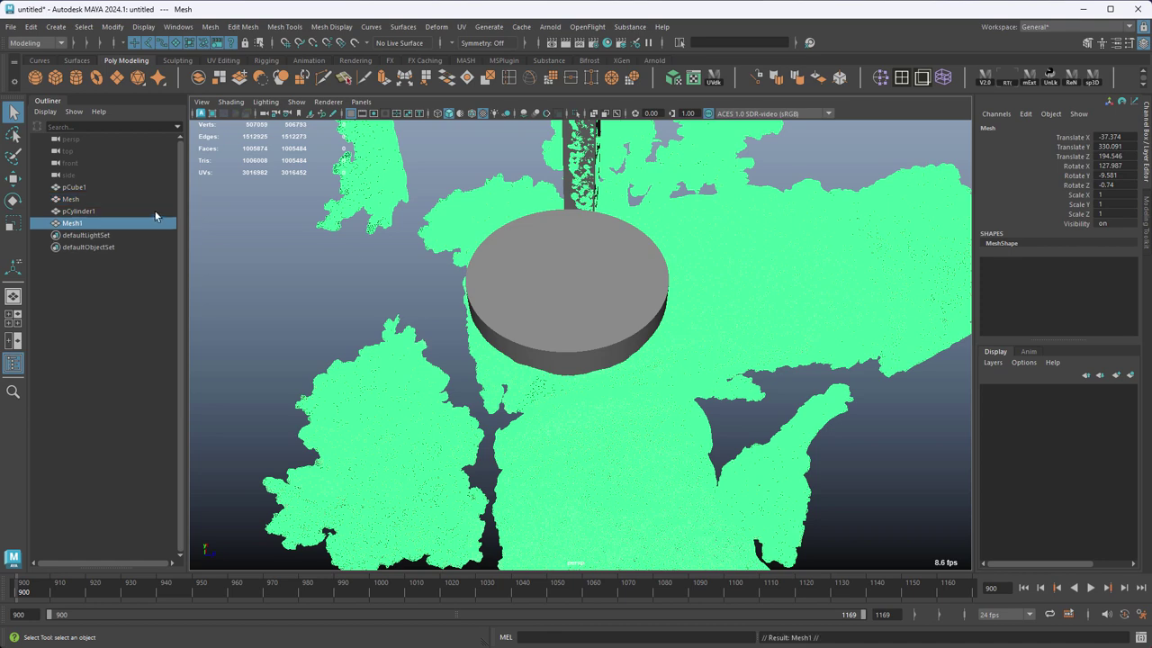
left_click(90, 200)
key("ctrl+h")
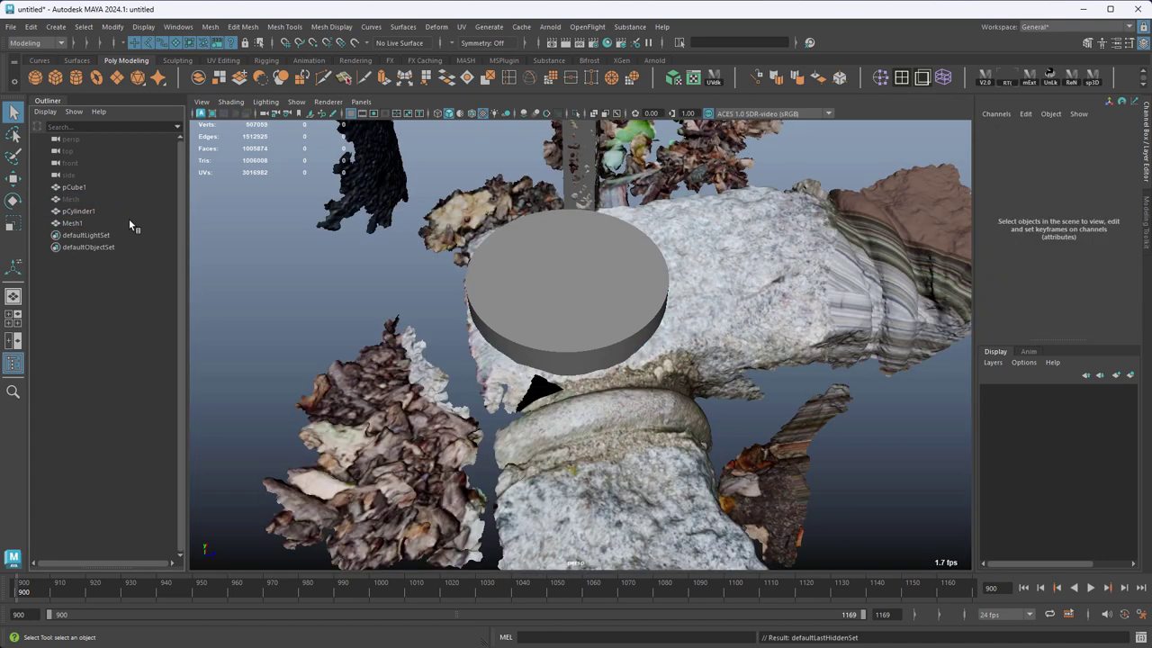
Step: Delete the loose leaf and debris faces from the duplicated scan, keeping only the connected stone
left_click(747, 269)
right_click_drag(750, 269, 725, 361)
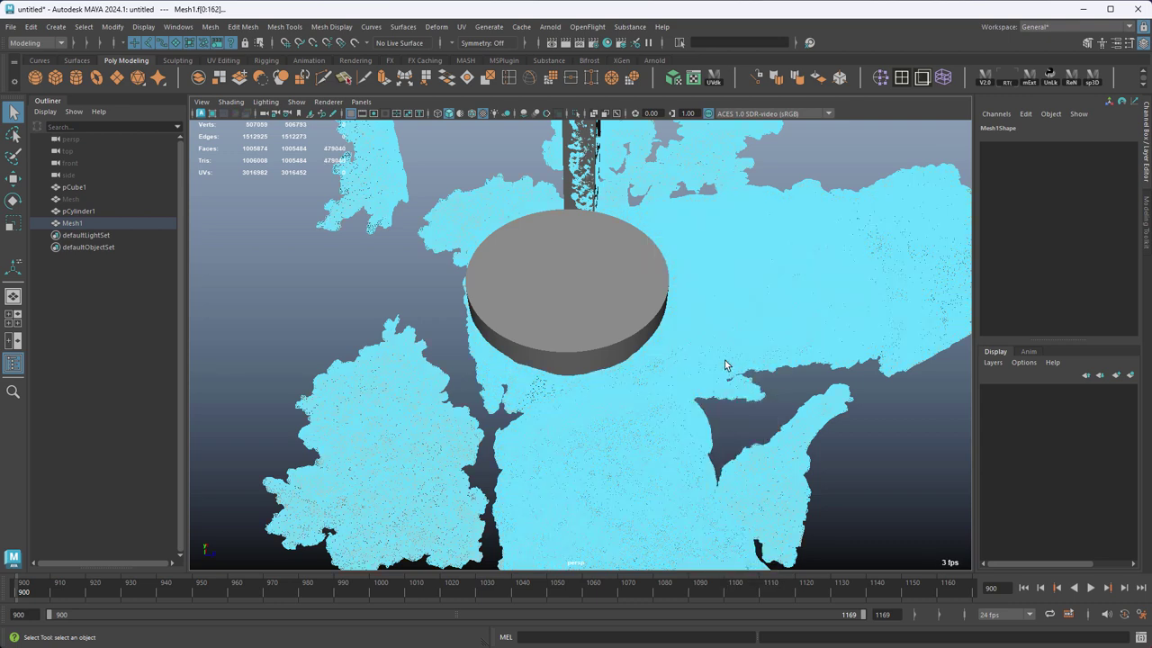
key("Delete")
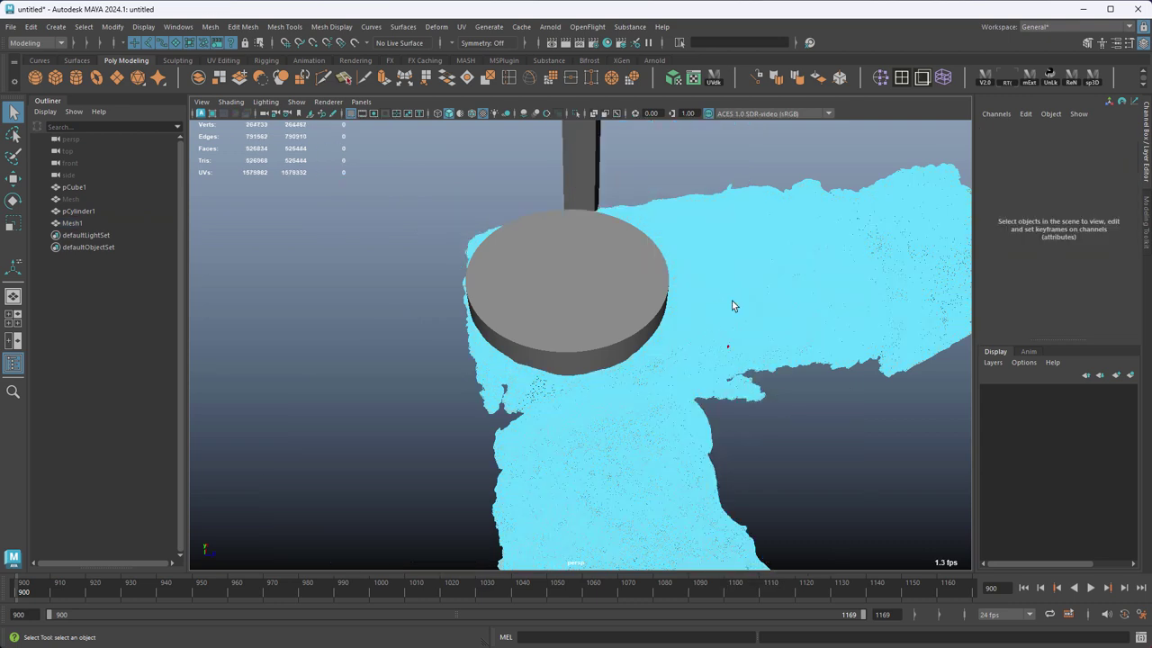
Step: Select the faces of the duplicated stone's two long arms beyond the disc and delete them
right_click(733, 317)
right_click_drag(739, 326, 643, 342, "alt")
left_click_drag(643, 342, 641, 286, "alt")
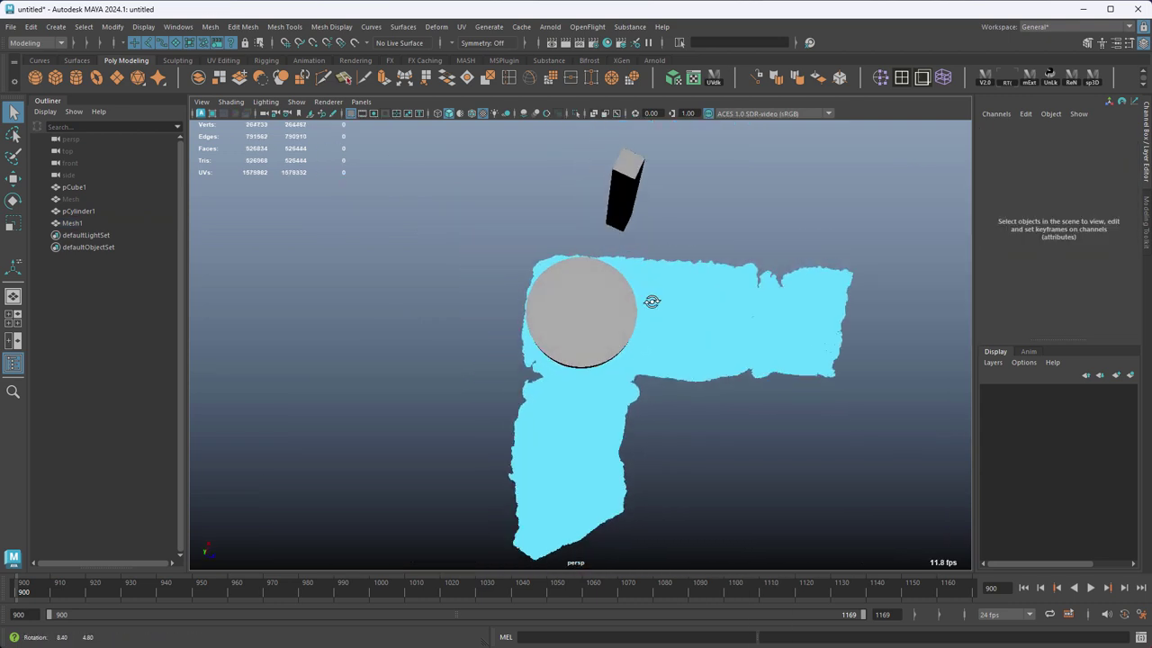
left_click_drag(951, 189, 649, 410)
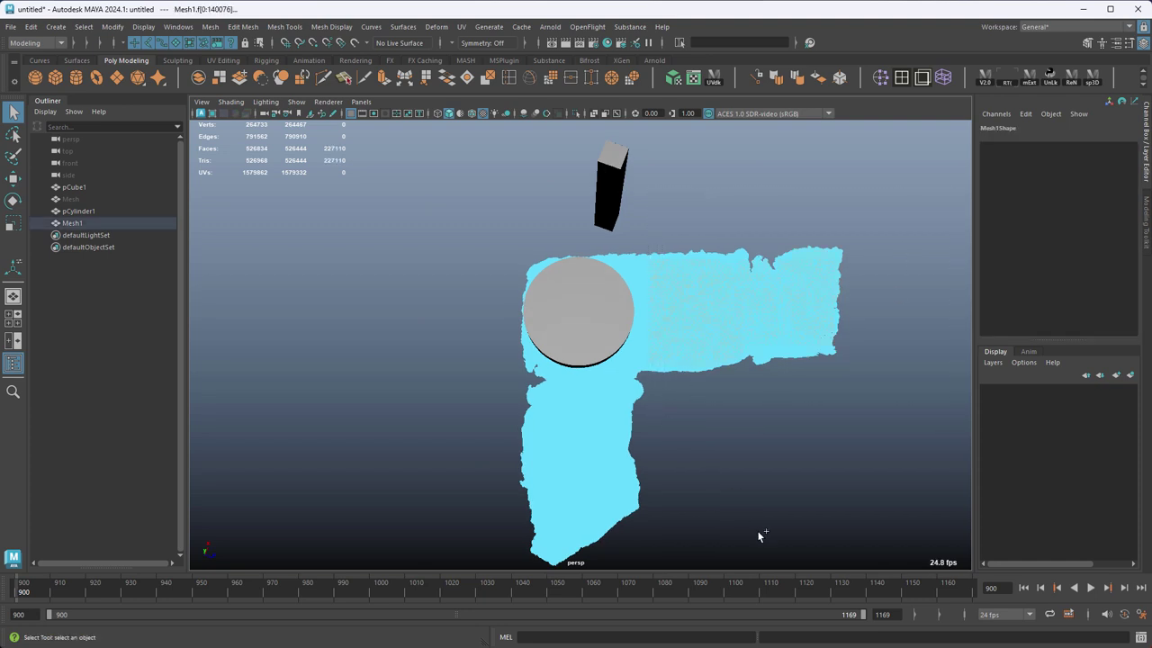
left_click_drag(757, 530, 417, 379)
key("Delete")
Step: Delete the leftover stone faces below the disc area and return the trimmed mesh to object mode
middle_click_drag(629, 455, 635, 356, "alt")
left_click_drag(509, 416, 722, 551)
key("Delete")
middle_click_drag(583, 331, 511, 414, "alt")
right_click_drag(511, 414, 788, 507, "alt")
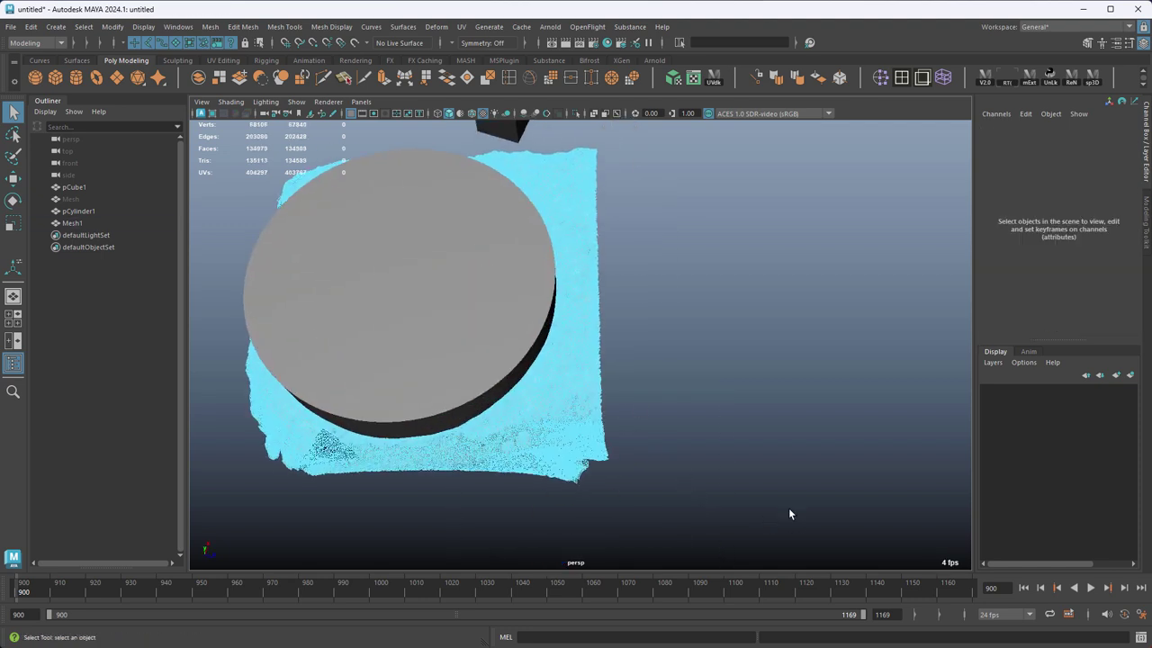
right_click_drag(563, 324, 618, 306)
left_click_drag(618, 306, 708, 369, "alt")
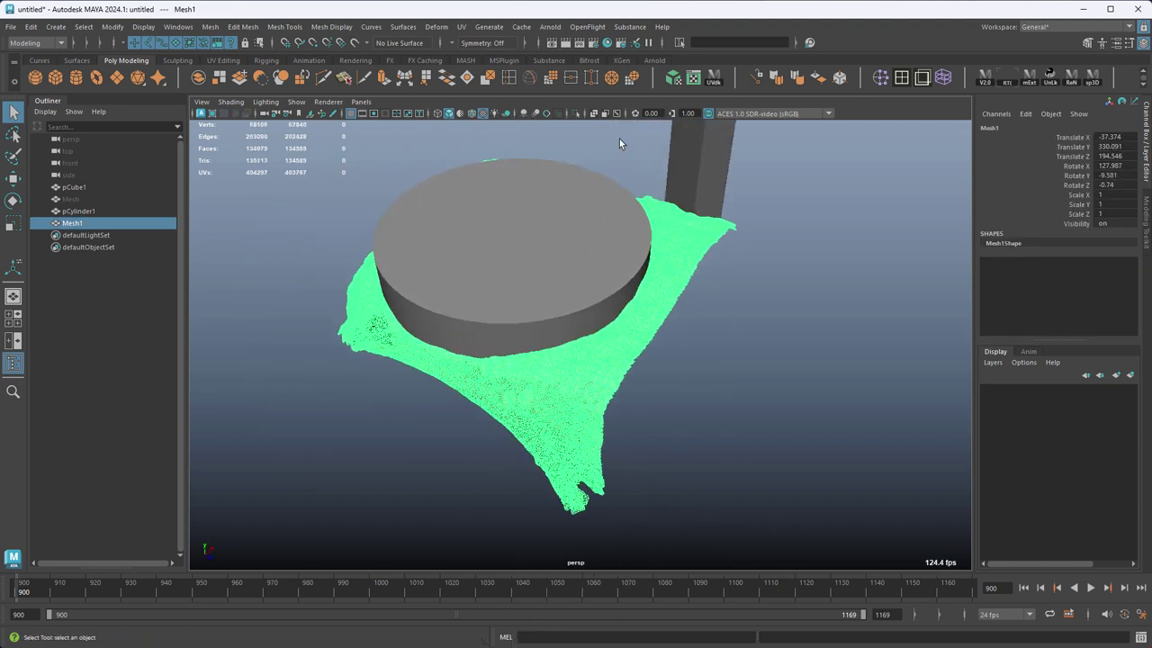
Step: Reset the Cleanup options, enable only Nonmanifold geometry and apply the cleanup to the trimmed scan mesh
left_click(489, 26)
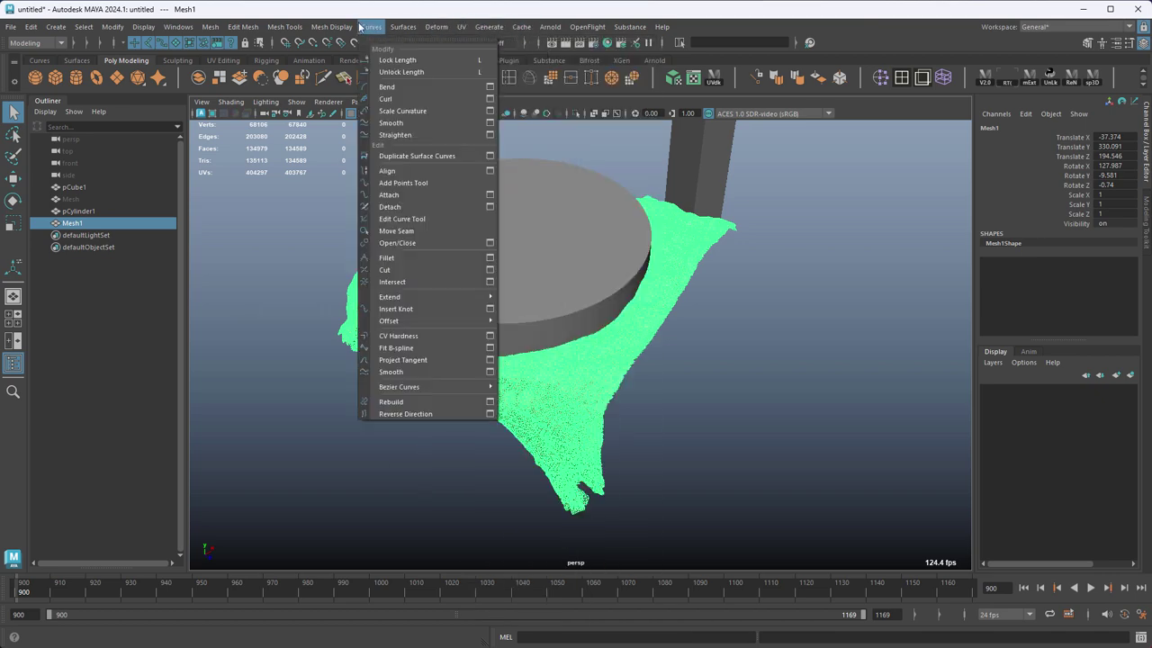
mouse_move(239, 26)
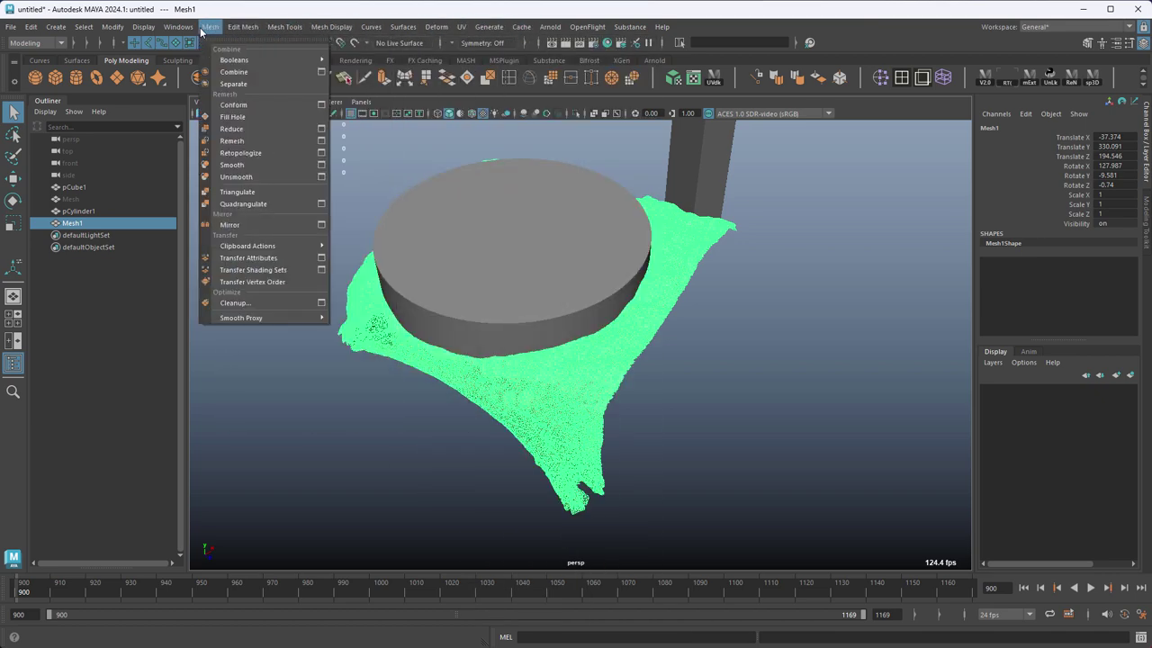
left_click(322, 306)
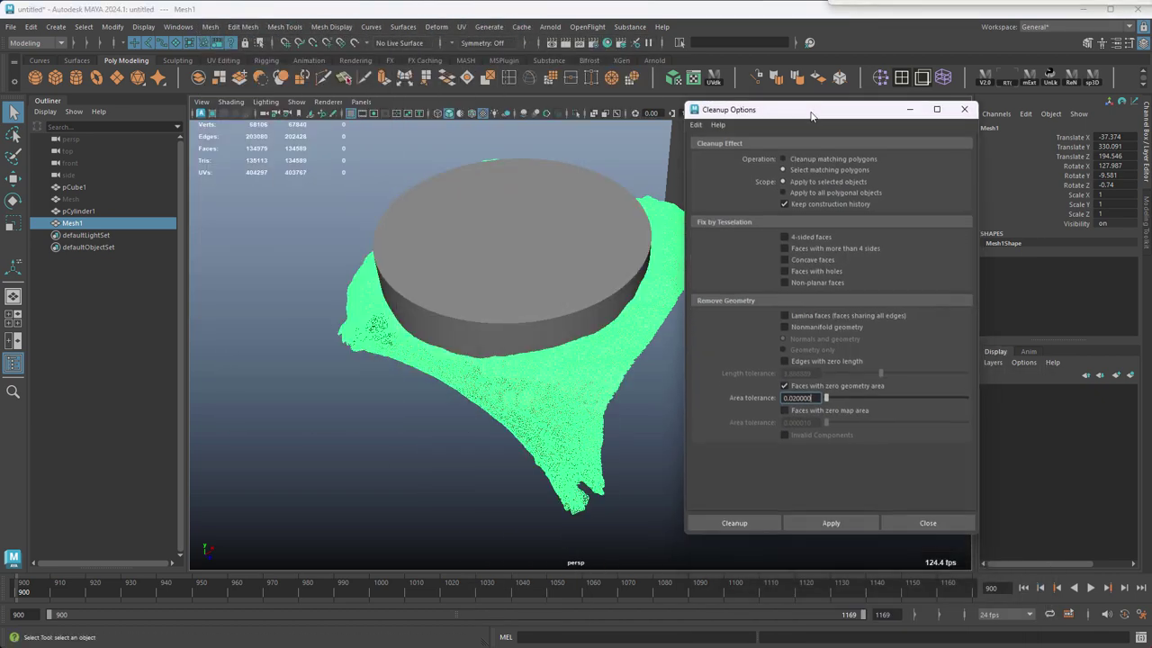
left_click(694, 110)
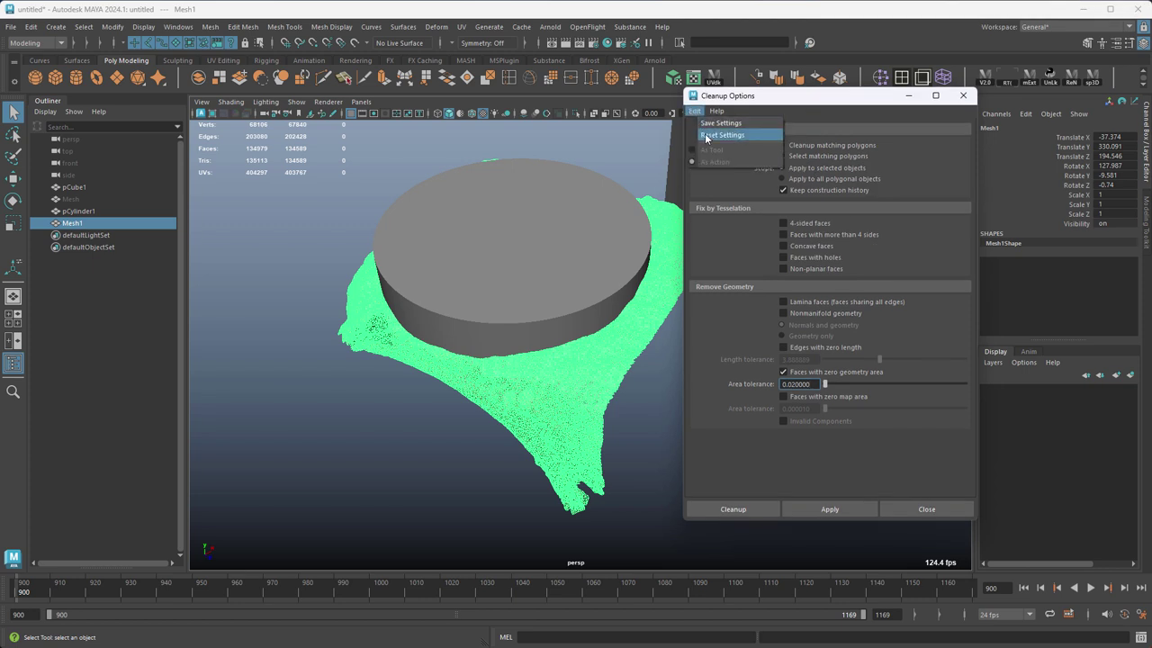
left_click(724, 137)
left_click(803, 313)
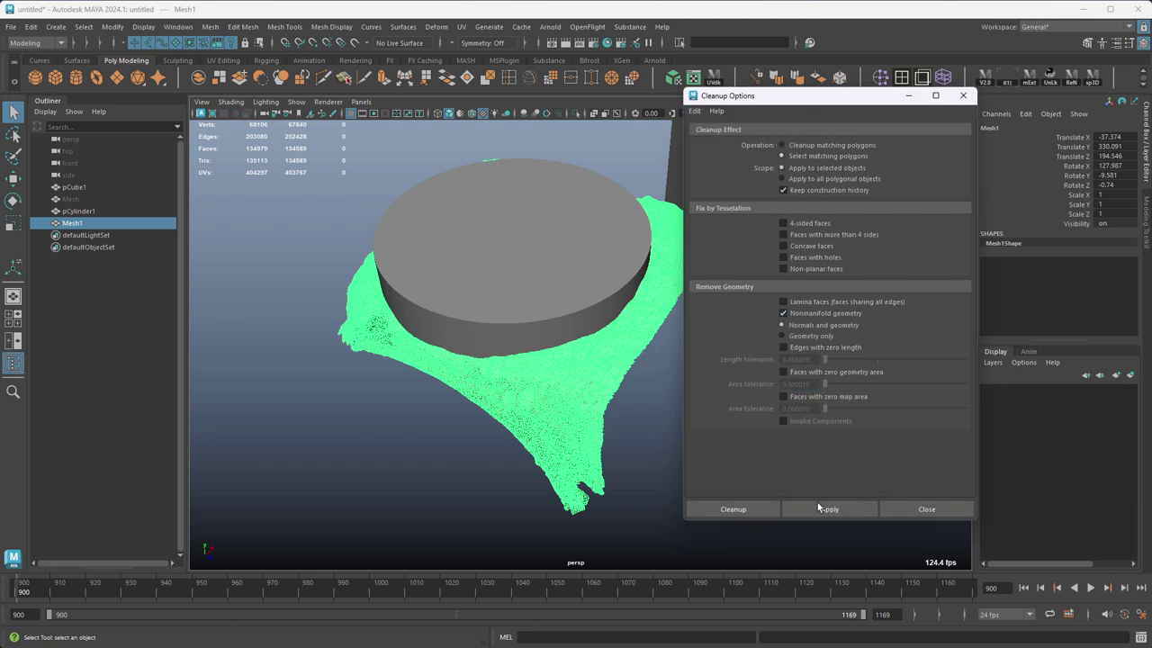
left_click(817, 509)
left_click_drag(639, 442, 755, 236, "alt")
left_click(911, 506)
Step: Delete the bottom cap faces of the cylinder and return it to object mode
left_click(638, 296)
right_click_drag(756, 237, 756, 270)
right_click_drag(584, 350, 601, 378)
left_click(526, 350)
left_click(563, 371)
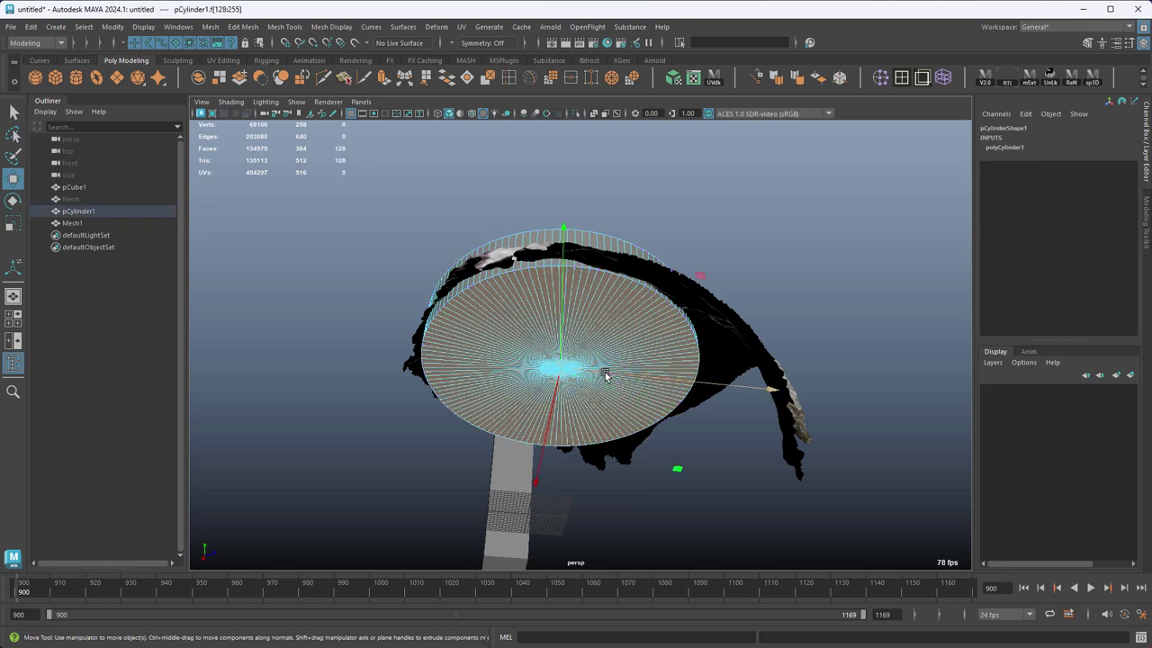
key("Delete")
right_click_drag(759, 208, 807, 192)
left_click_drag(756, 236, 692, 337, "alt")
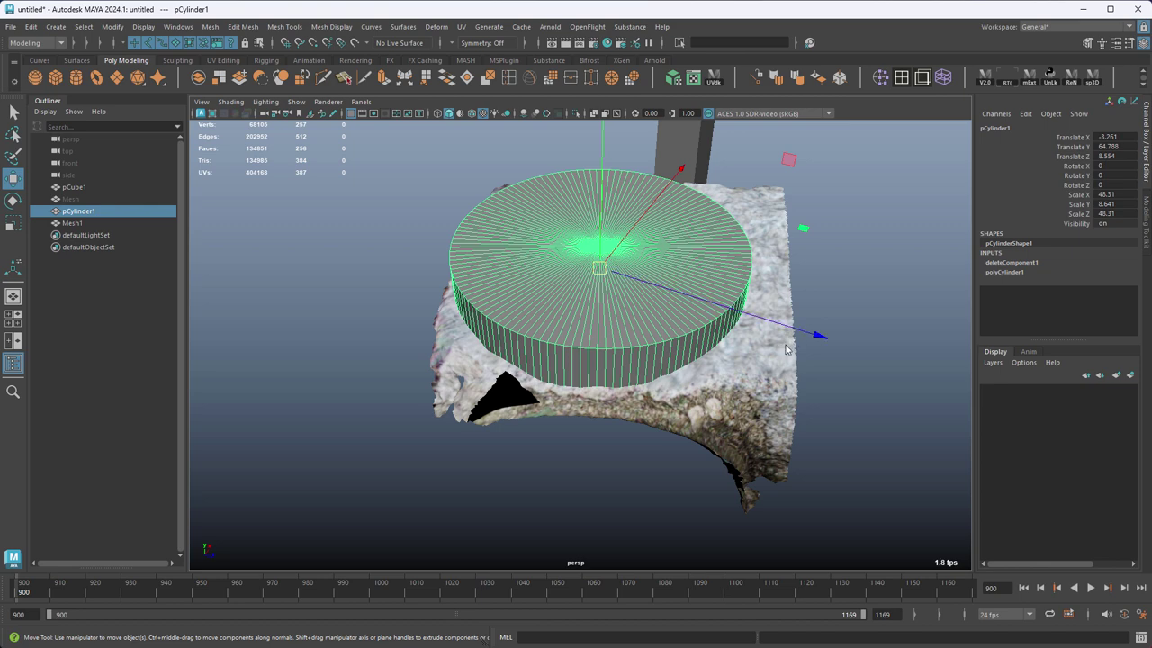
Step: Reverse the normals of the trimmed scan mesh and inspect its shading from the side
left_click_drag(785, 349, 882, 404, "alt")
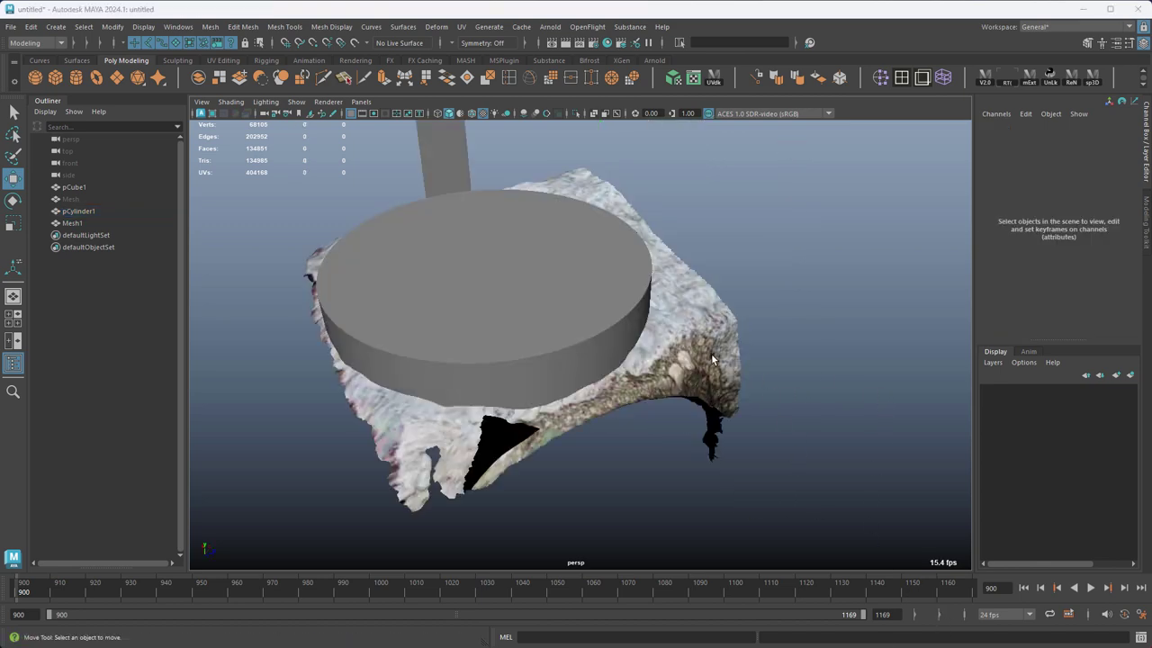
left_click(720, 360)
left_click_drag(816, 353, 774, 338, "alt")
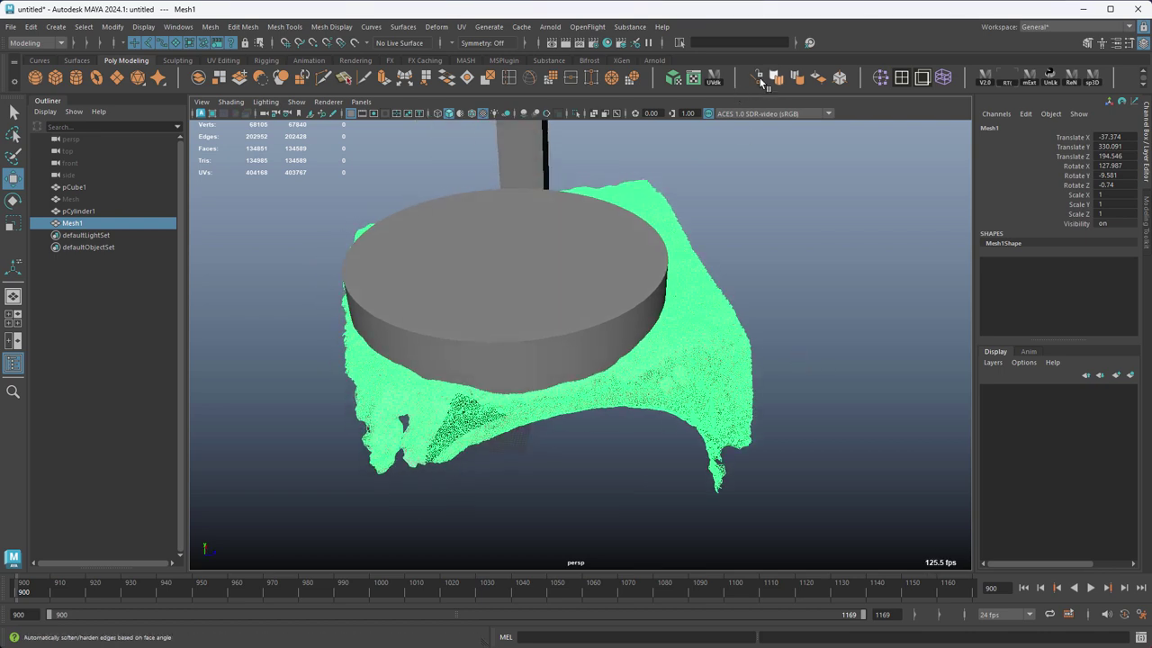
left_click(817, 79)
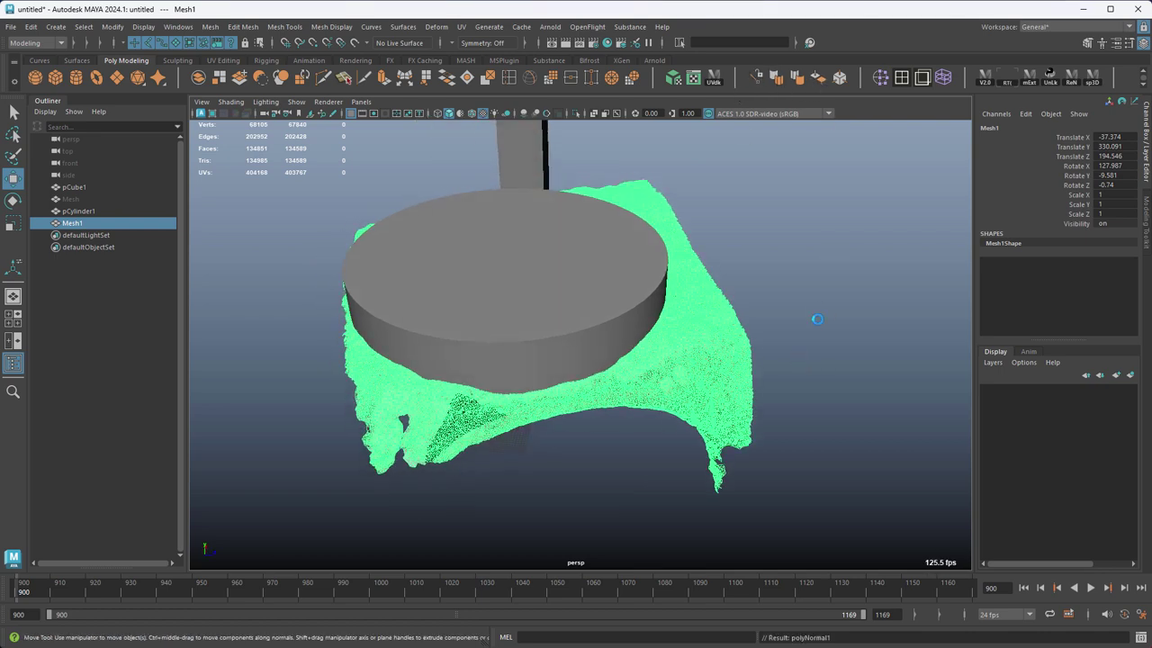
left_click(792, 236)
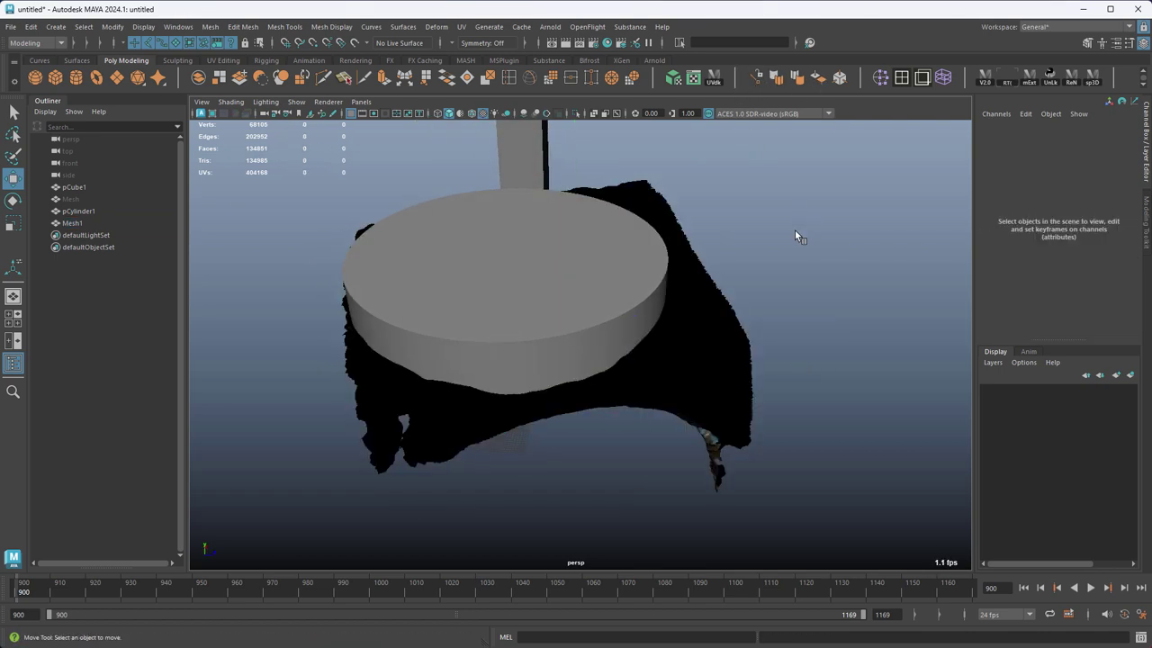
left_click_drag(792, 237, 787, 358, "alt")
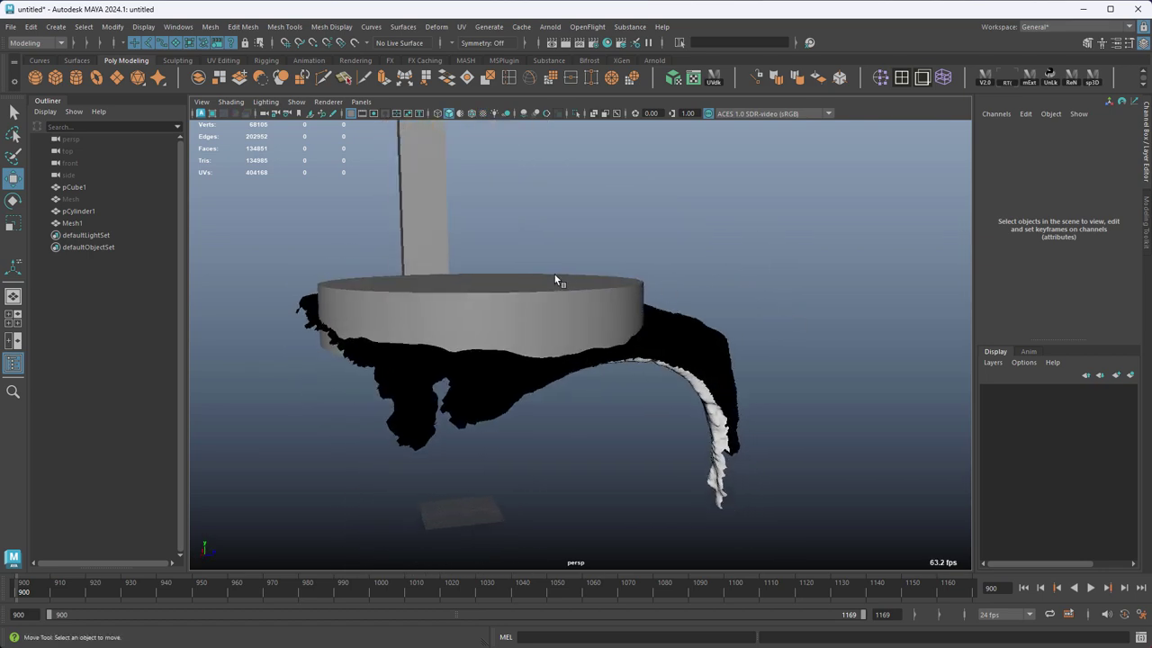
Step: Combine the cylinder and the trimmed scan mesh with a Boolean Union and inspect the result from different angles
left_click(554, 275)
left_click(681, 341, "shift")
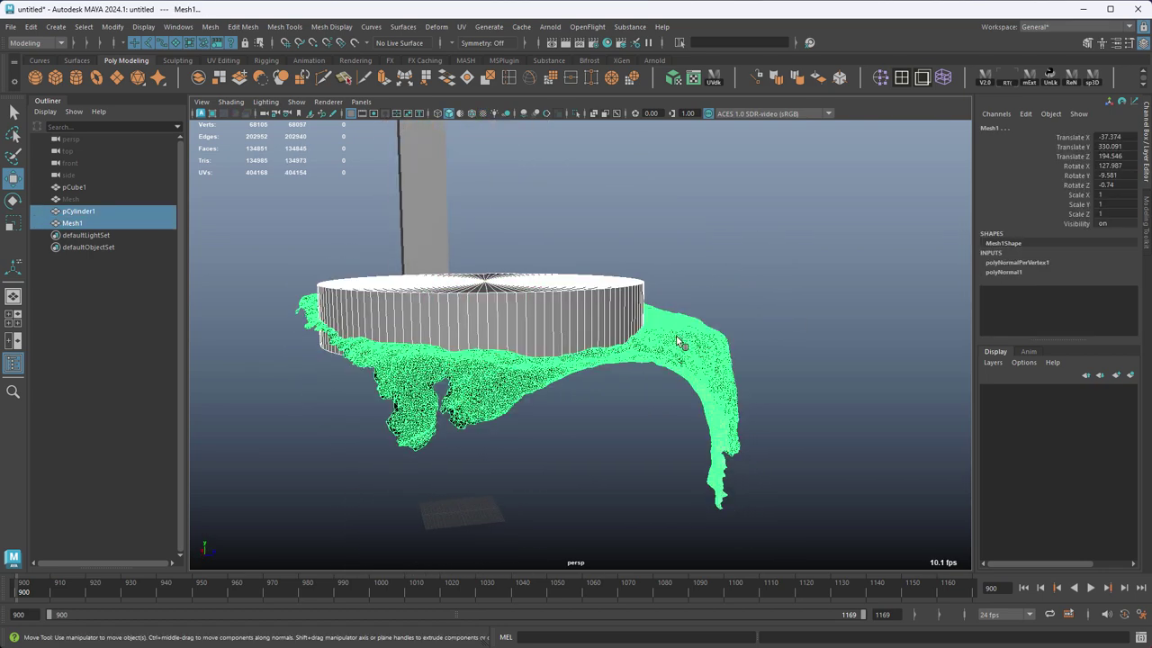
left_click(210, 26)
mouse_move(269, 60)
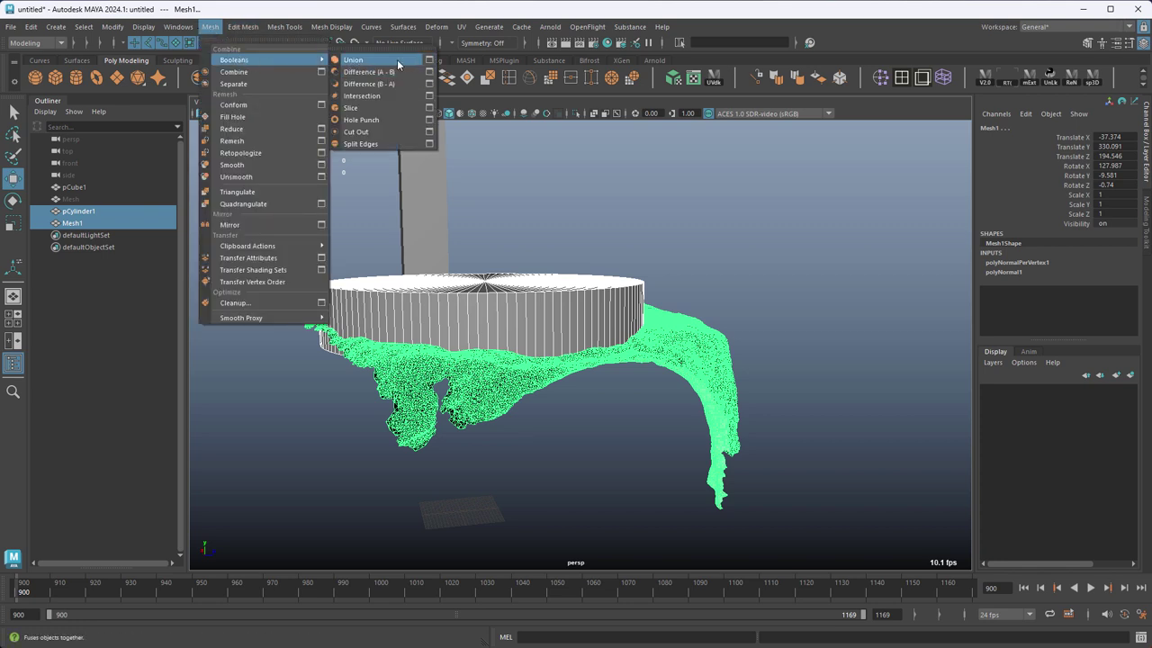
left_click(399, 63)
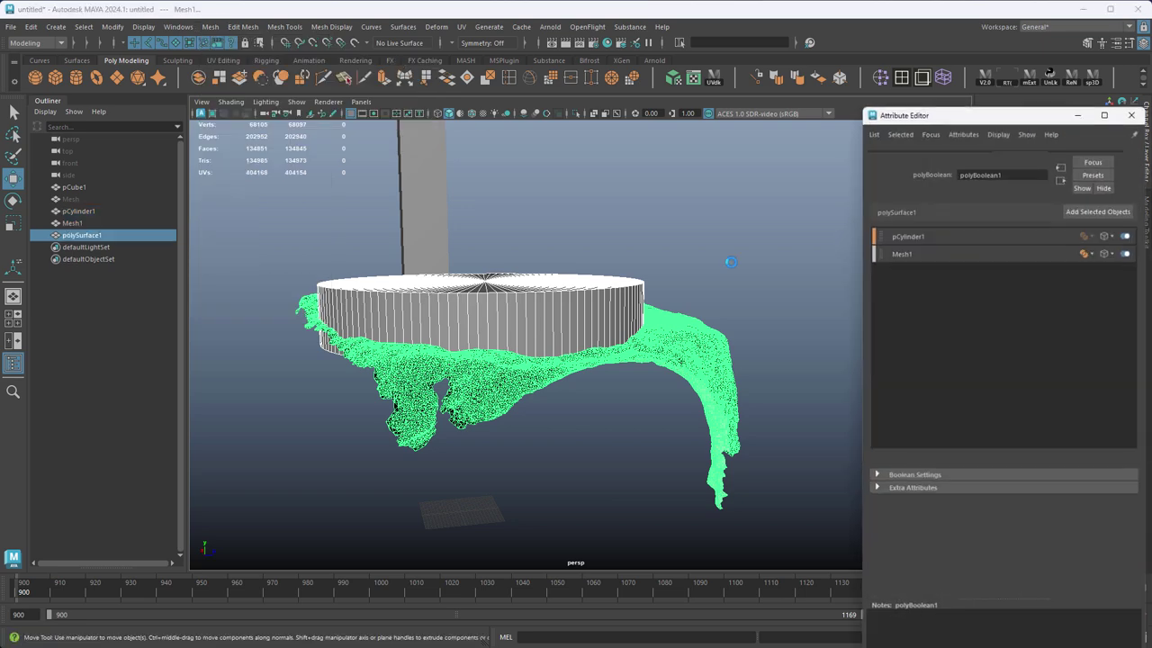
left_click(679, 230)
left_click_drag(663, 250, 720, 239, "alt")
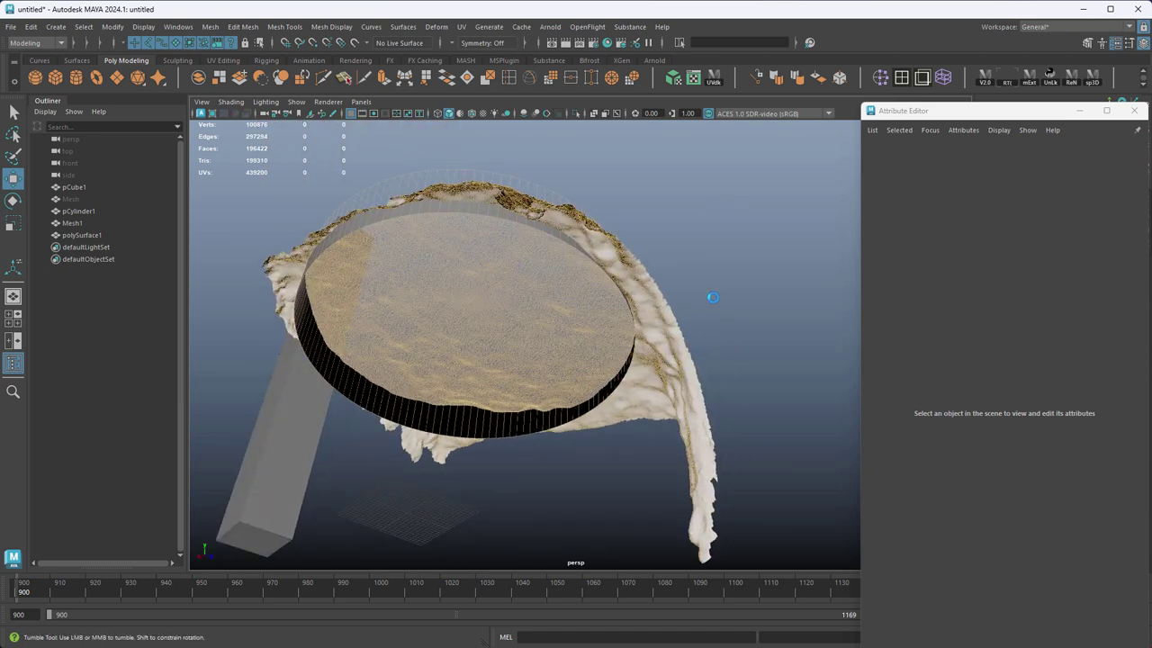
left_click_drag(710, 298, 651, 300, "alt")
Step: Try the Difference (A-B) and Difference (B-A) operations for the scan mesh in the Boolean and check the result
left_click(652, 297)
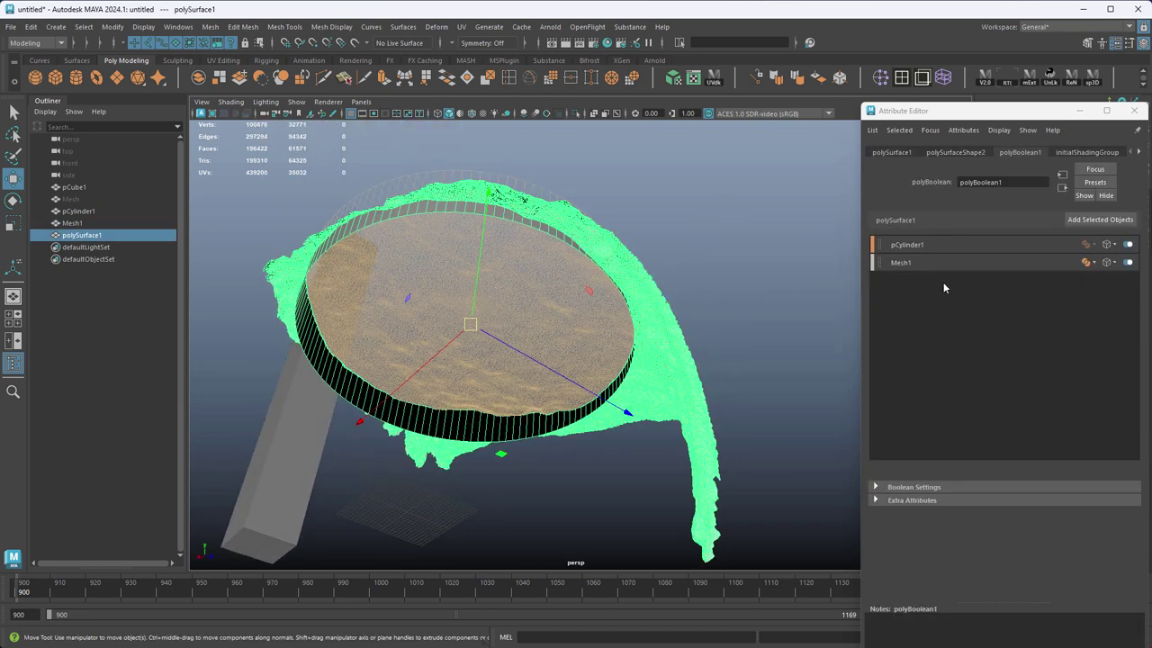
left_click(1074, 261)
left_click(1088, 262)
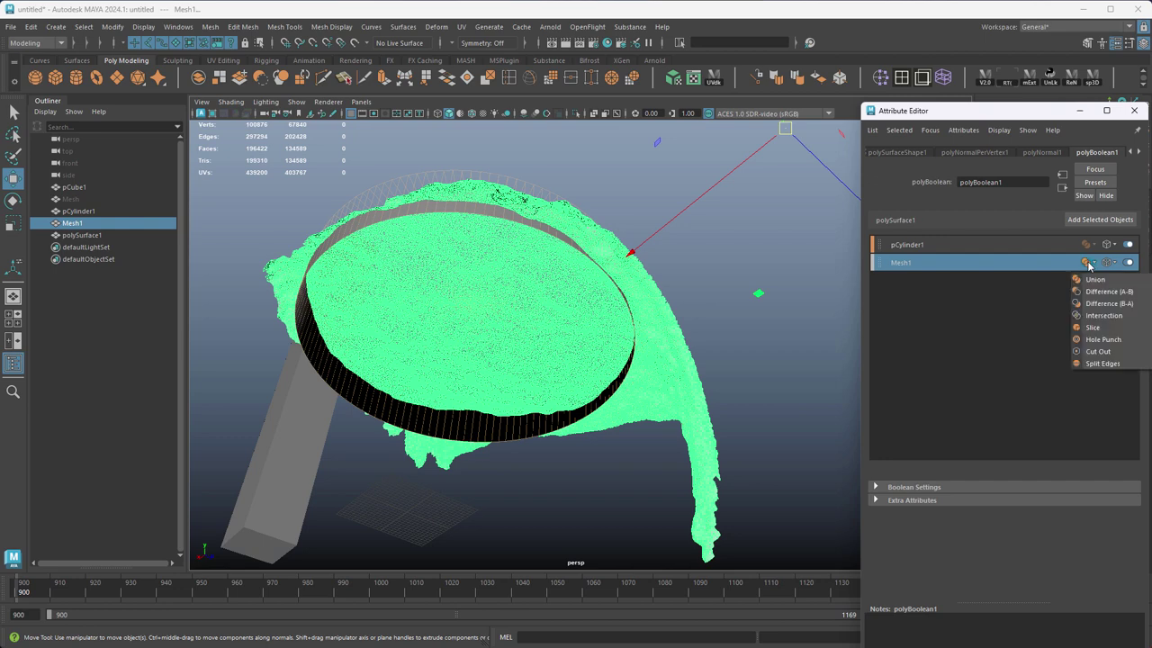
left_click(1090, 292)
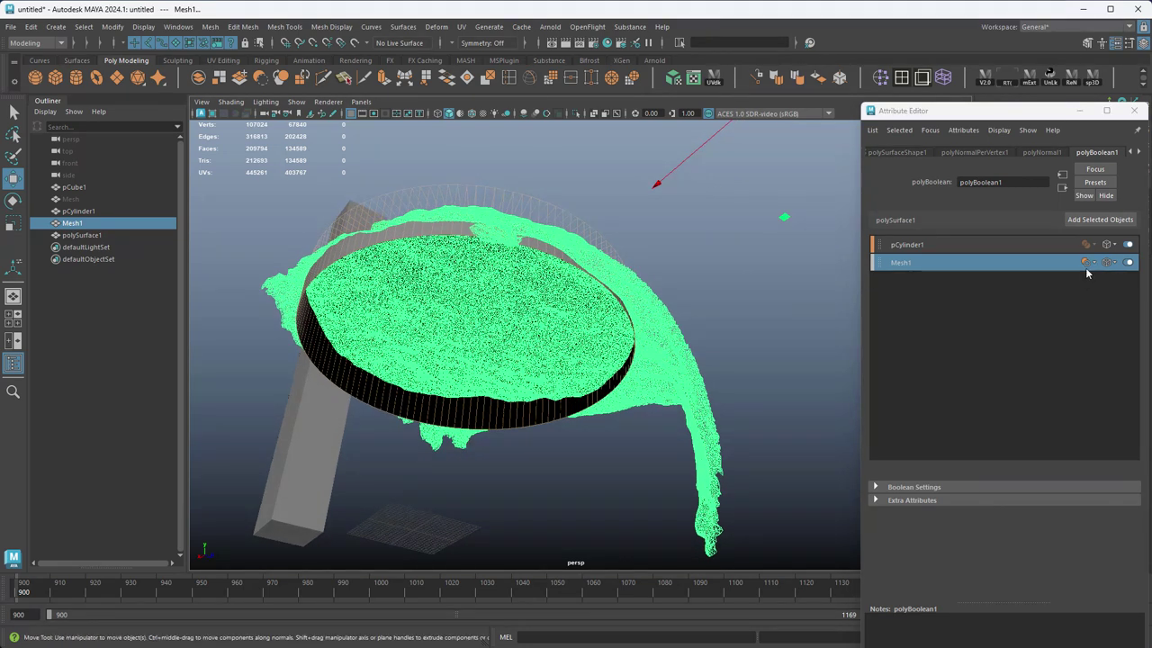
left_click(1085, 262)
left_click(1102, 307)
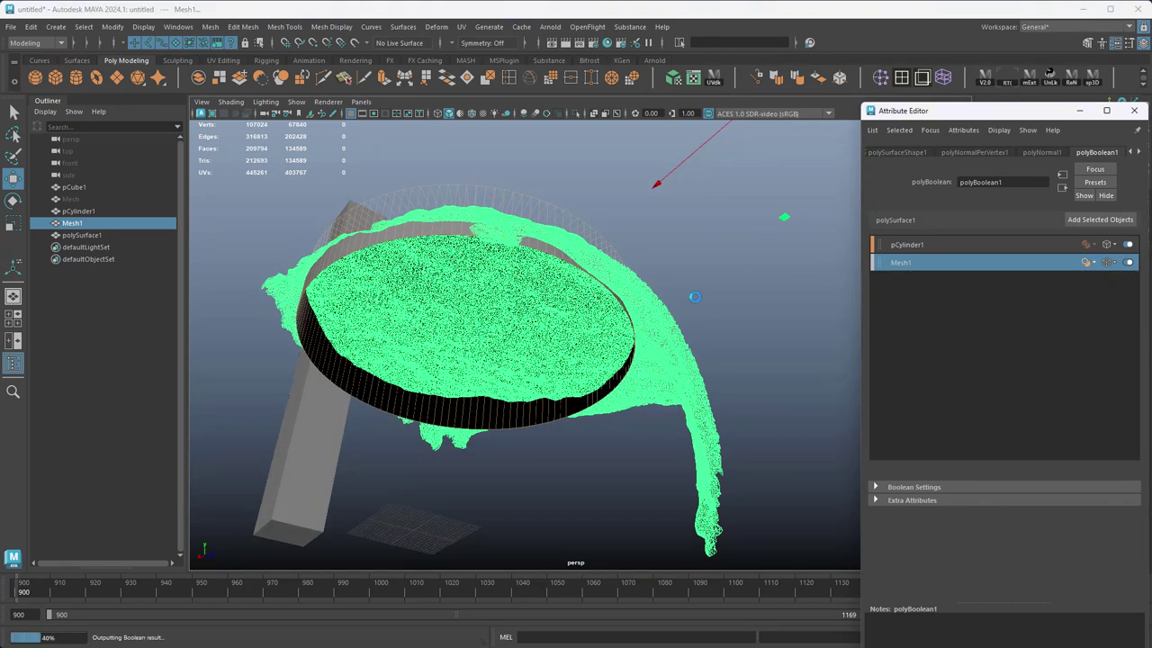
left_click_drag(689, 290, 701, 396, "alt")
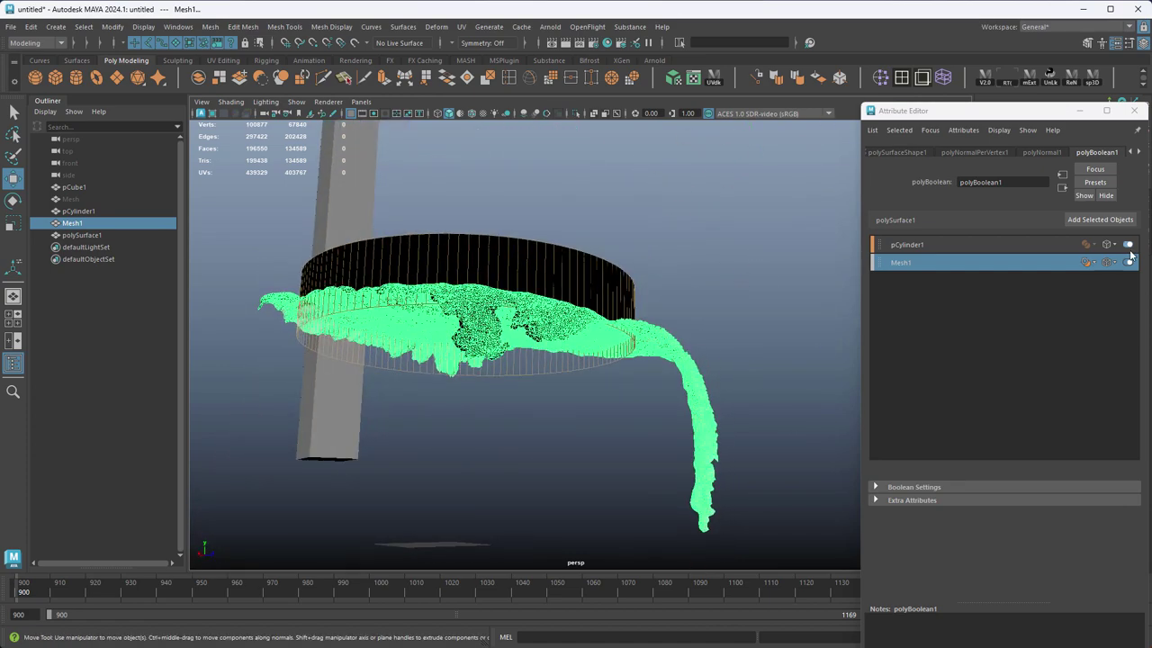
Step: Set the scan mesh's Boolean operation to Intersection, check the result and close the attribute editor
left_click(1085, 262)
left_click(1105, 316)
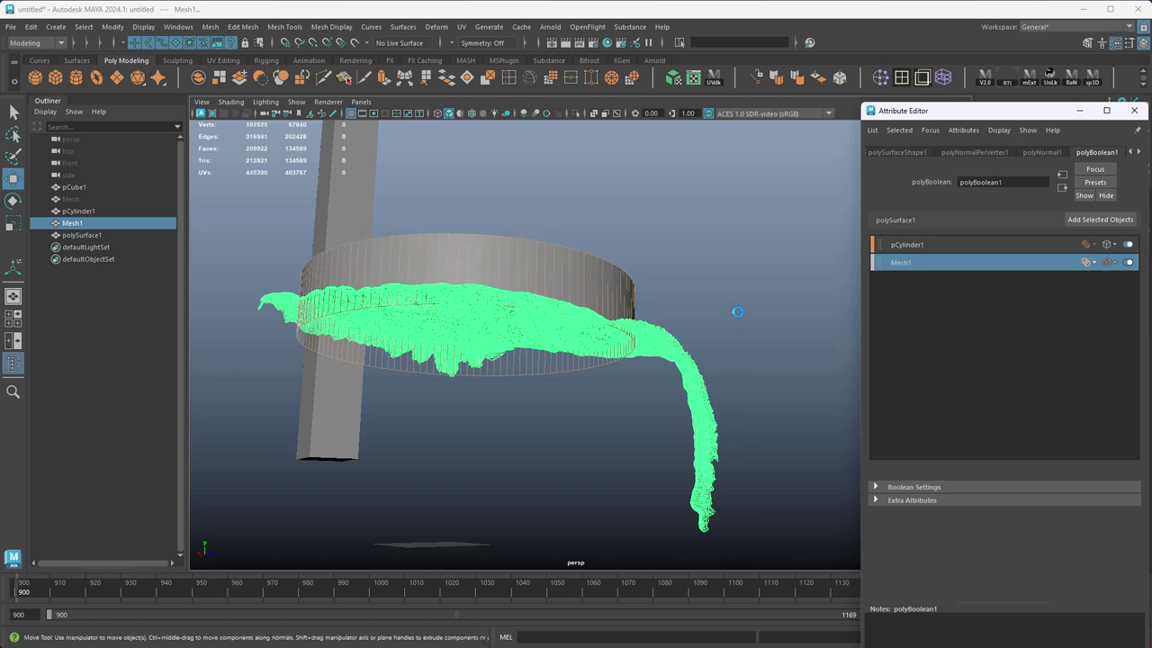
left_click_drag(731, 312, 733, 349, "alt")
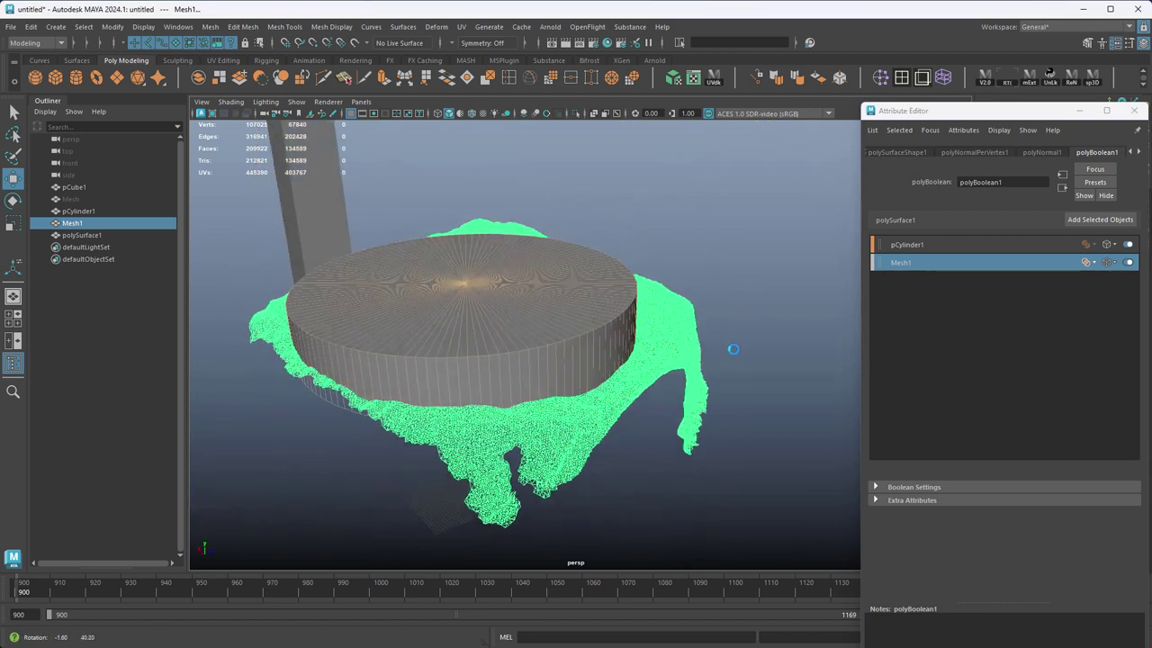
mouse_move(732, 297)
left_mouse_down("alt")
mouse_move(737, 226)
mouse_move(717, 249)
mouse_move(745, 302)
left_mouse_up("alt")
left_click(1135, 111)
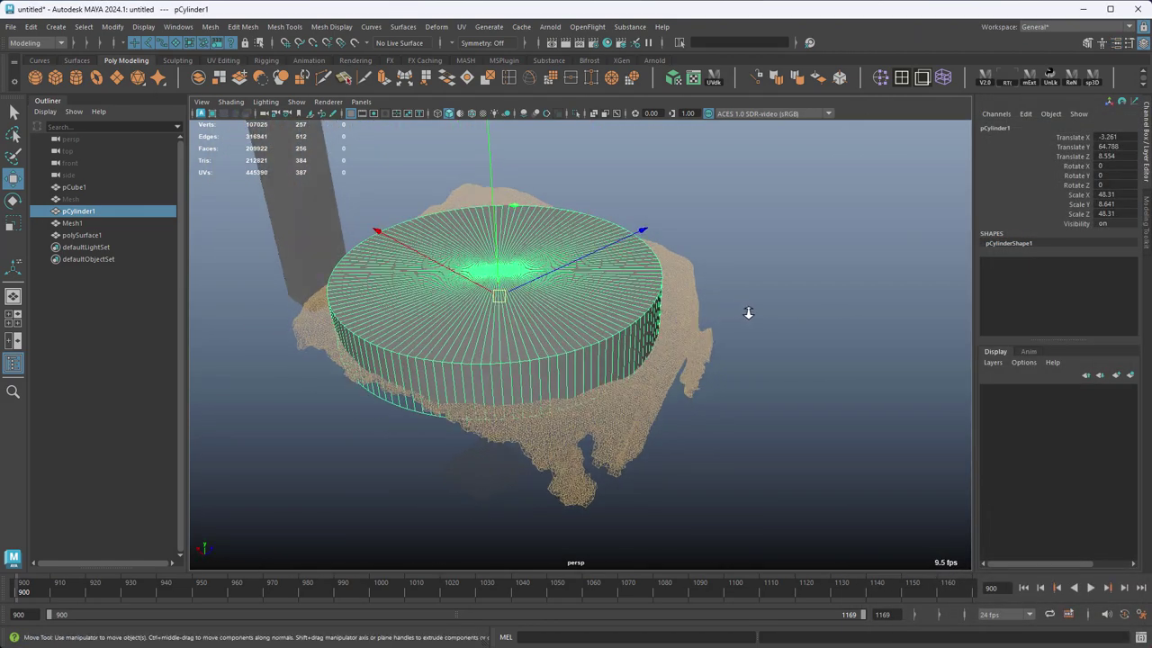
Step: Assign the existing standardSurface1 material to the Boolean result and inspect the disc's stone-shaped underside and flat top
right_click_drag(764, 304, 748, 324, "alt")
left_click_drag(661, 333, 730, 398, "alt")
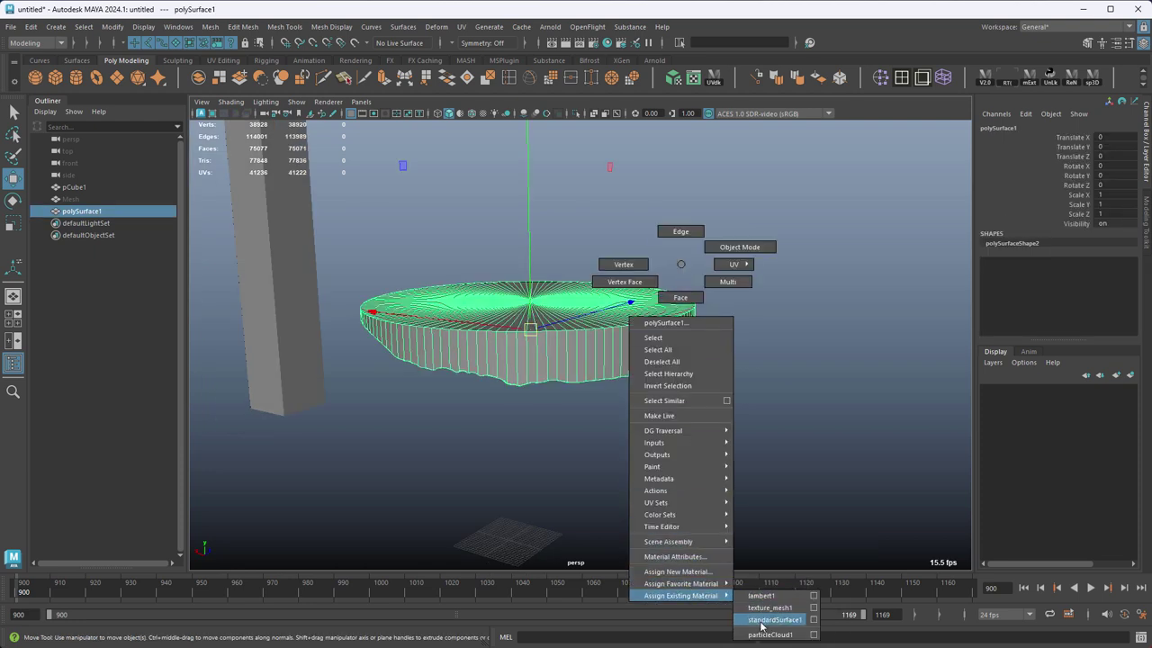
left_click(783, 430)
left_click_drag(784, 430, 650, 374, "alt")
left_click_drag(586, 417, 543, 361, "alt")
left_click(542, 361)
right_click_drag(511, 337, 713, 390, "alt")
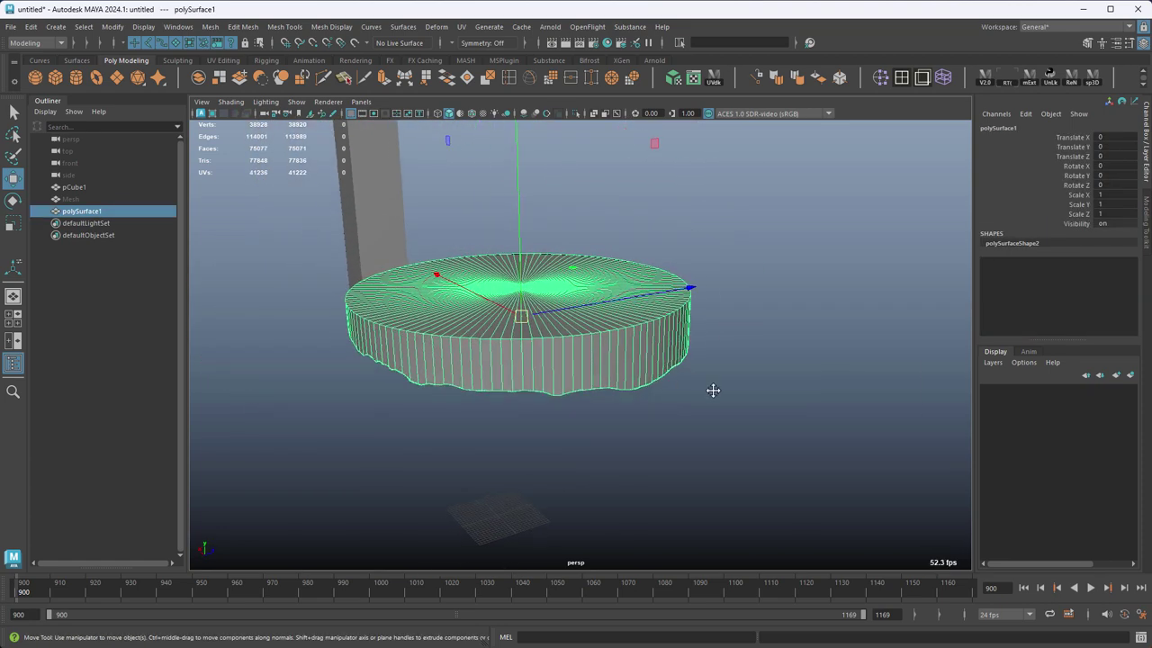
left_click_drag(674, 375, 729, 382, "alt")
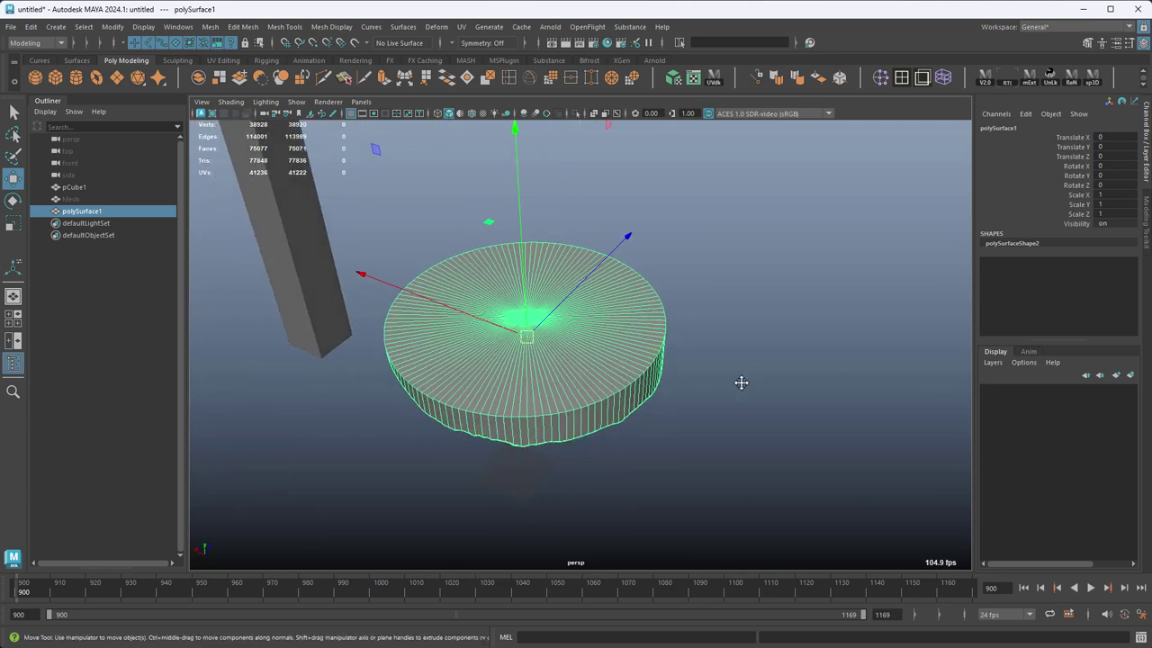
left_click(741, 383)
left_click_drag(696, 337, 695, 312, "alt")
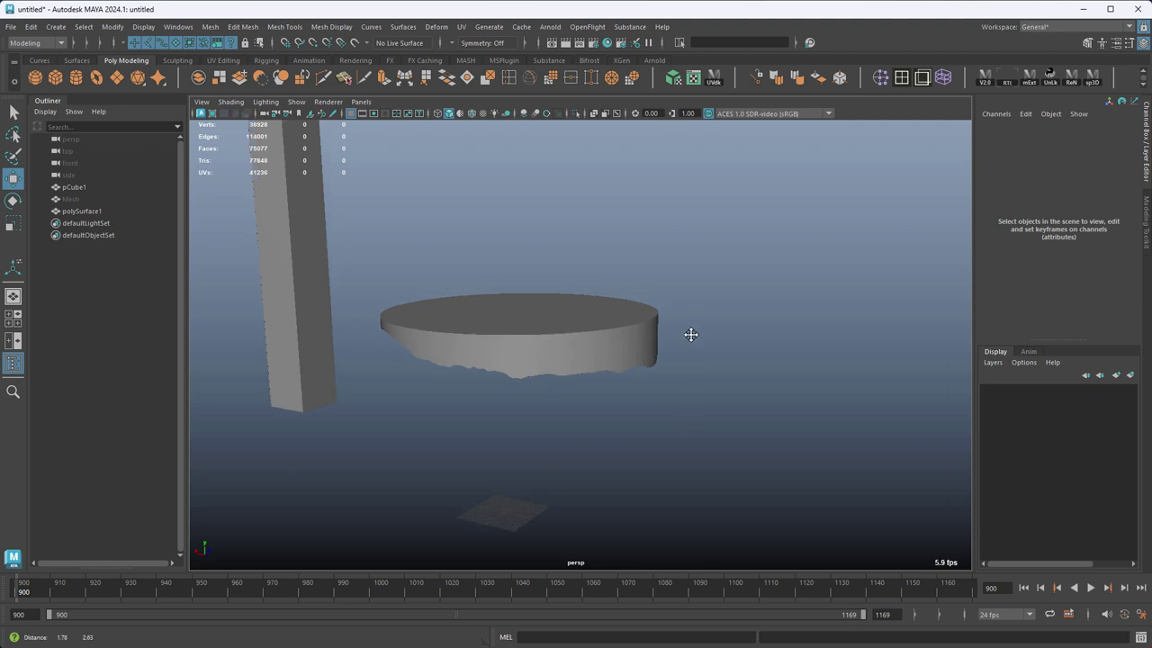
left_click(650, 360)
left_click_drag(674, 360, 706, 404, "alt")
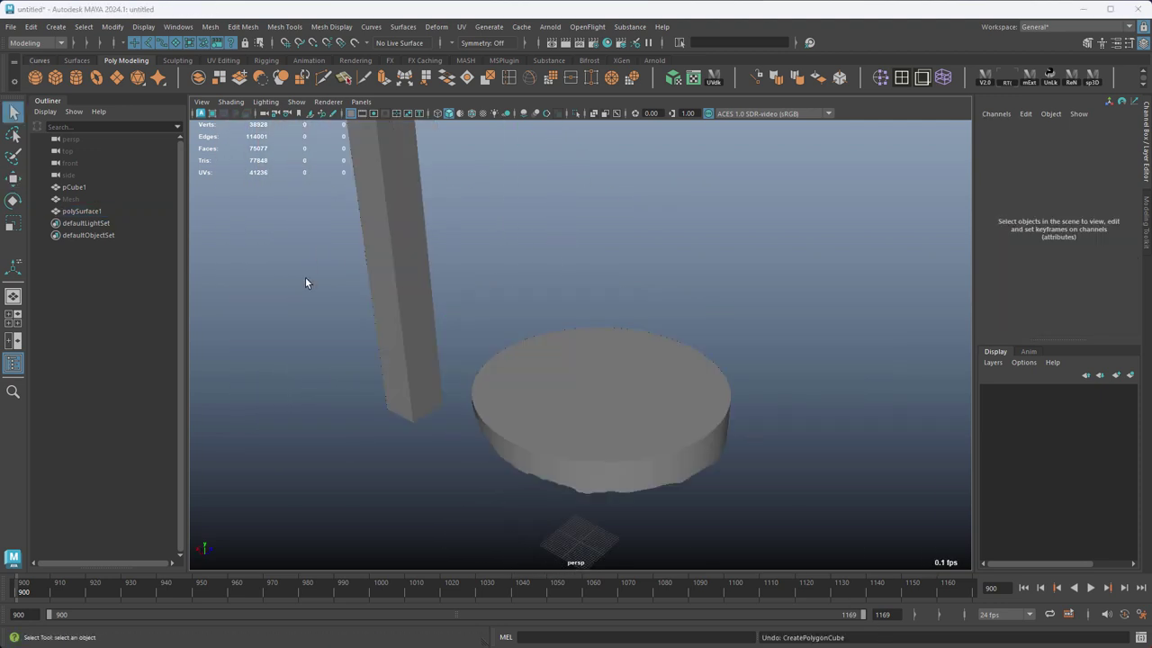
Step: Place a cube scaled to about 38.78 centrally over the disc and flatten it into a slab with a Y scale of about 2.43
left_click_drag(579, 396, 629, 396)
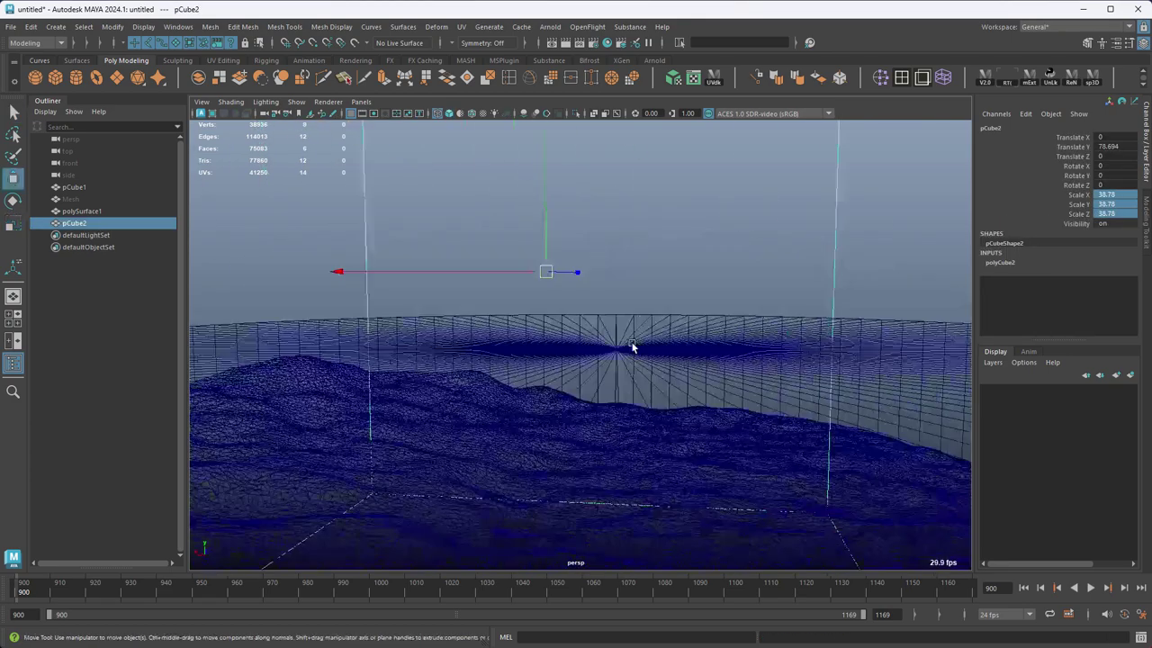
right_click_drag(633, 347, 717, 347, "alt")
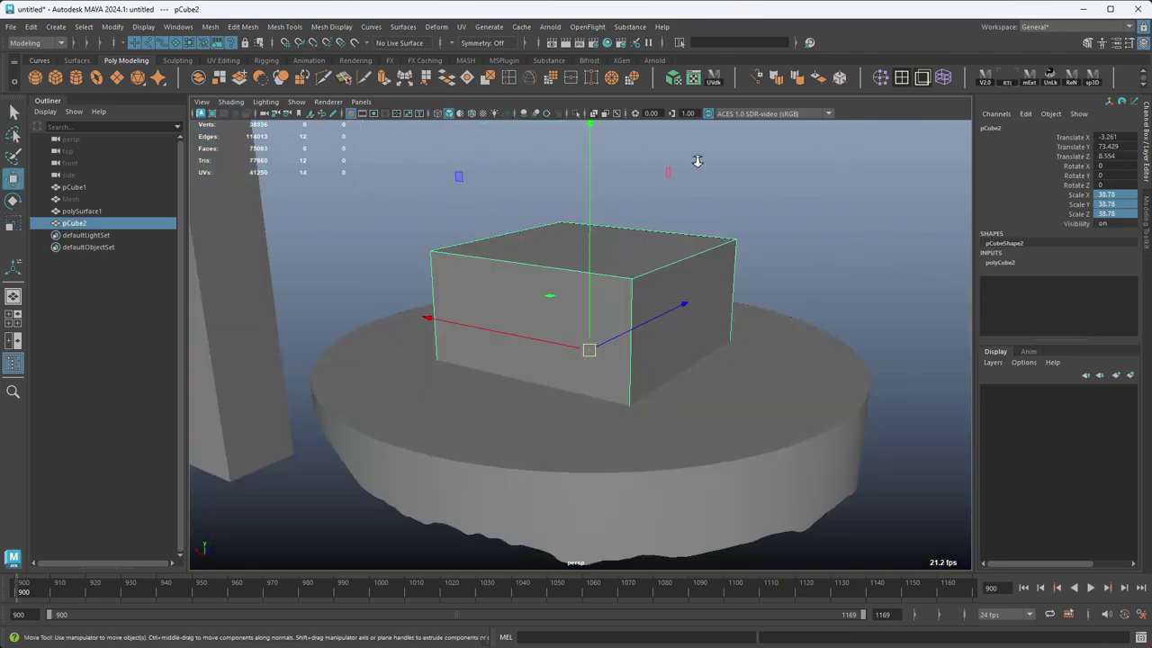
key("r")
left_click_drag(581, 160, 683, 366)
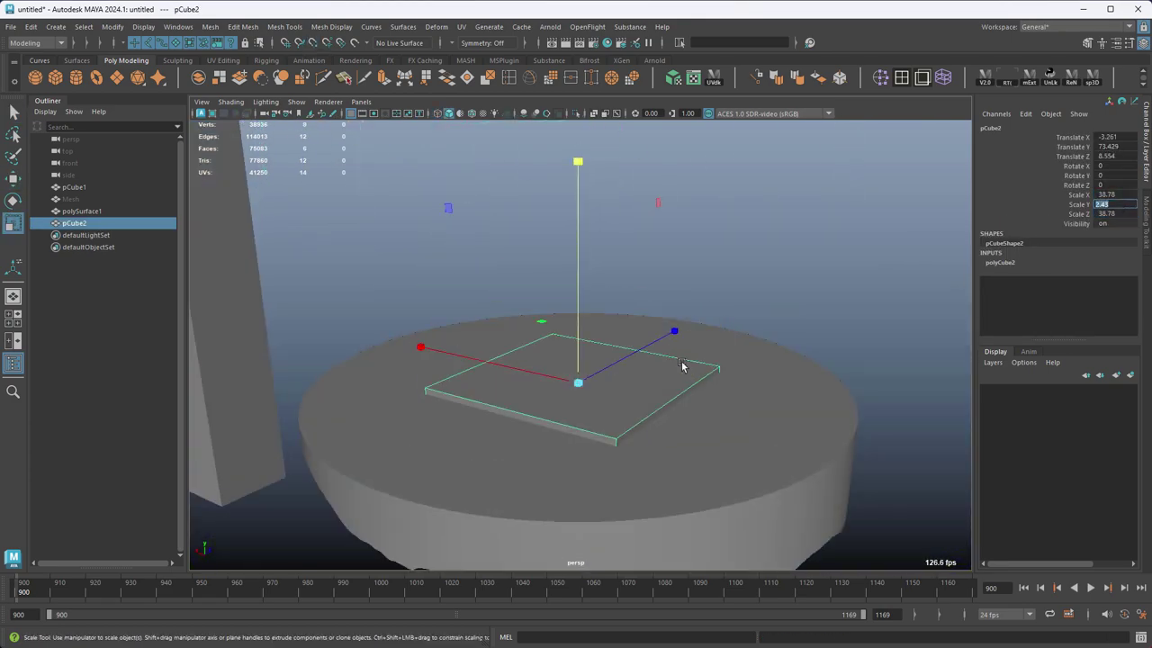
key("w")
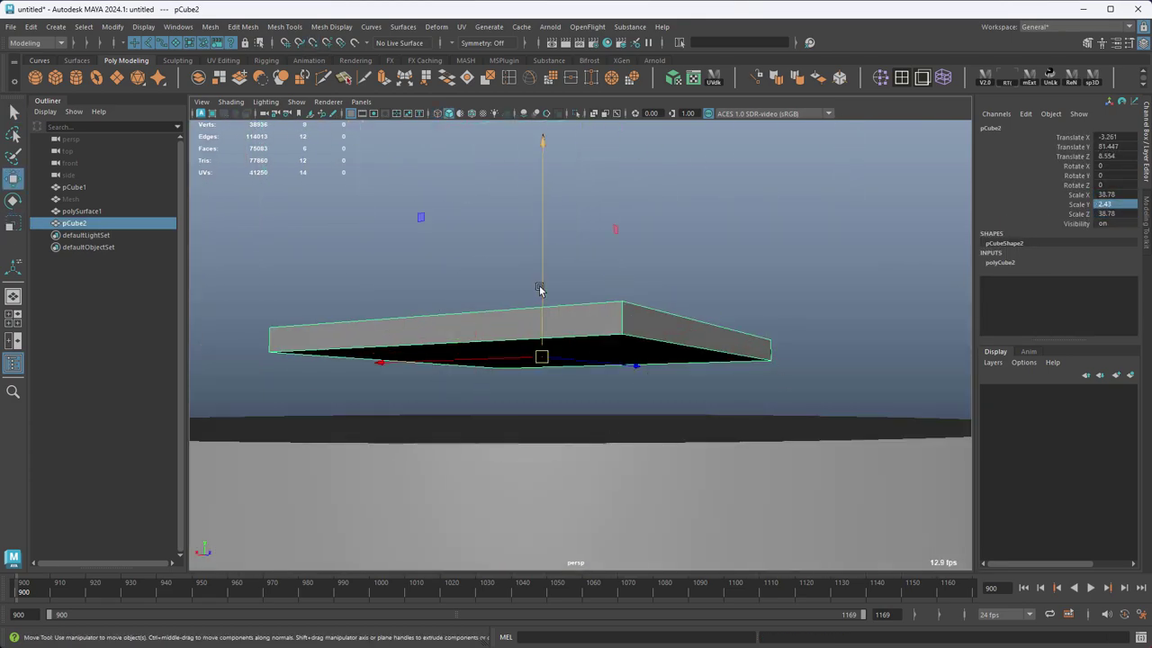
left_click_drag(540, 290, 836, 414, "alt")
Step: Duplicate the flat slab, raise the copy onto its top and narrow the copy into a thin wall with a Z scale of about 2.28
key("ctrl+d")
left_click_drag(543, 297, 781, 337)
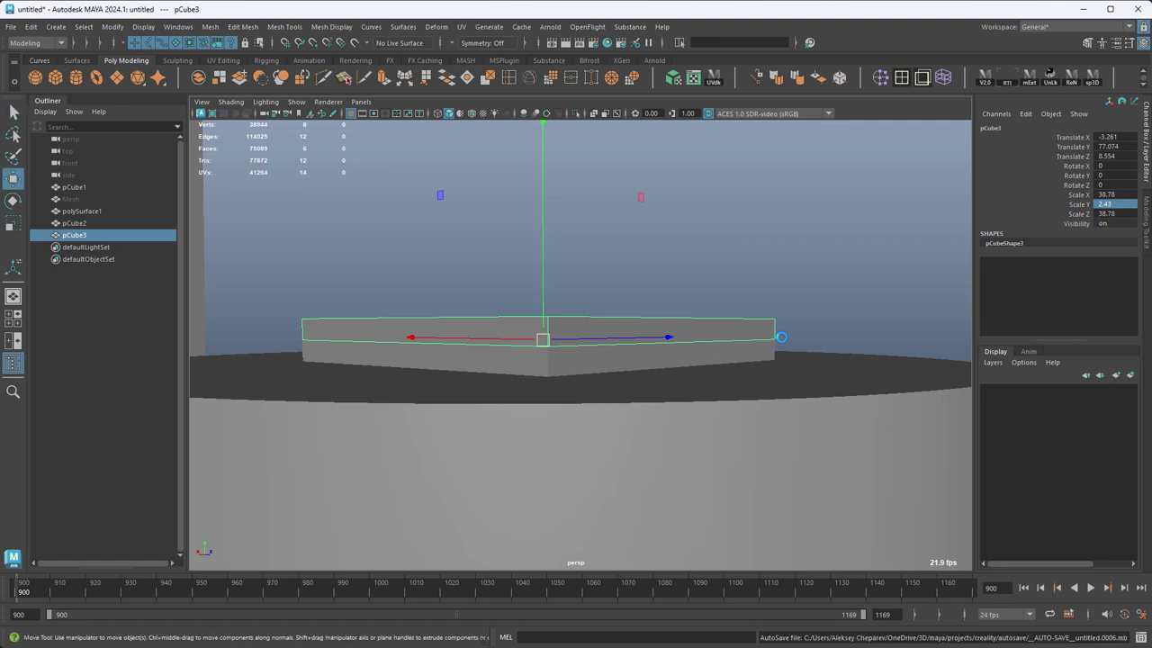
left_click_drag(781, 338, 540, 196, "alt")
key("r")
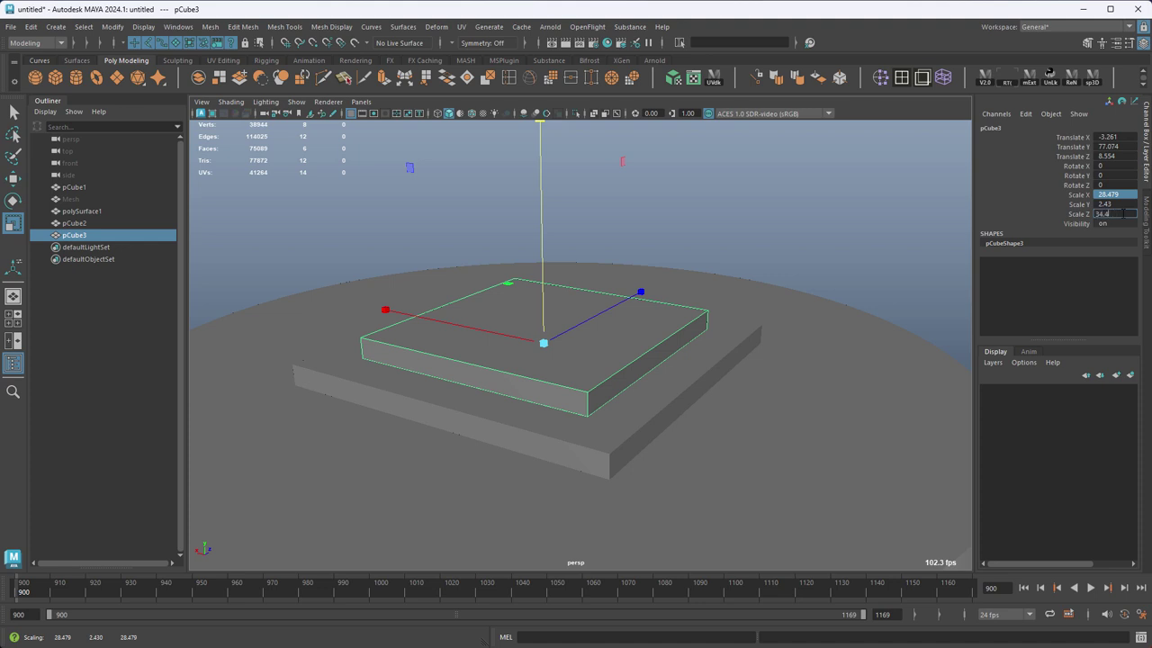
left_click_drag(640, 292, 553, 338)
left_click_drag(738, 297, 655, 341, "alt")
Step: Duplicate the thin wall, rotate the copy to form a cross and stretch both walls upward together
key("e")
key("ctrl+d")
left_click_drag(747, 432, 646, 398)
key("q")
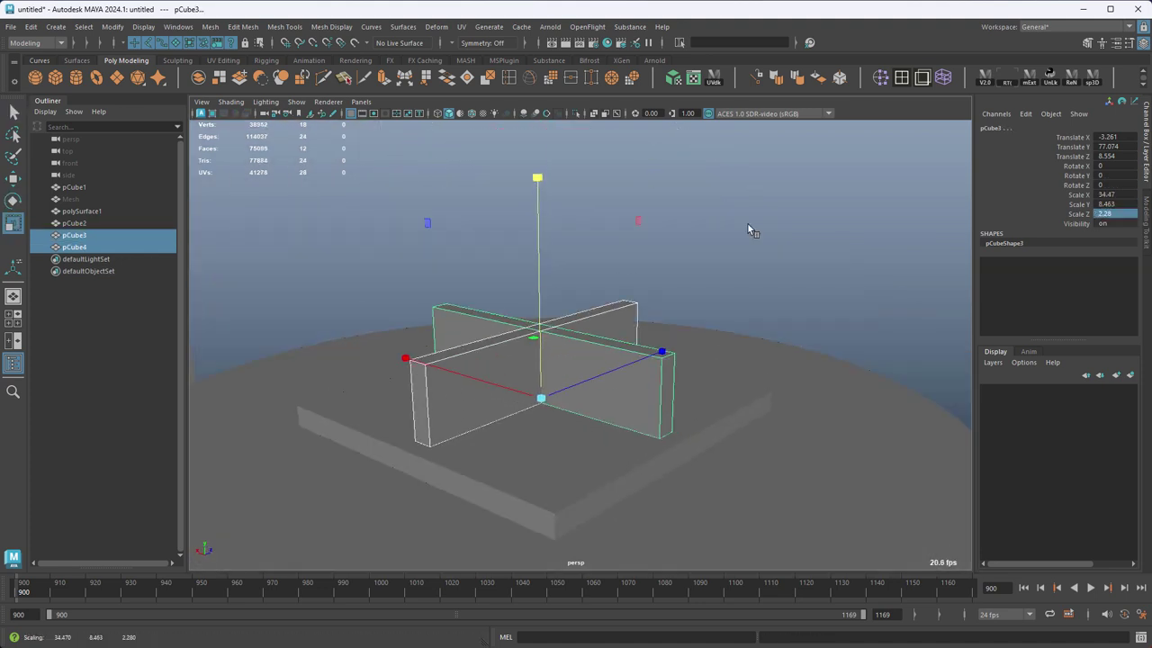
left_click_drag(539, 315, 538, 270)
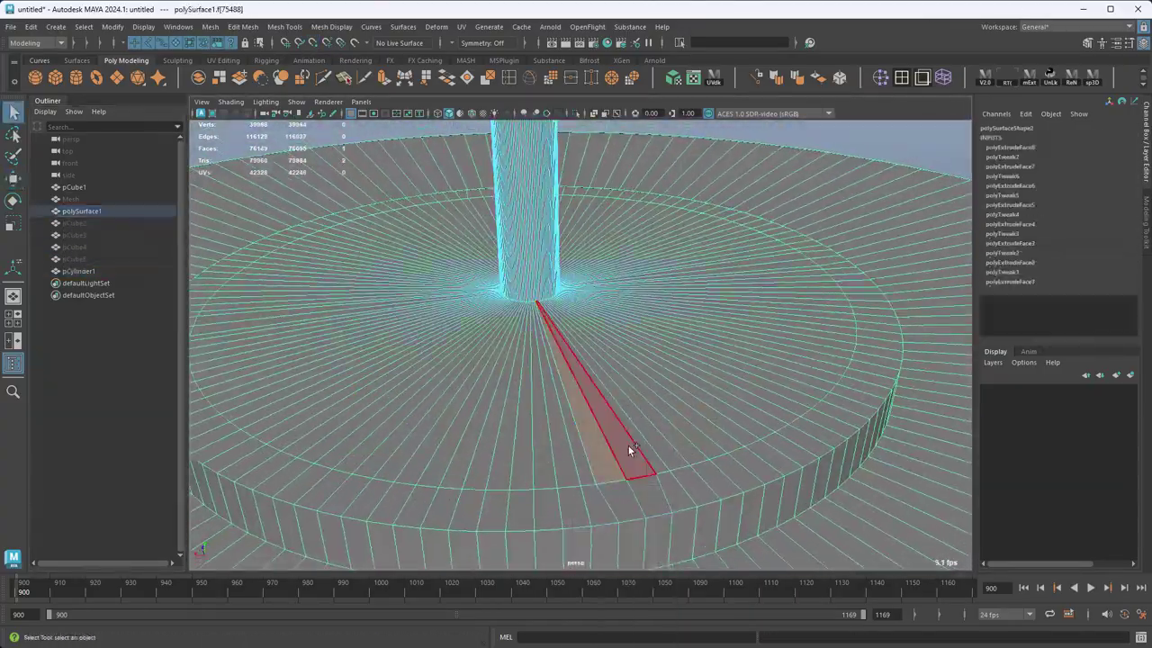
Step: Delete radial faces on the disc's raised top in a cross pattern and switch the mesh to vertex editing
left_click_drag(628, 445, 621, 435, "alt")
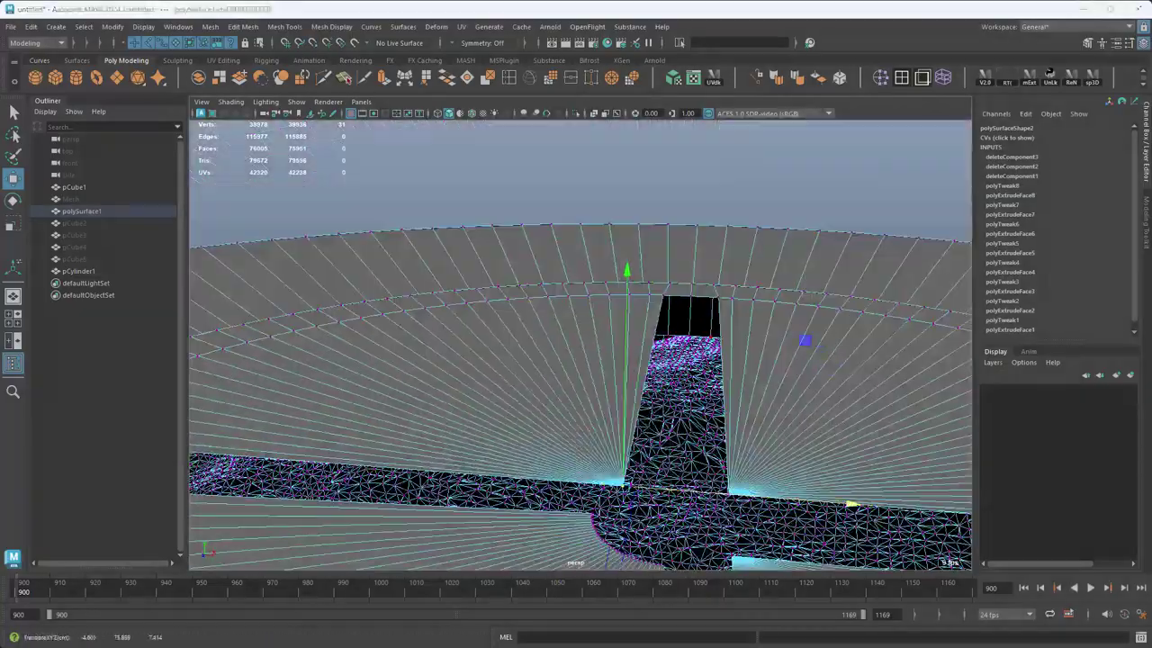
right_click(726, 197)
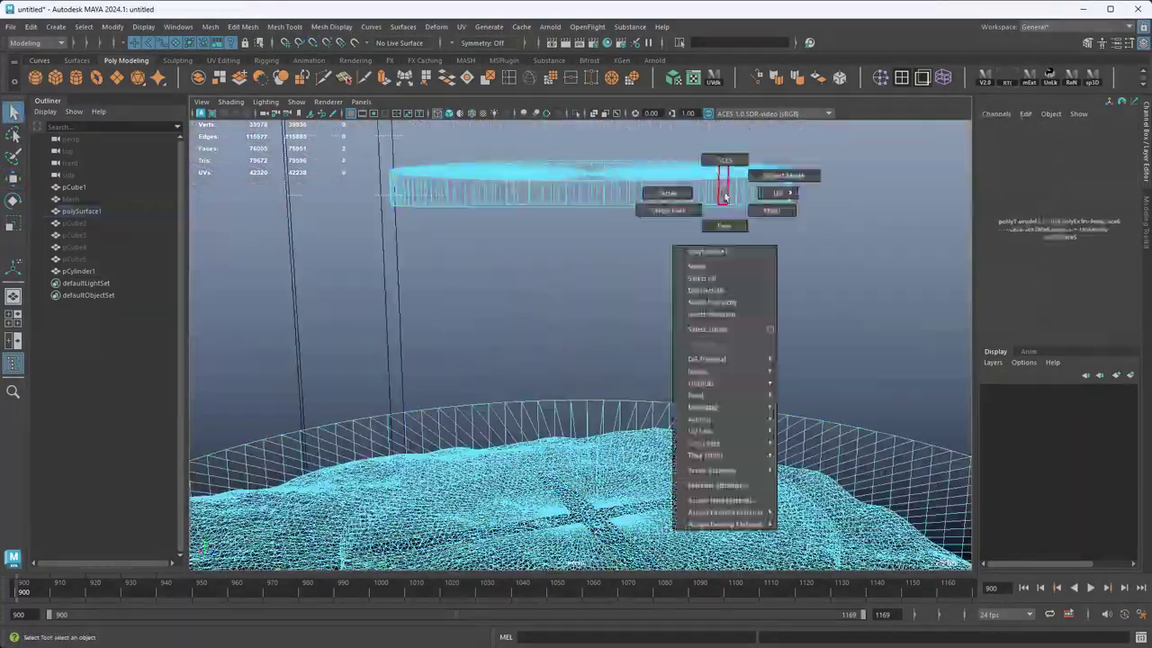
left_click(669, 192)
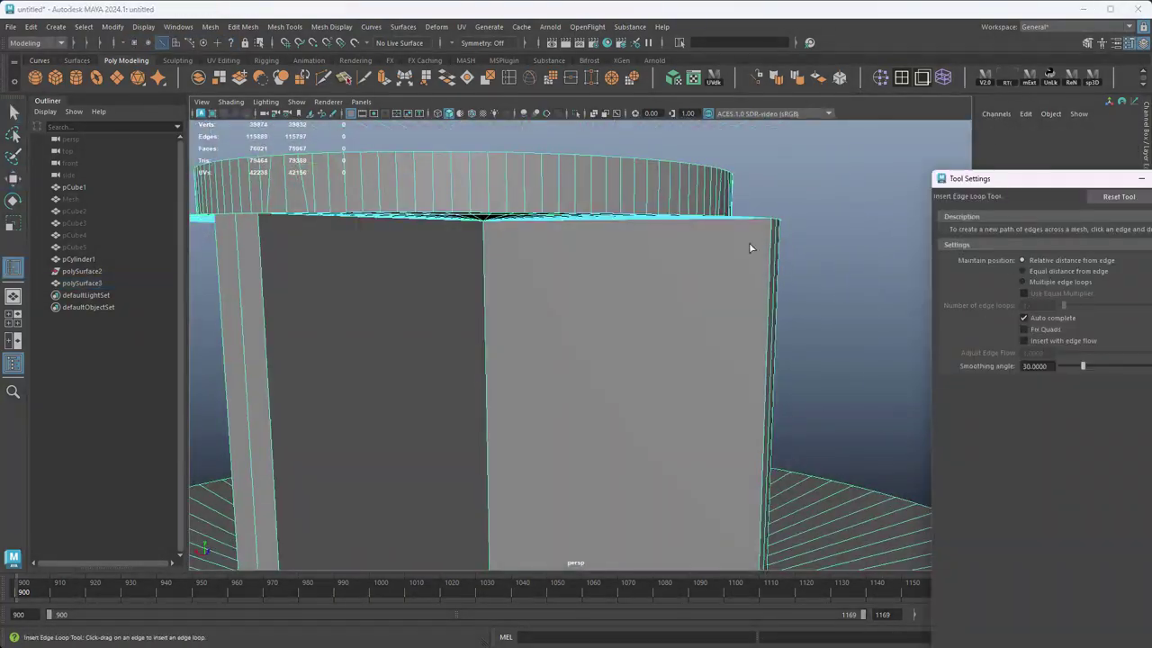
Step: Cancel the smooth mesh preview and adjust the upper outer corner edge of the cross-shaped support wall
key("3")
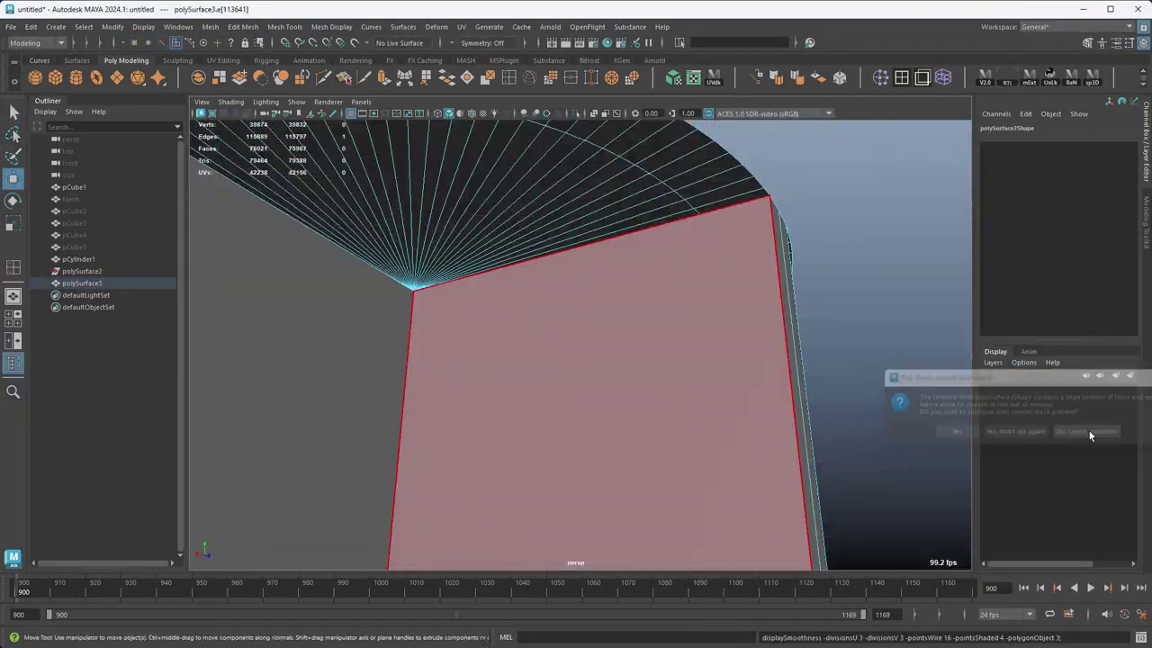
left_click(1088, 429)
left_click_drag(747, 152, 753, 213)
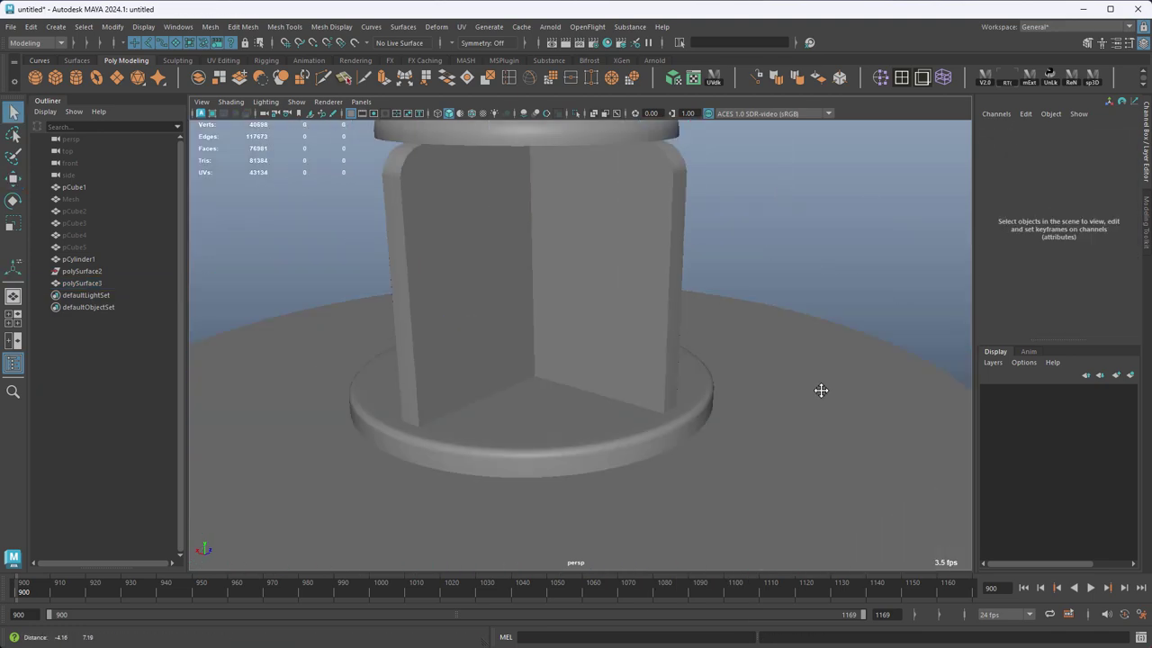
Step: Save the scene as light_base_A_v001 in Maya ASCII format
left_click_drag(818, 387, 620, 343, "alt")
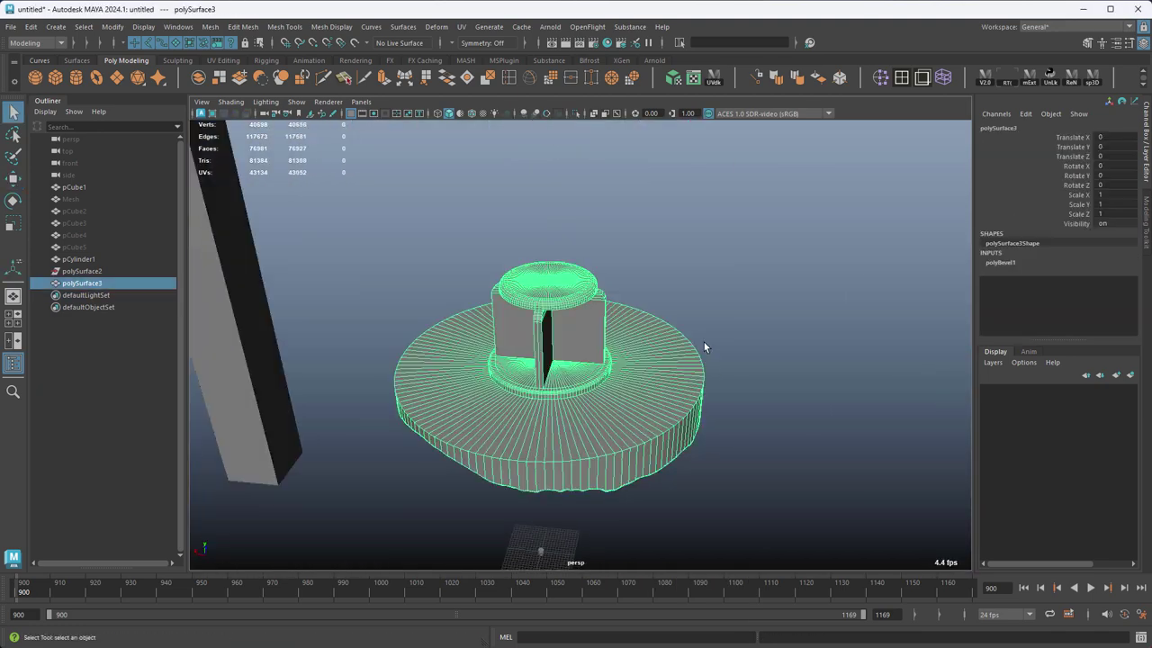
key("ctrl+shift+s")
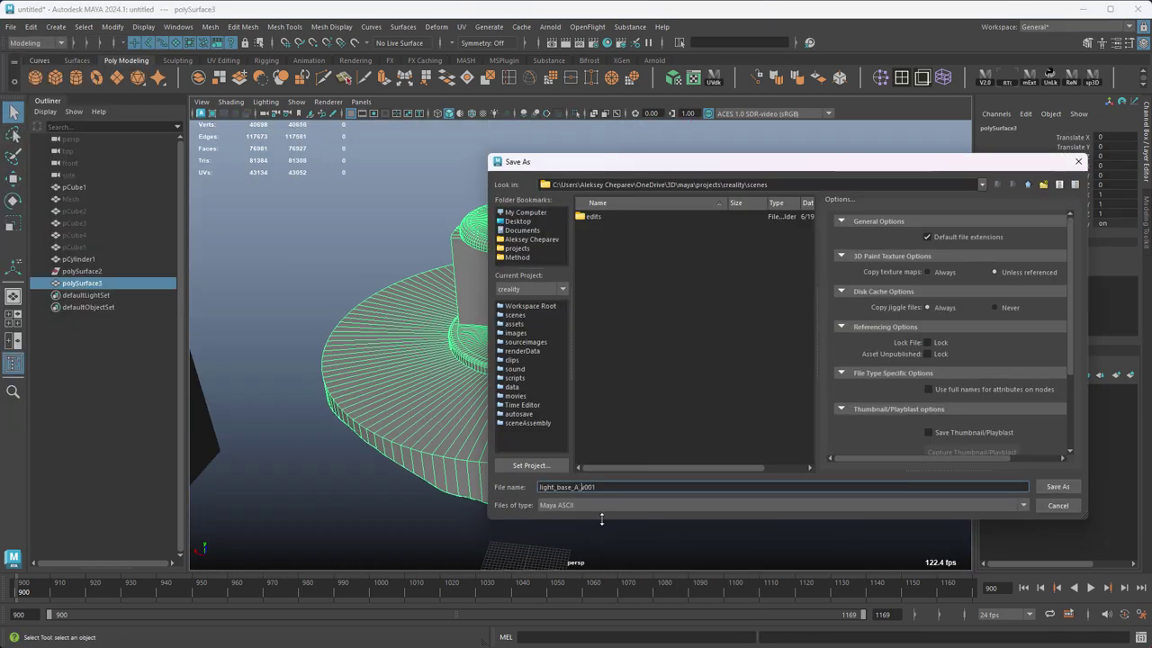
key("Return")
Step: Detach the mesh along the lower edge loop of the raised ring, separate the parts and select the disc's inner border edge
left_click_drag(774, 244, 528, 219, "alt")
right_click_drag(527, 218, 535, 329, "alt")
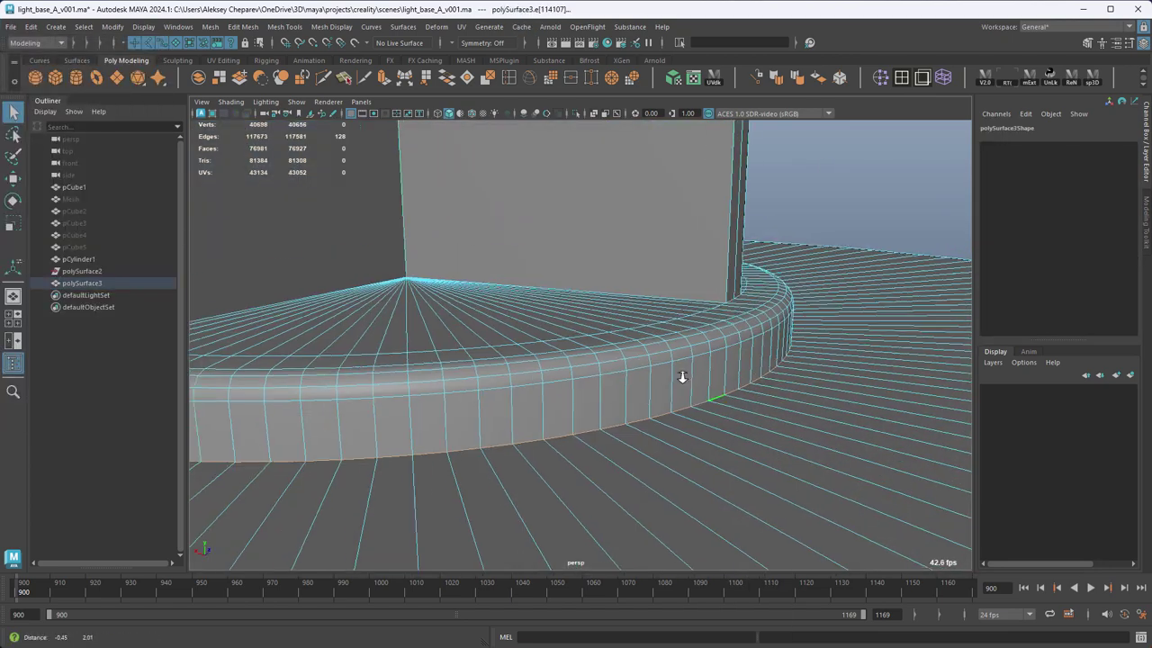
right_click(894, 344, "shift")
left_click(886, 444)
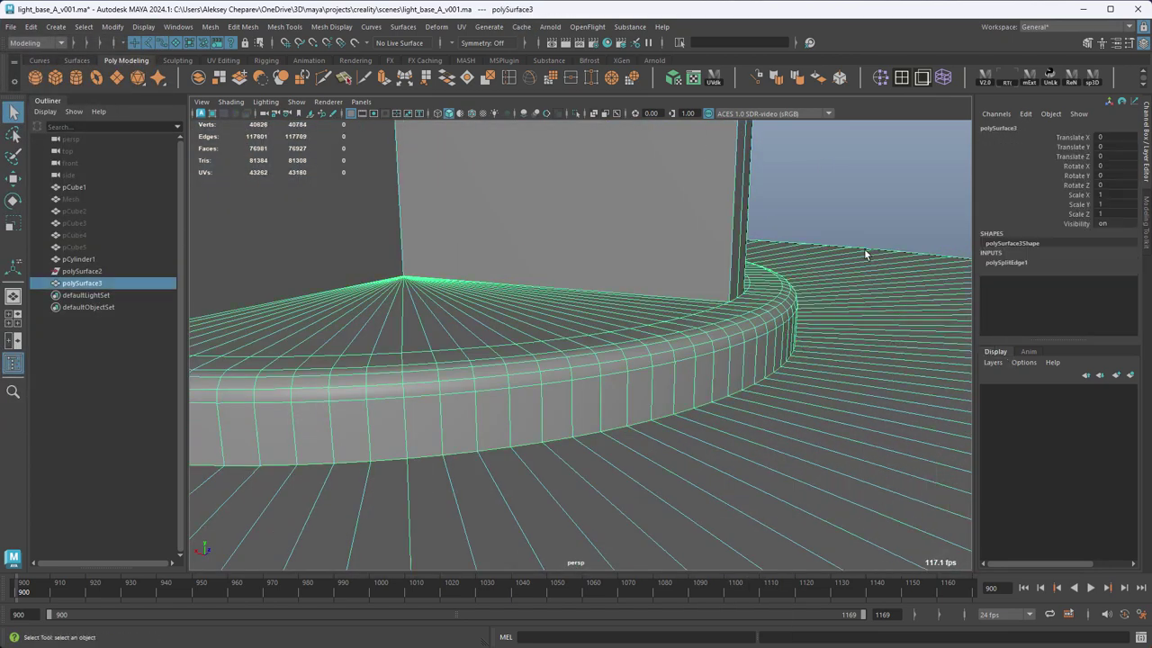
left_click(621, 457)
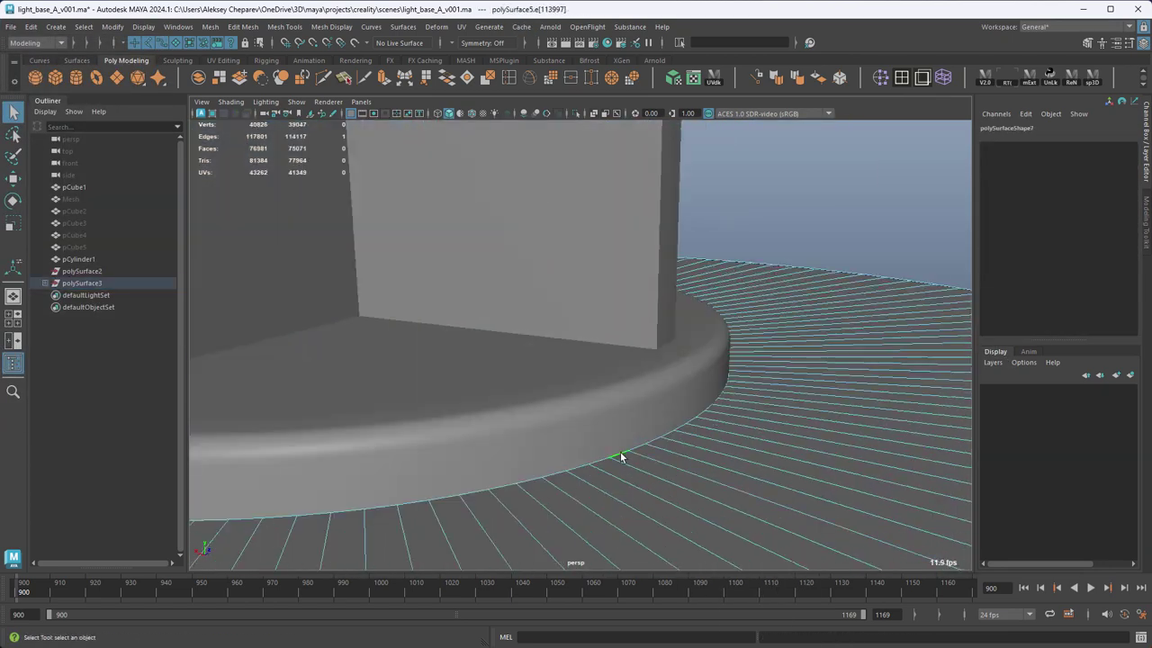
Step: Extrude the disc's inner border edge downward, cap it to form a shallow round recess, and save the scene
key("r")
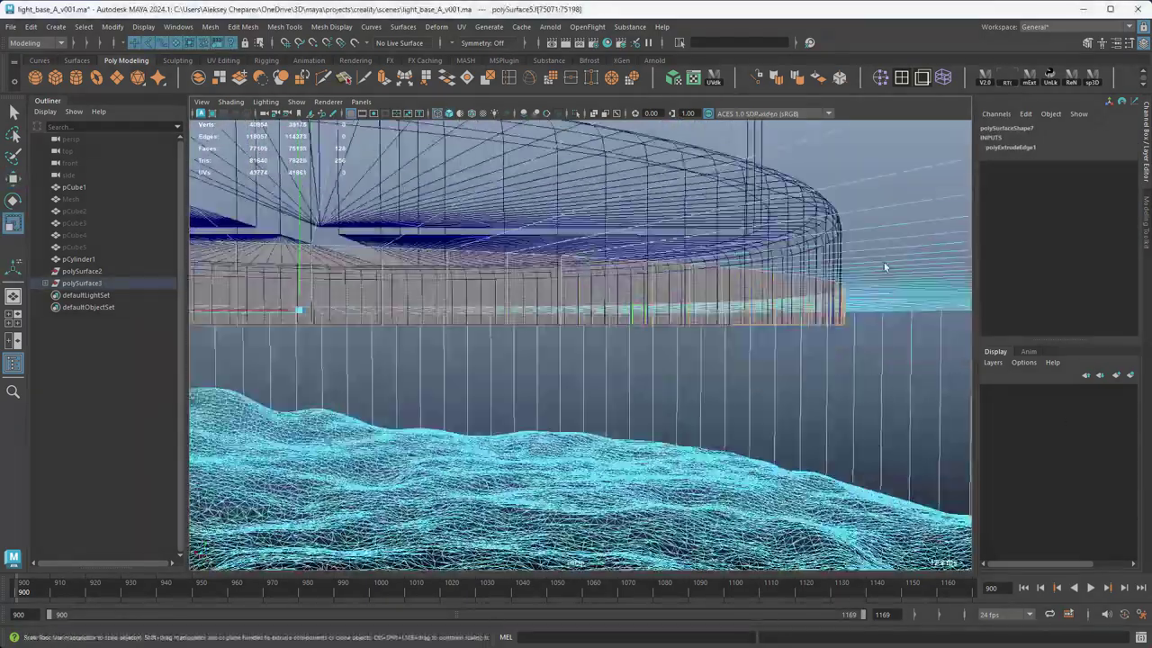
key("w")
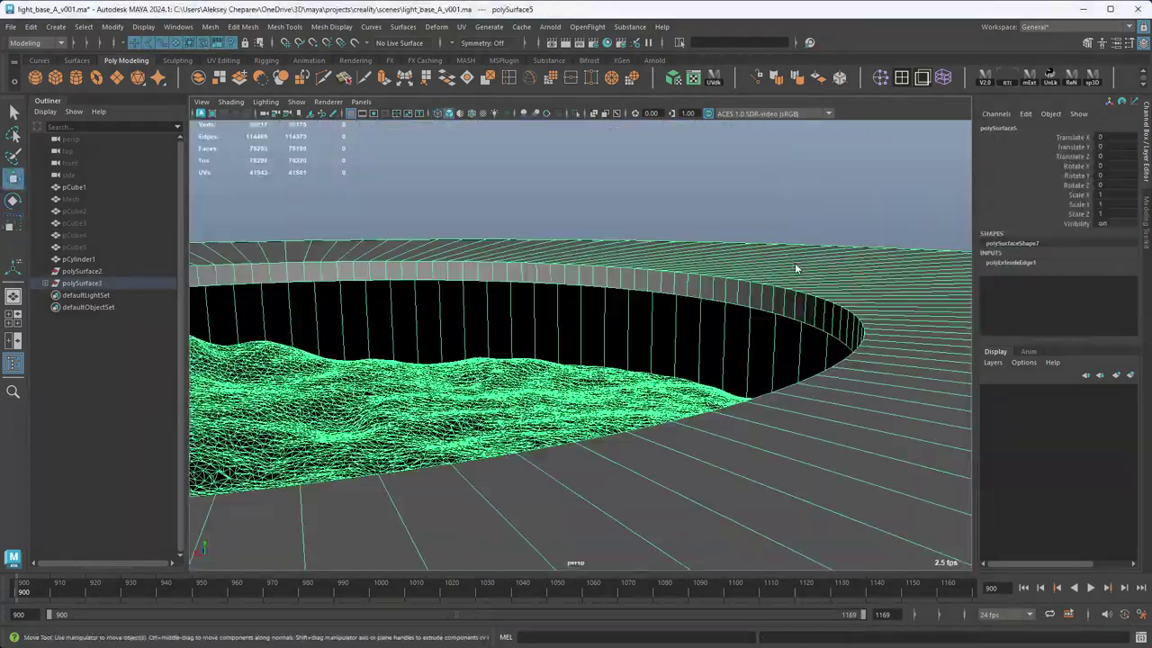
left_click(467, 77)
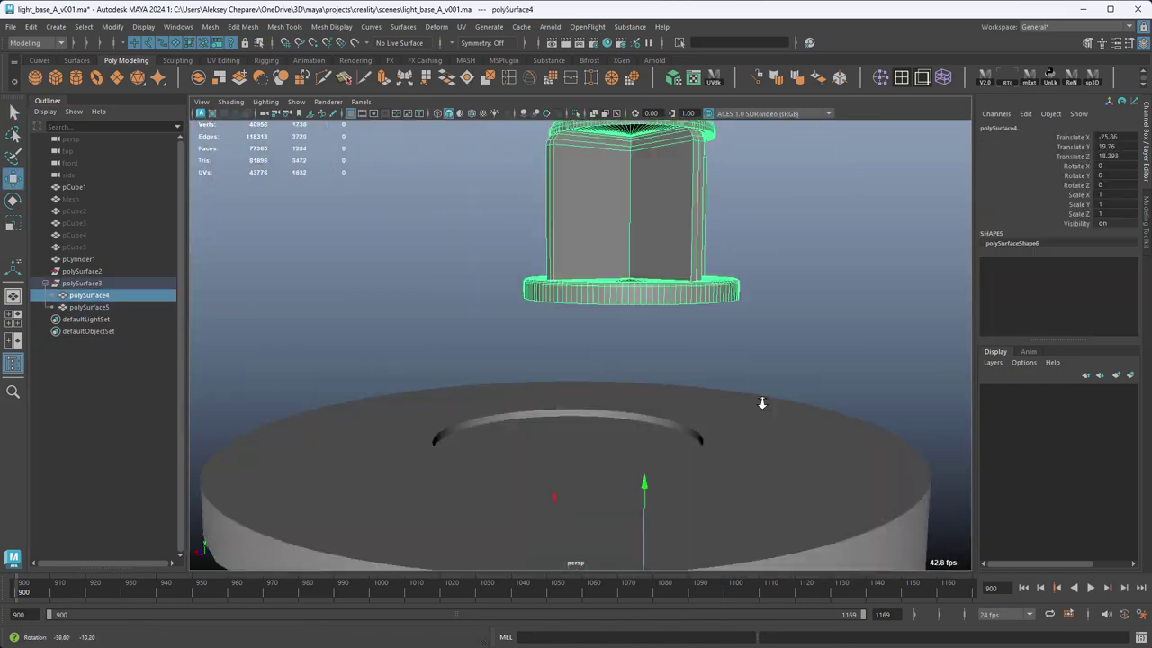
key("ctrl+s")
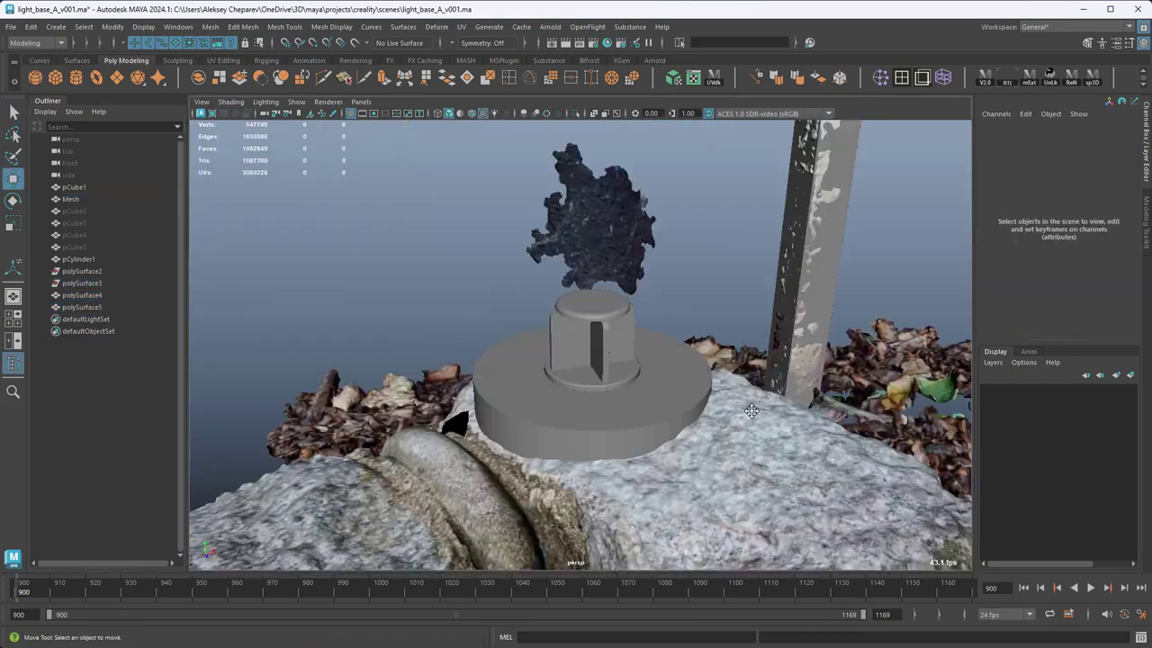
Step: Export the selected disc as an STL file named light_base_A_v001 into the project's export folder
left_click(539, 396)
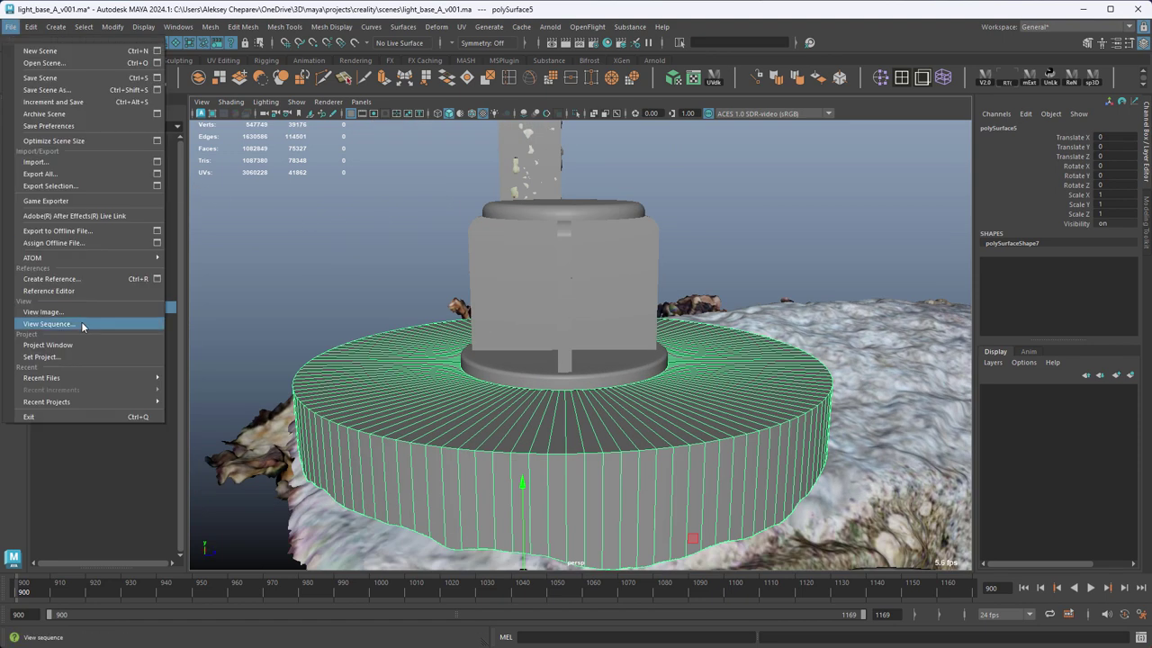
left_click(85, 324)
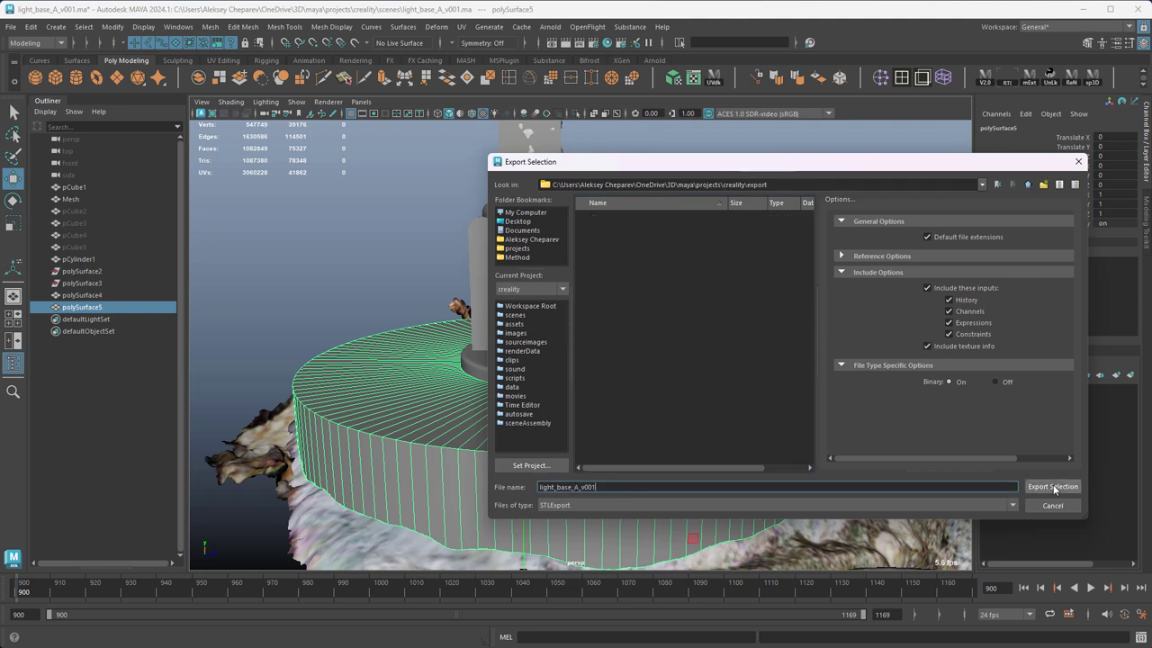
left_click(1052, 487)
type("light")
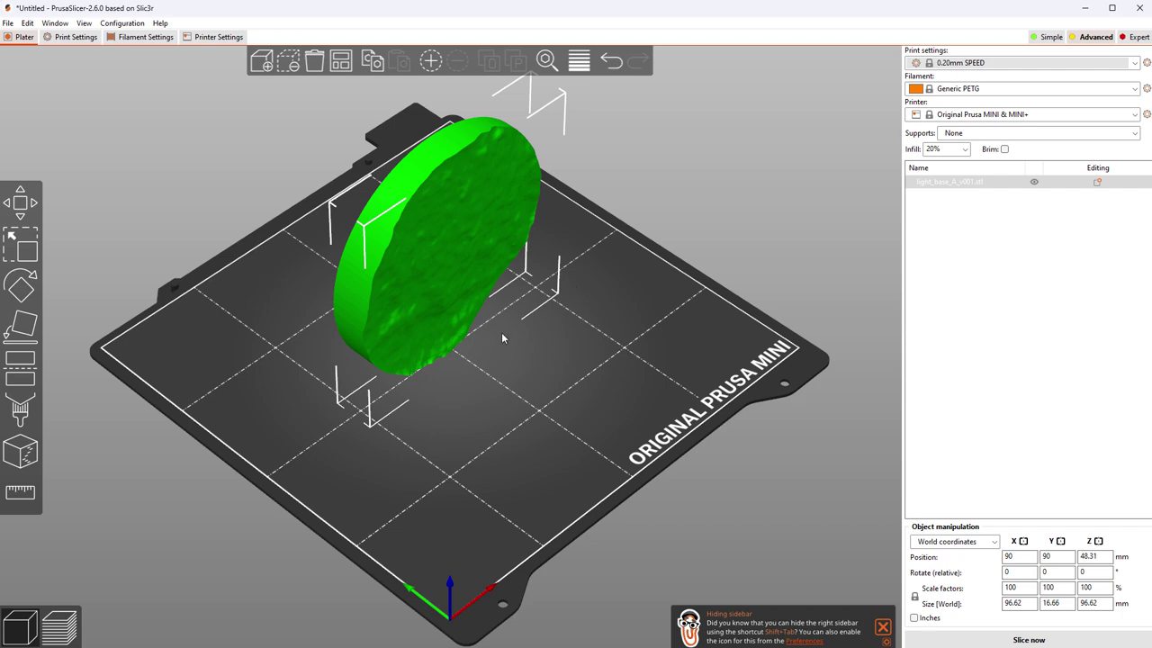
Step: Switch to PrusaSlicer and place the light_base_A_v001 disc on its flat circular face, stone imprint upward
left_click_drag(510, 382, 78, 353)
left_click(20, 369)
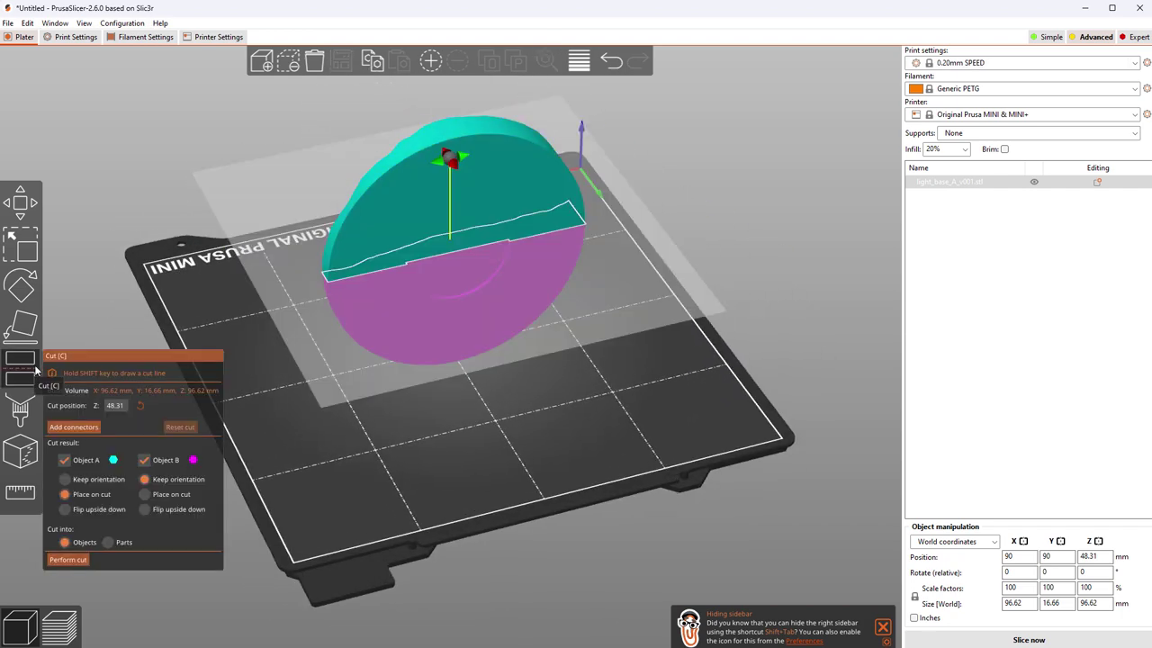
left_click(20, 331)
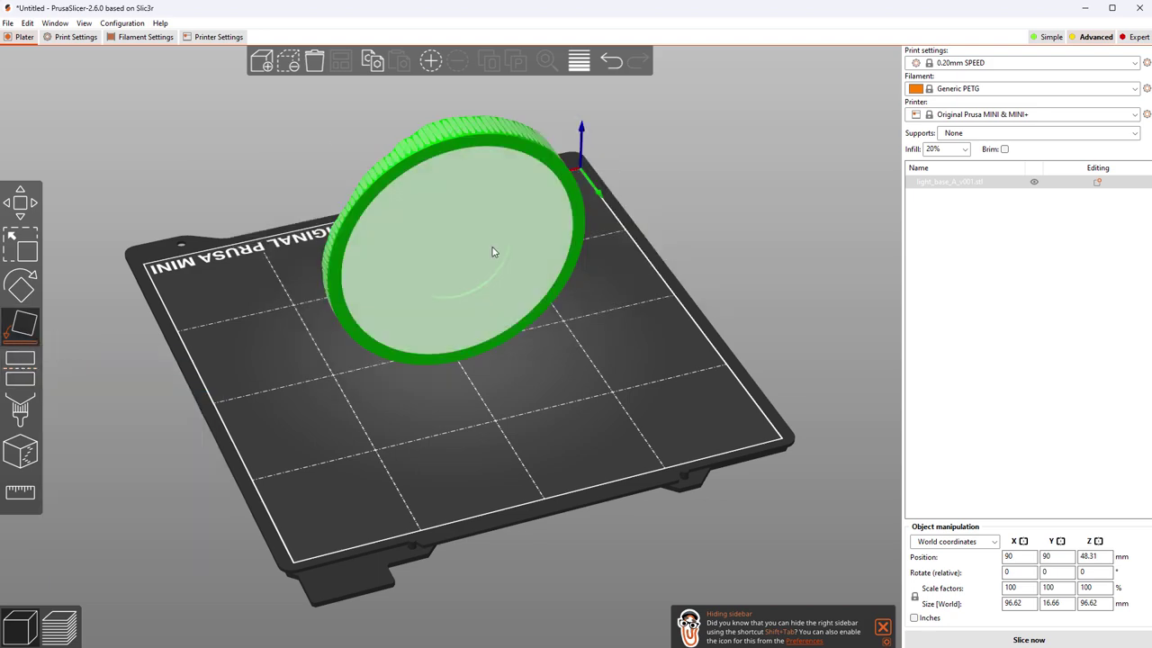
left_click(516, 207)
mouse_move(725, 246)
left_mouse_down()
mouse_move(690, 252)
mouse_move(702, 248)
left_mouse_up()
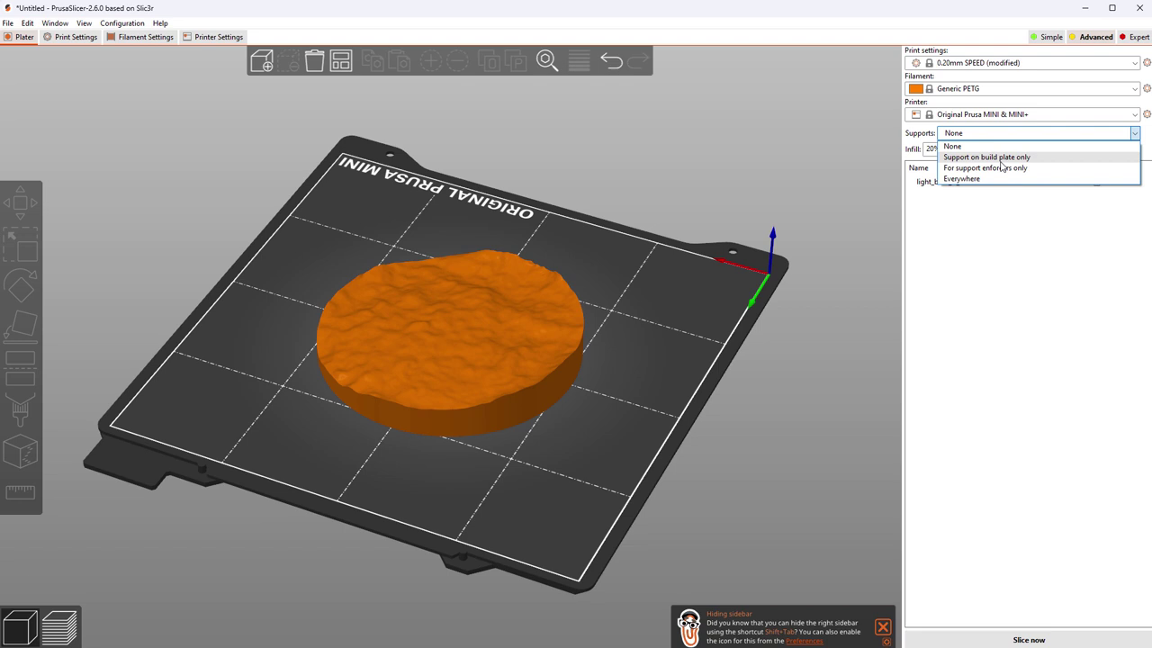
Step: Set supports to build plate only, enable the brim, slice the disc and inspect the sliced layers
left_click_drag(747, 227, 734, 187)
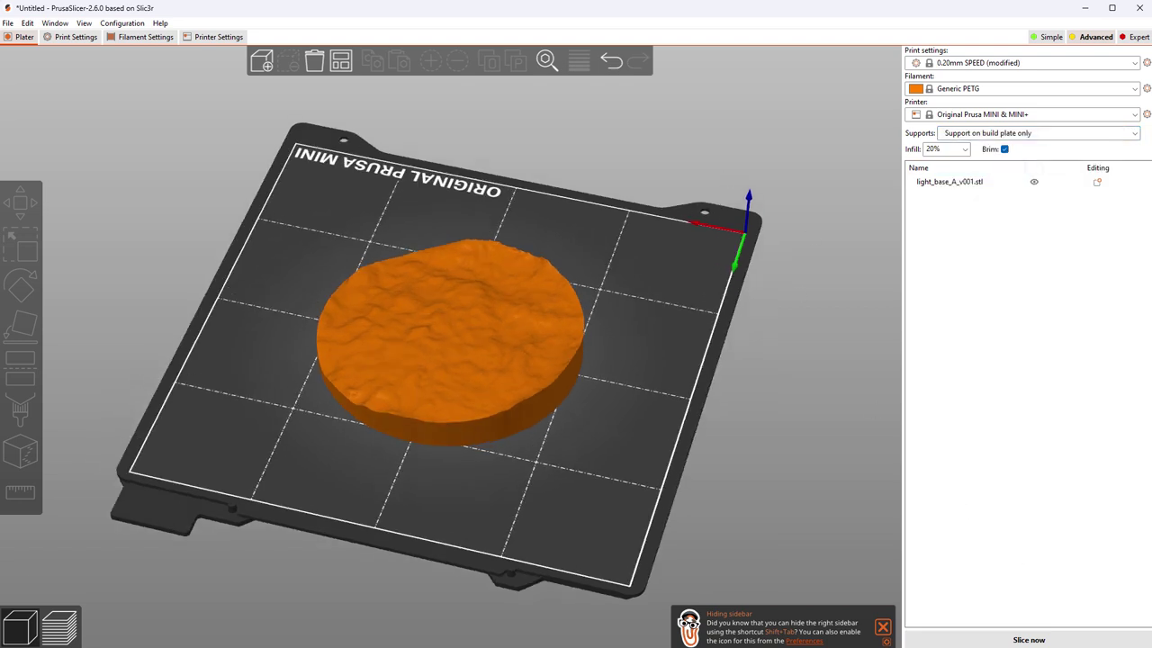
left_click(1026, 639)
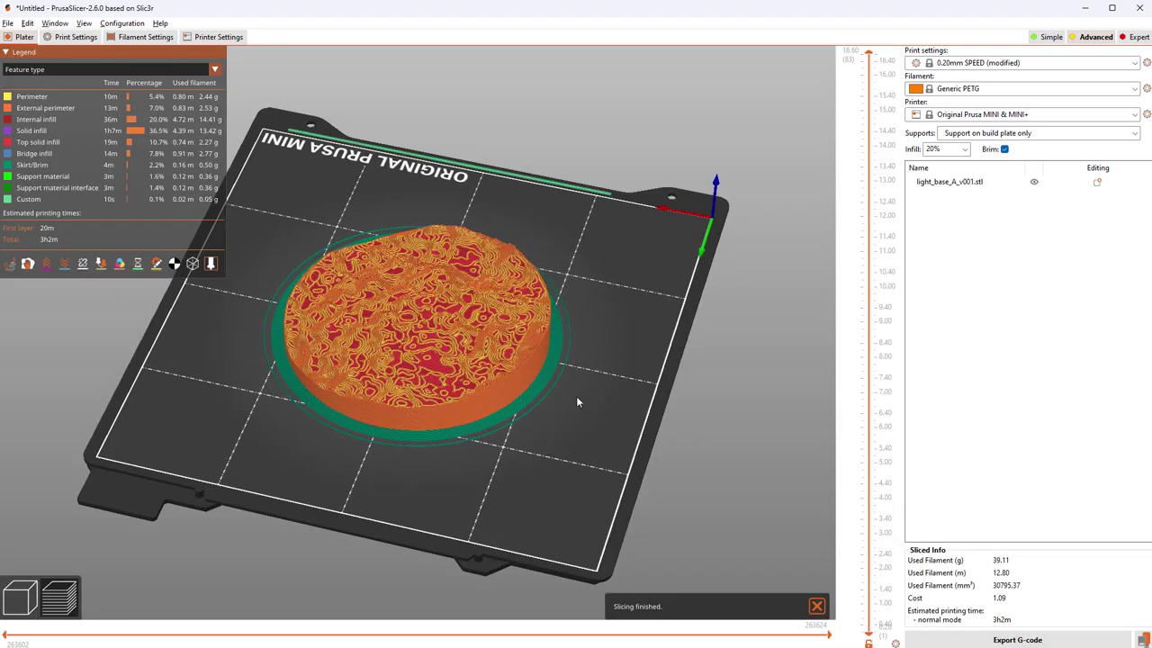
middle_click_drag(529, 406, 560, 400)
scroll(560, 401, "up", 1)
scroll(560, 400, "up", 1)
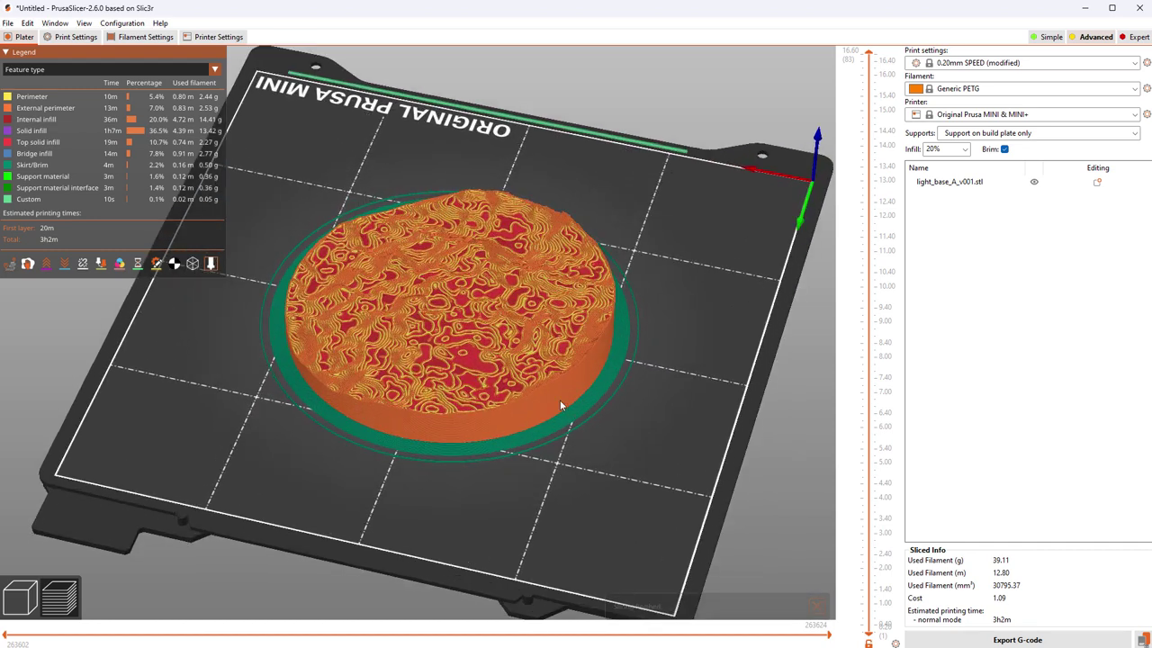
left_click_drag(608, 420, 628, 403)
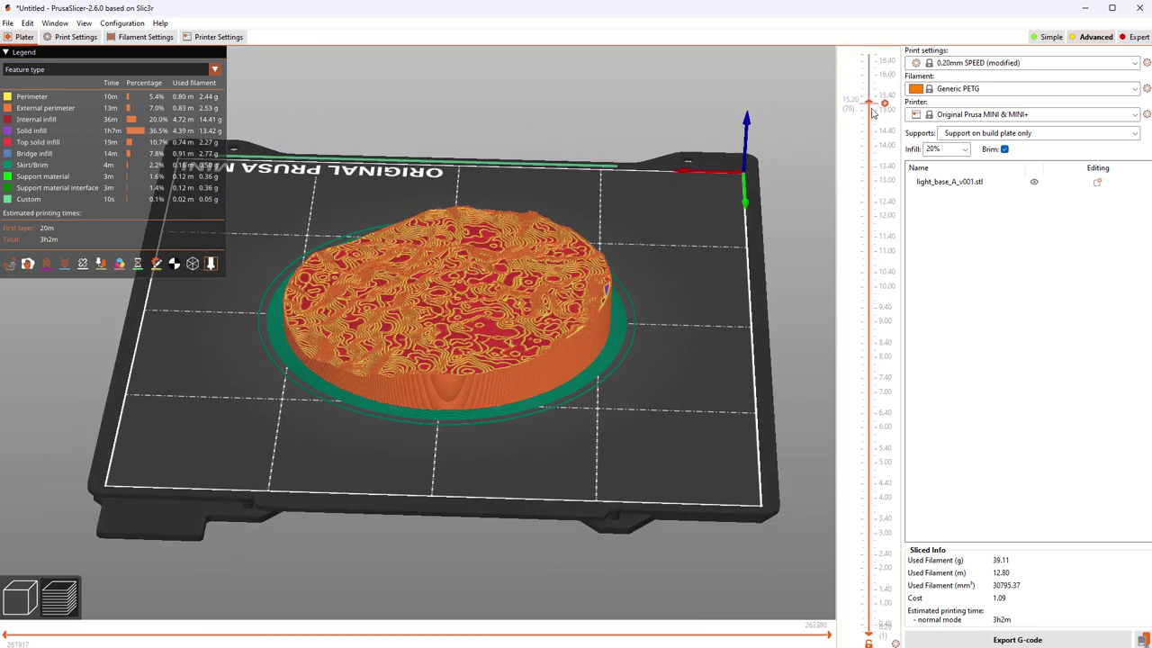
Step: Switch to Maya, isolate the cross-shaped support, collapse its inner corner edges vertically and lower them to form a cone under the cap
key("1")
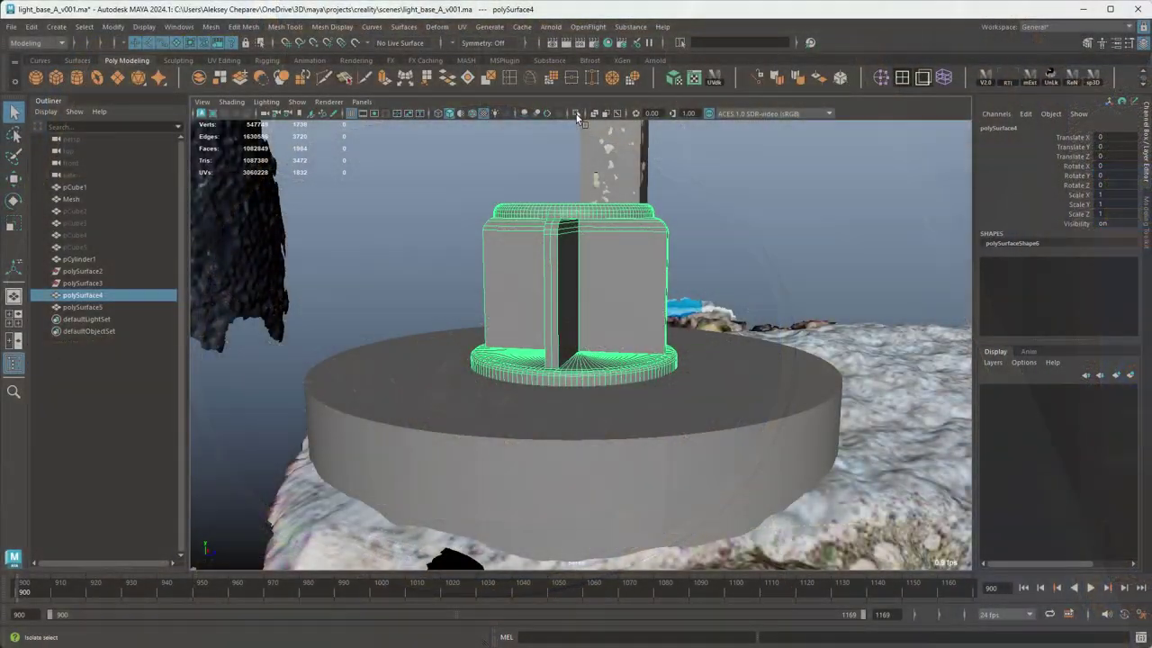
left_click(576, 114)
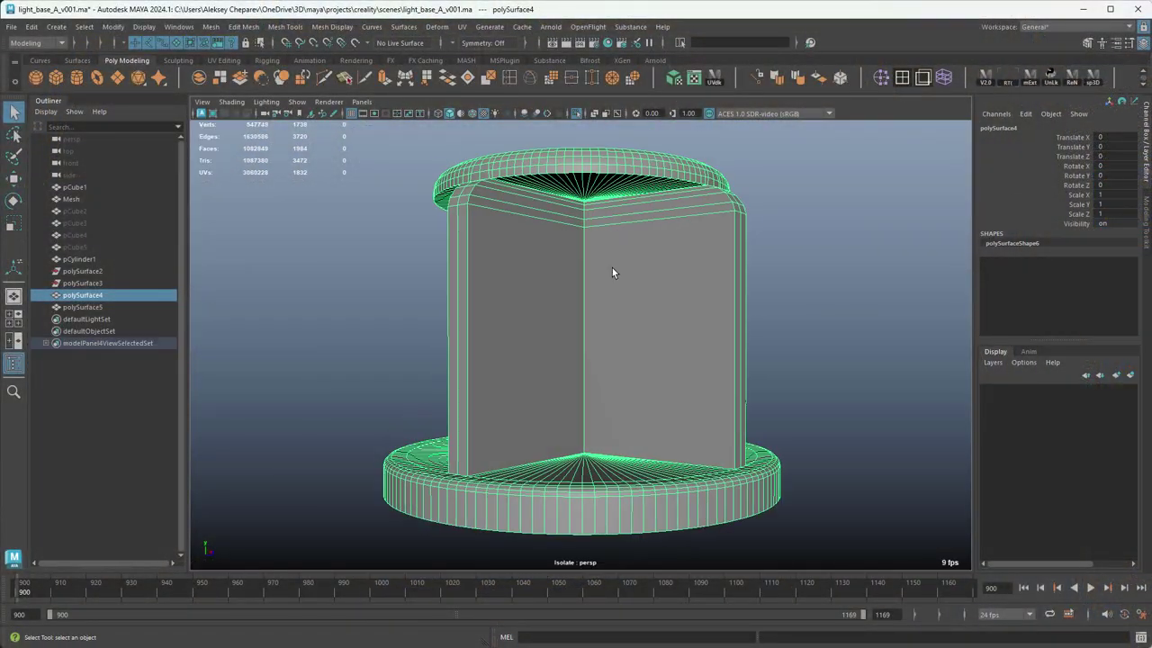
key("F10")
left_click_drag(612, 267, 570, 318, "alt")
middle_click_drag(571, 319, 665, 323, "alt")
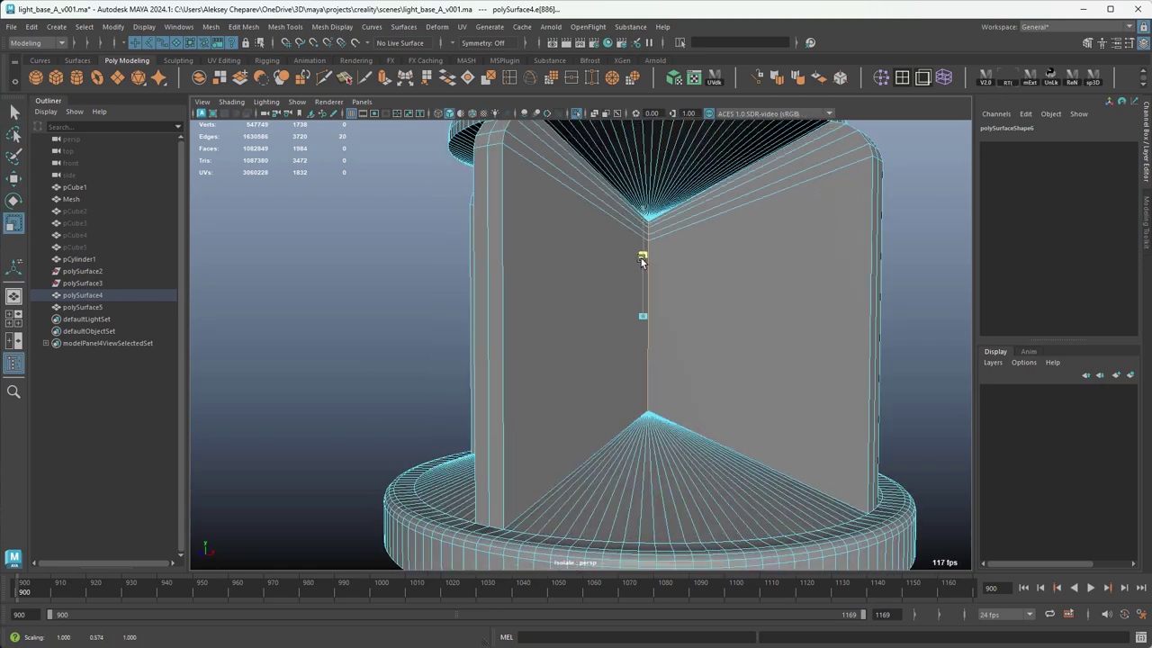
scroll(644, 365, "down", 2)
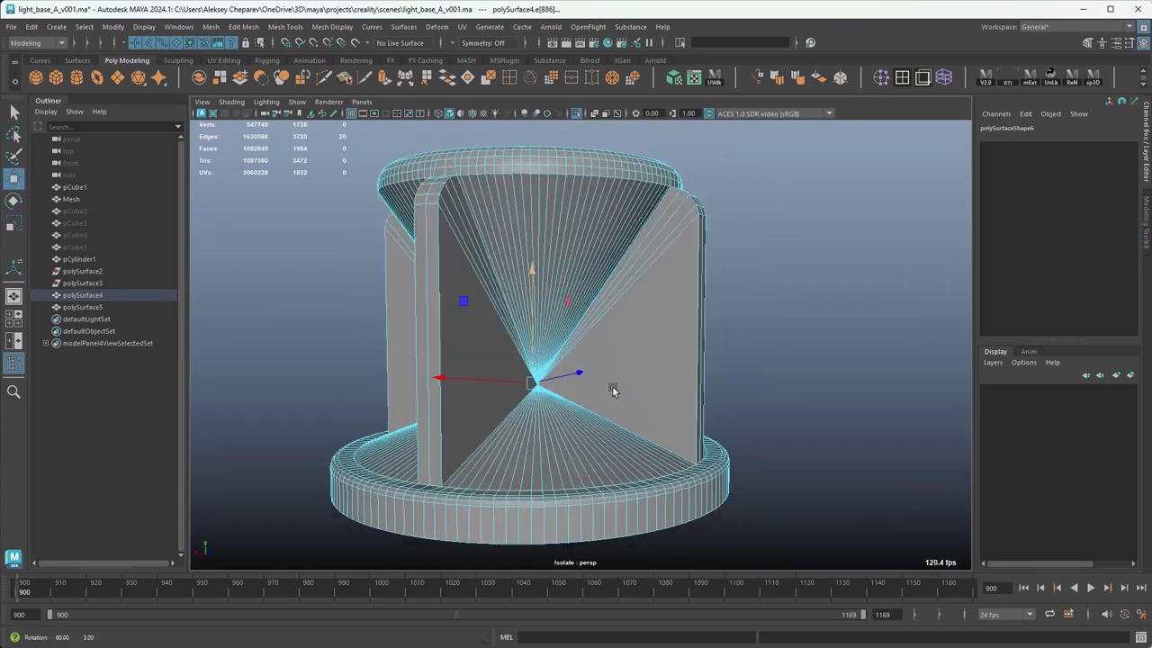
left_click_drag(612, 390, 622, 315, "alt")
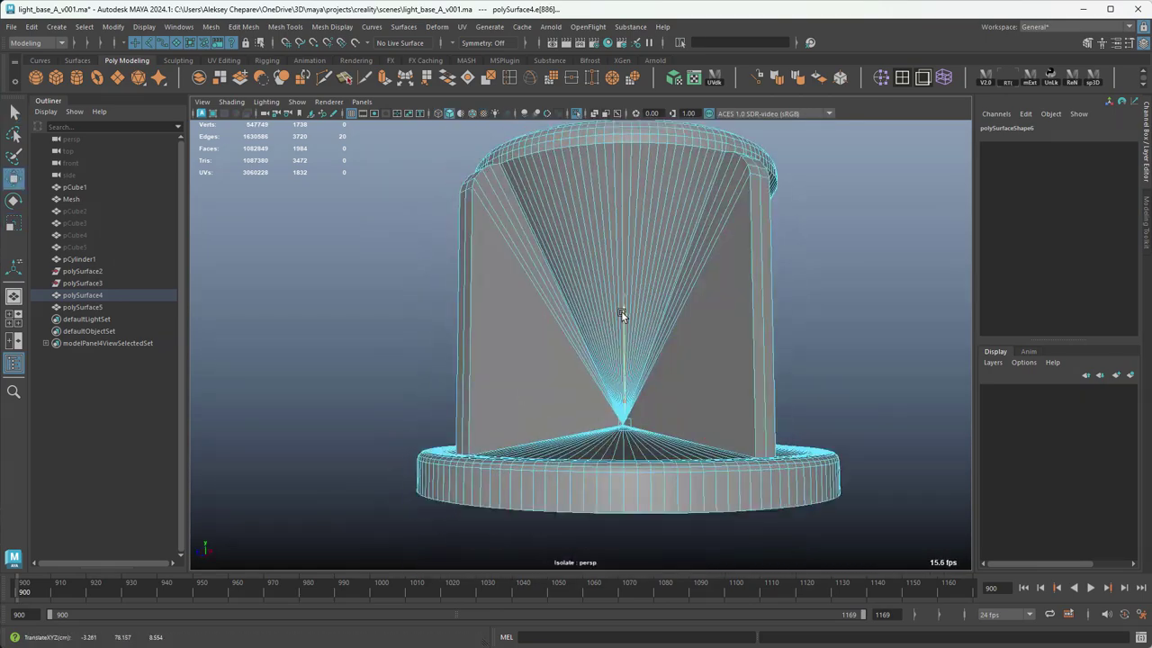
Step: Merge the support's collapsed vertices with a 0.01 distance threshold and export the part as light_base_insert_cone.stl
left_click(572, 79)
left_click_drag(765, 315, 847, 316, "alt")
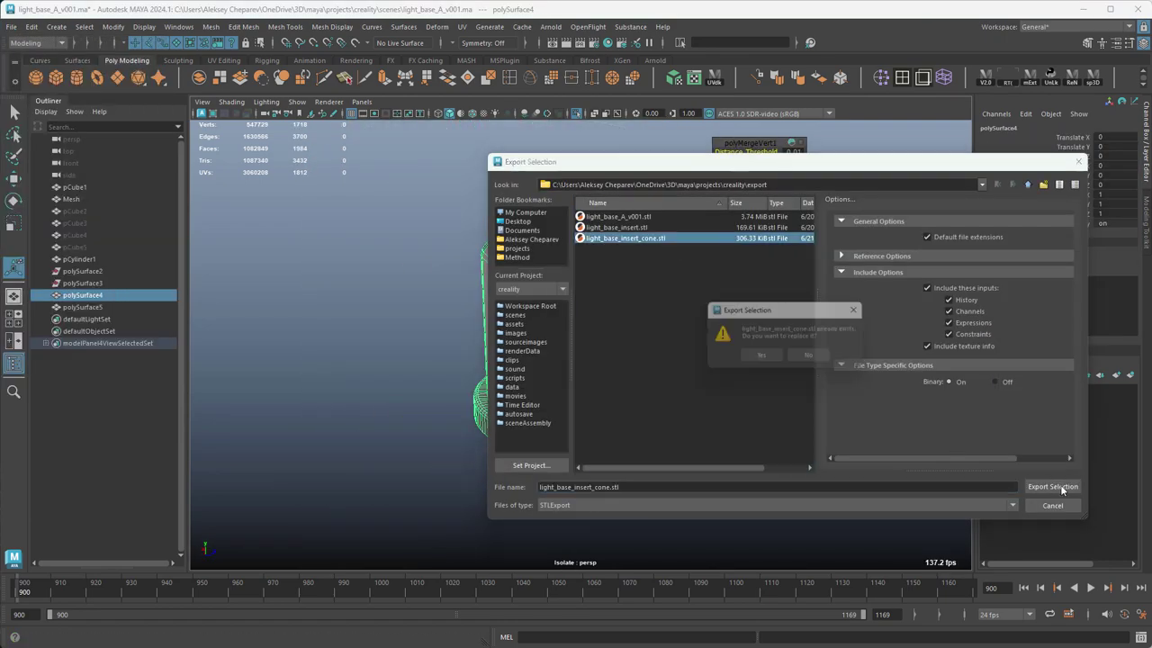
left_click(211, 121)
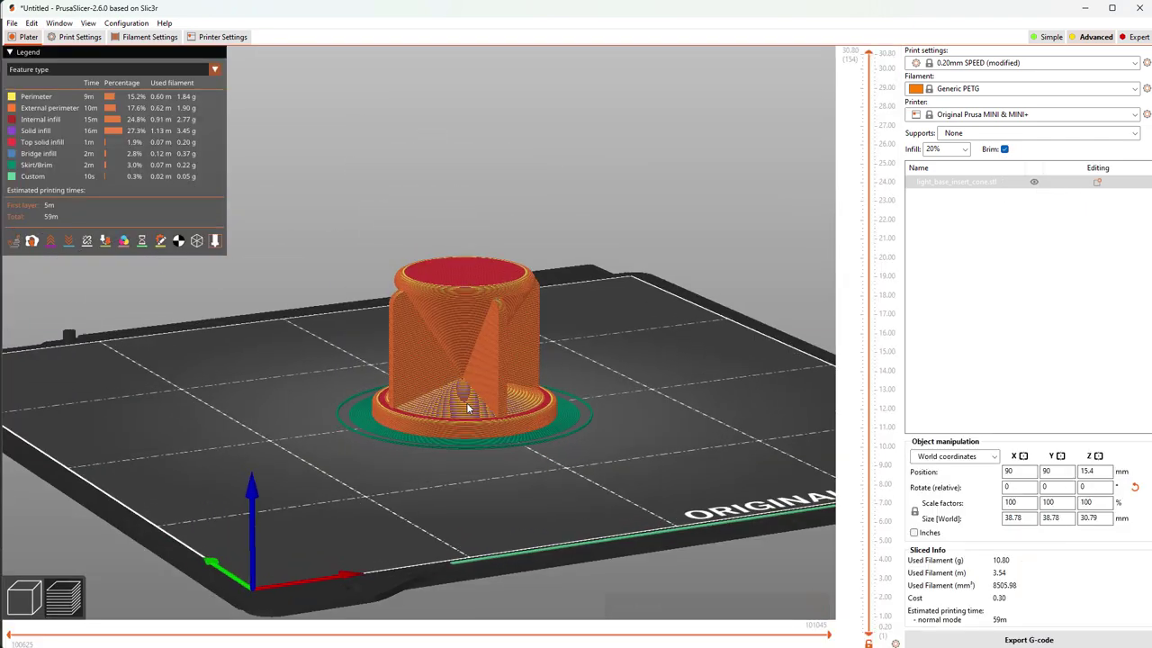
Step: In PrusaSlicer, inspect the cone insert's inner layers, set the infill to 15% and slice it again
left_click_drag(708, 191, 859, 308)
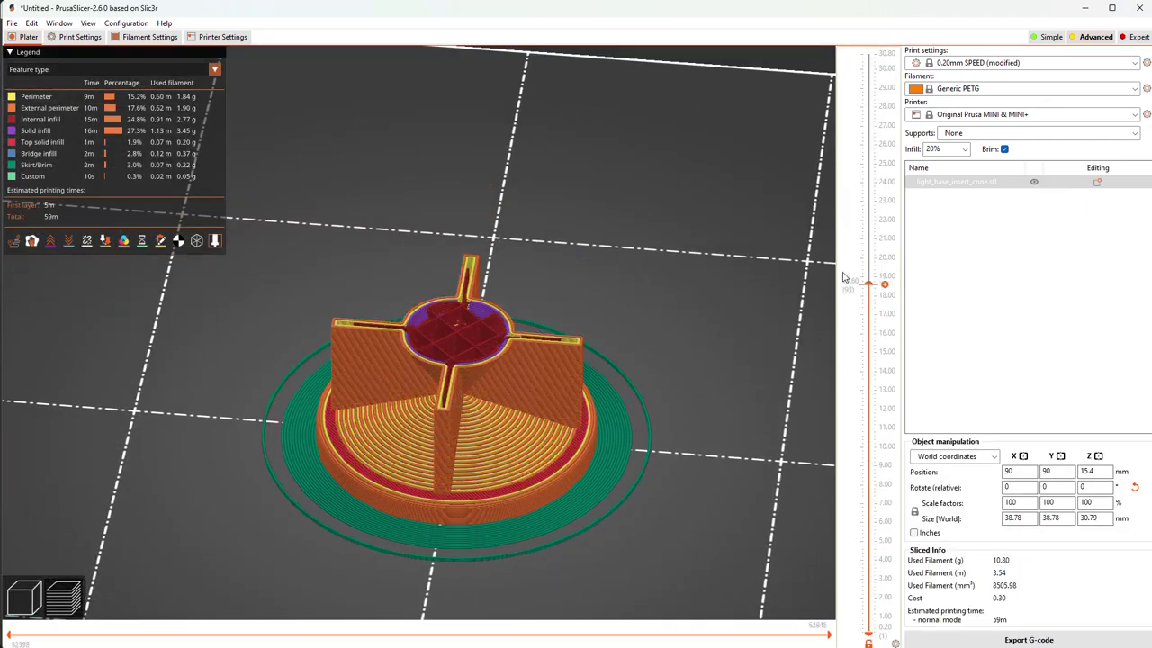
left_click(943, 196)
left_click(1028, 639)
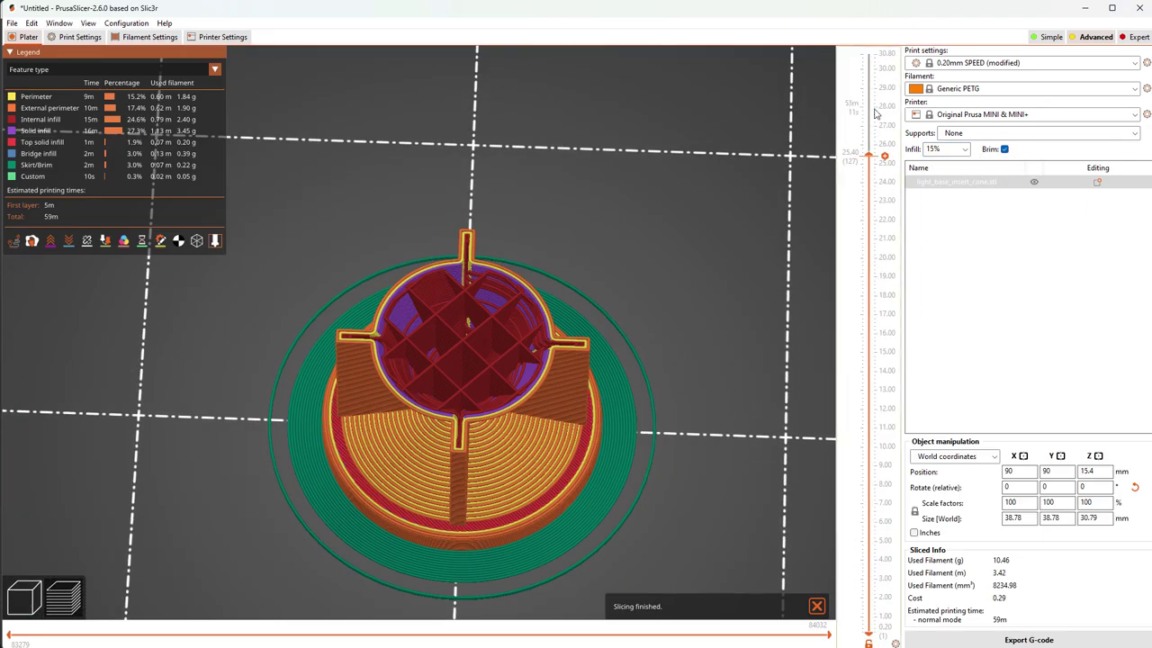
Step: Set the cone insert's infill to 10%, reslice it and view its lower layers
left_click(965, 149)
left_click(943, 185)
left_click(1028, 639)
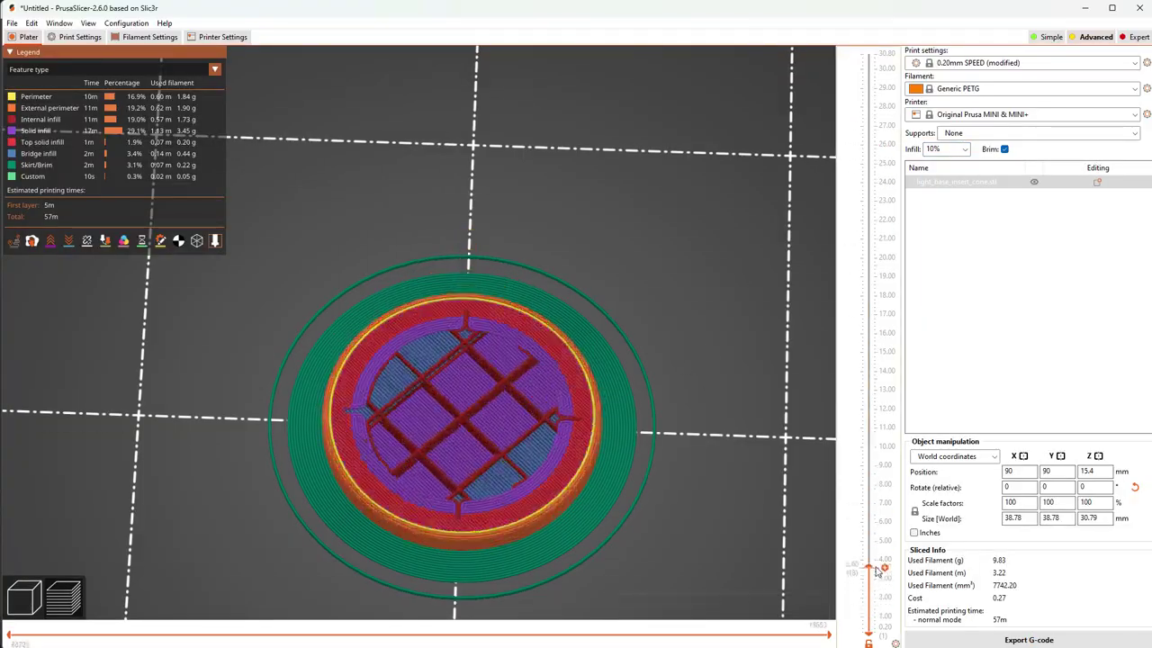